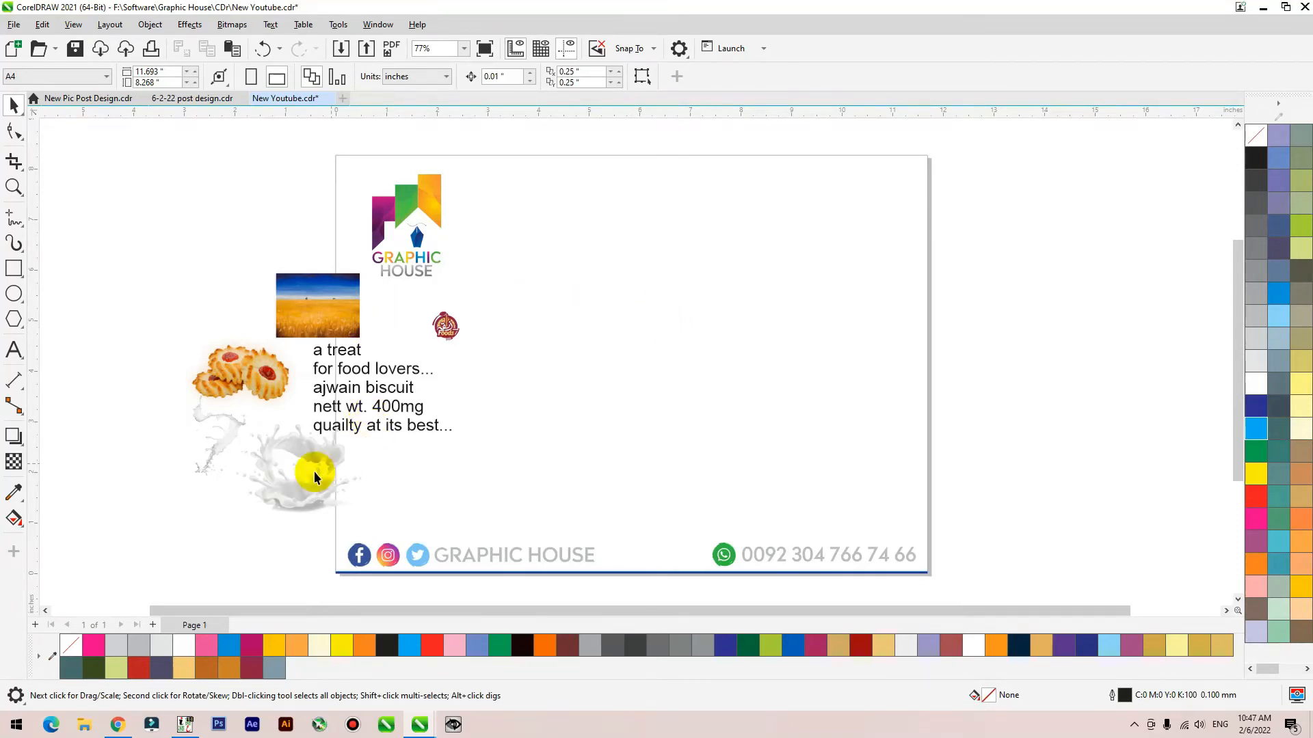
# Shift the round milk splash and the biscuit image away from the text, leaving the source images spaced apart beside the page.
pyautogui.moveTo(294, 486); pyautogui.dragTo(280, 499)
pyautogui.moveTo(223, 410); pyautogui.dragTo(245, 360)
pyautogui.moveTo(228, 438); pyautogui.dragTo(209, 448)
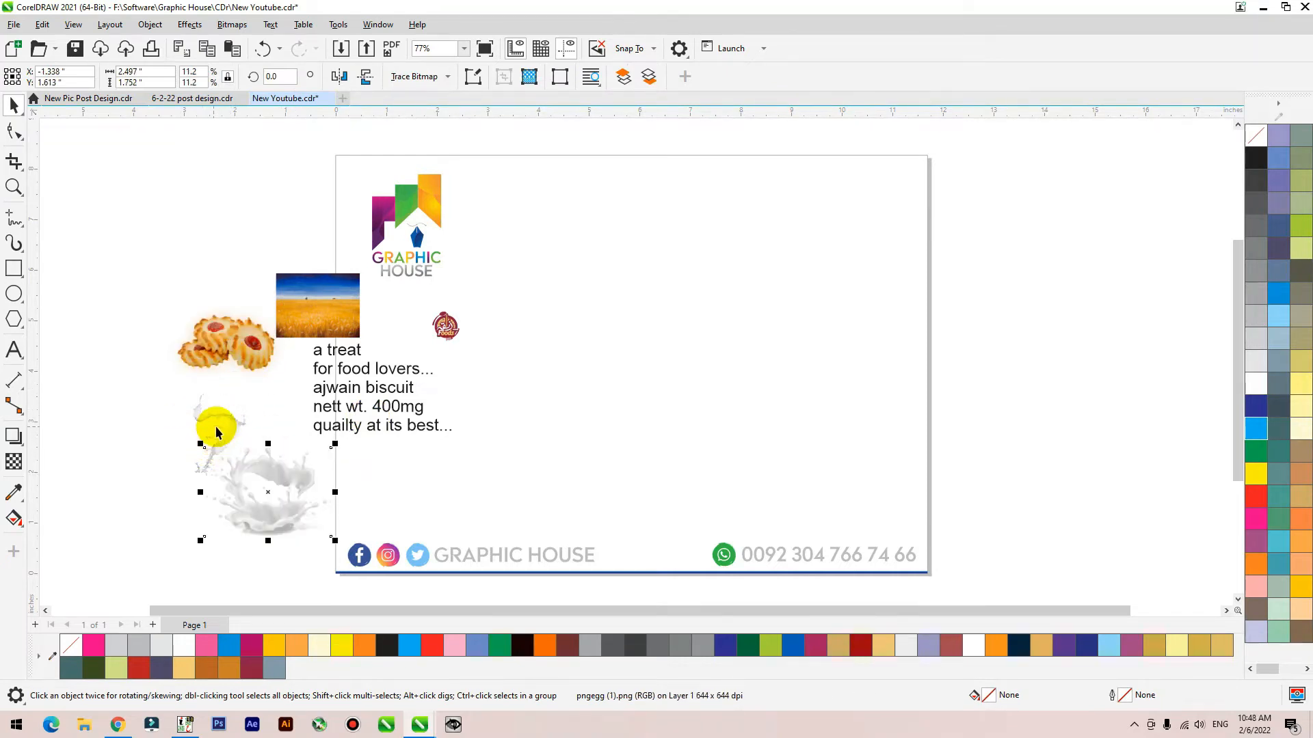
# Draw a rectangle in the middle of the page and set its size to 8 by 5 inches.
pyautogui.click(14, 268)
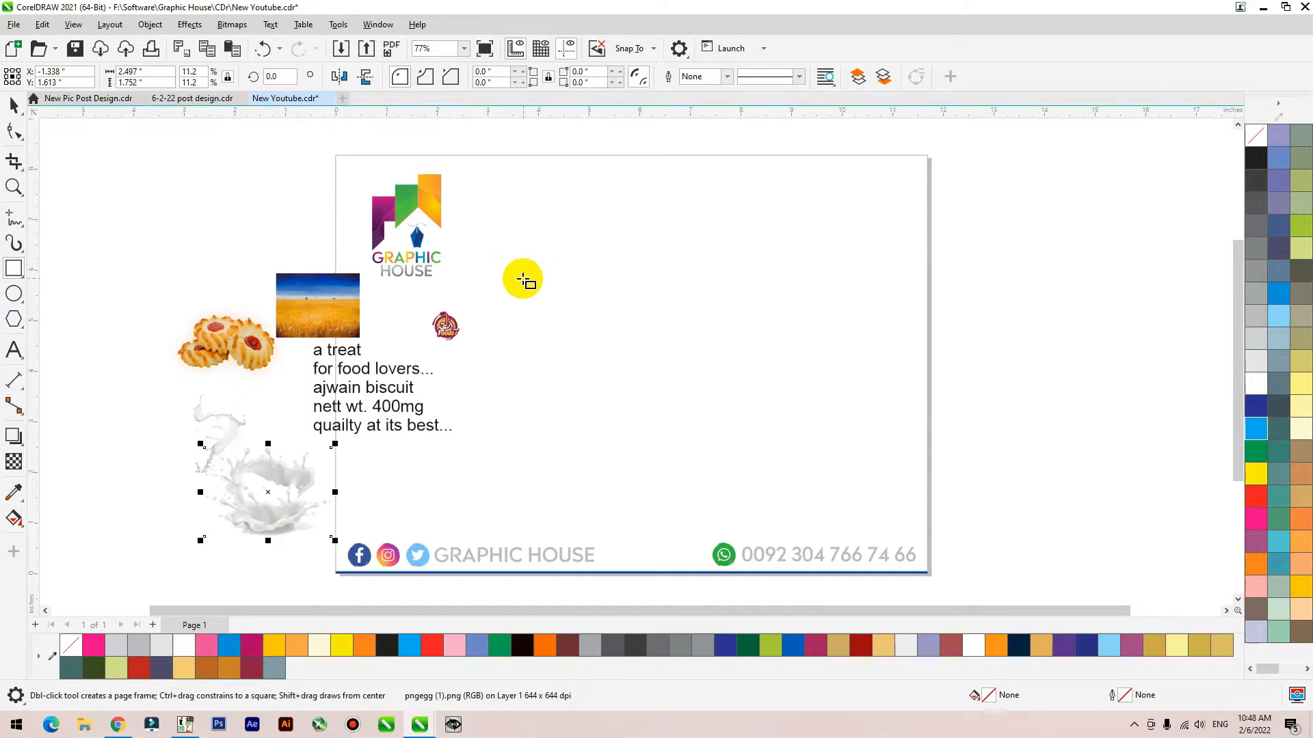
pyautogui.moveTo(504, 255)
pyautogui.mouseDown()
pyautogui.moveTo(738, 434)
pyautogui.moveTo(832, 469)
pyautogui.mouseUp()
pyautogui.click(228, 80)
pyautogui.doubleClick(117, 71)
pyautogui.write('8')
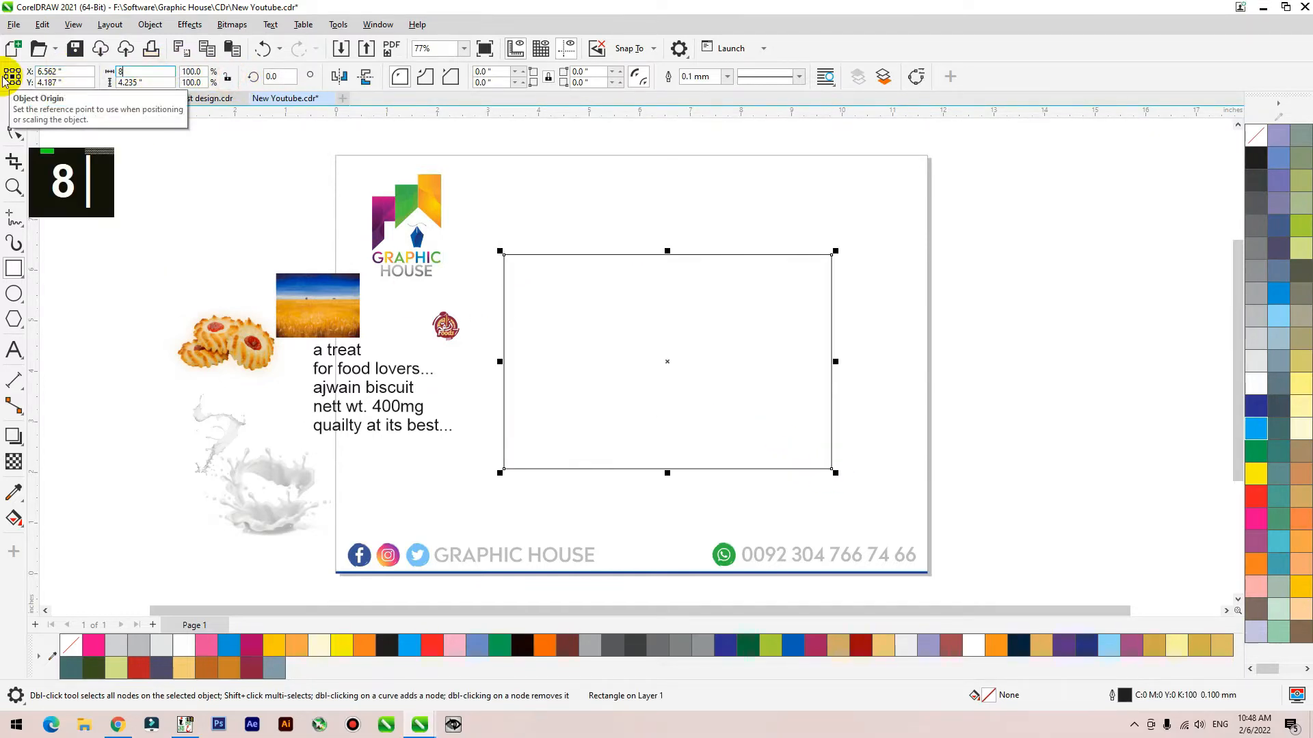
pyautogui.press('Tab')
pyautogui.write('5')
pyautogui.press('Return')
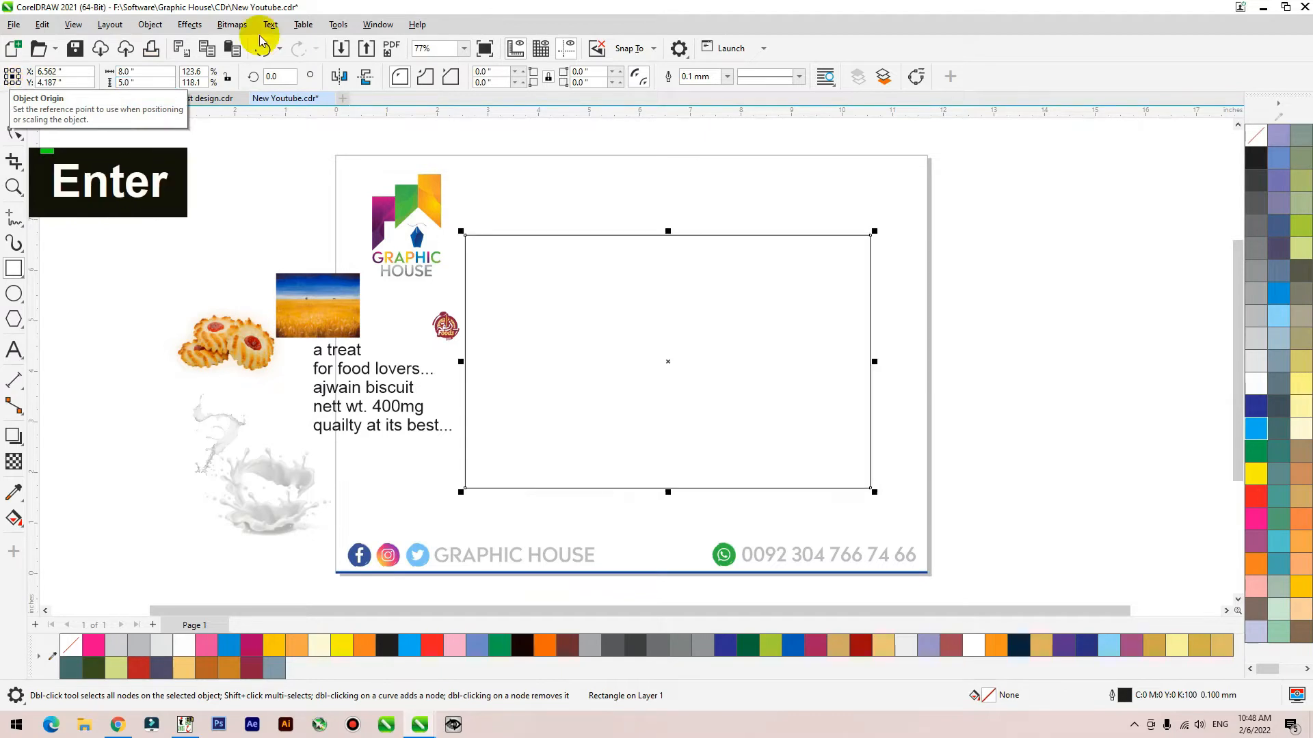
# Fill the rectangle with black and move it slightly to the right on the page.
pyautogui.click(1253, 156)
pyautogui.click(1250, 132)
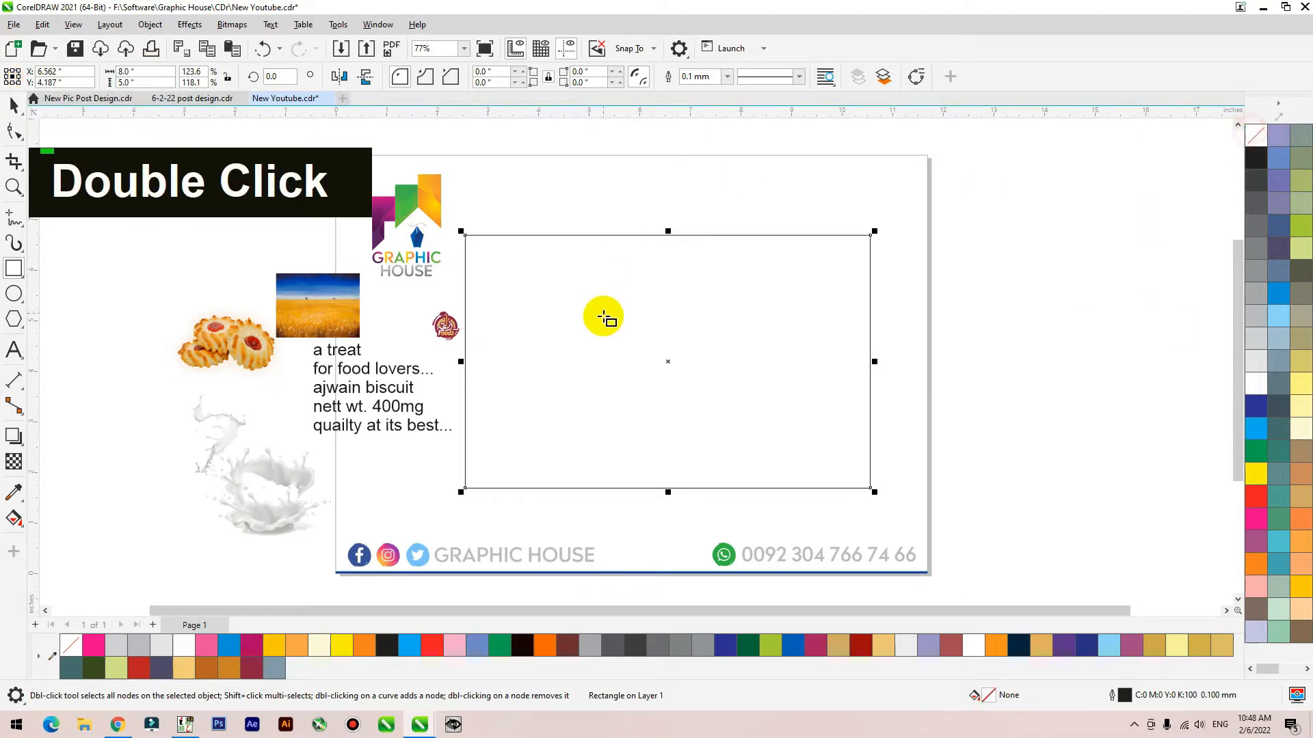
pyautogui.press('space')
pyautogui.click(1265, 160)
pyautogui.moveTo(640, 322); pyautogui.dragTo(661, 322)
# Enlarge the small Foods logo to about 1.34 by 1.43 inches and place it beside the black rectangle.
pyautogui.moveTo(420, 299); pyautogui.dragTo(471, 357)
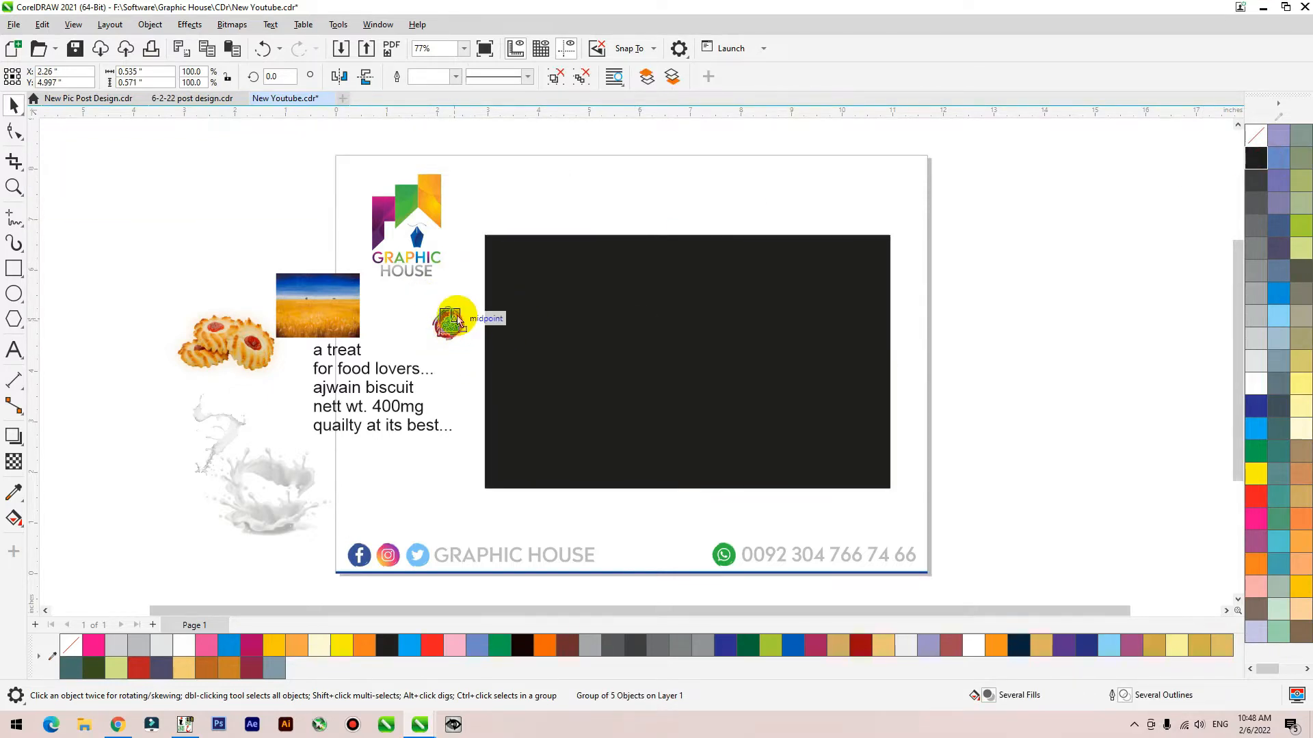
pyautogui.moveTo(465, 308)
pyautogui.mouseDown()
pyautogui.moveTo(485, 277)
pyautogui.moveTo(451, 315)
pyautogui.mouseUp()
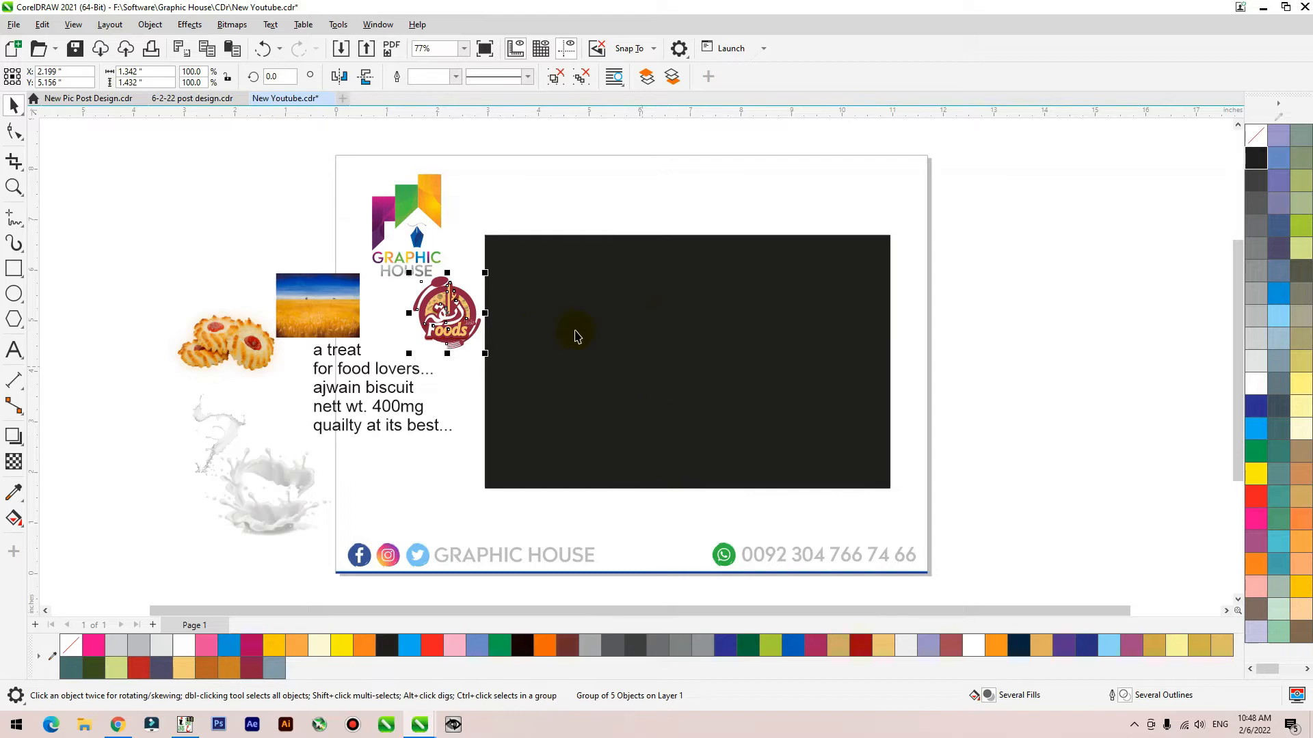
# Sample the maroon colour from the Foods logo and apply it as the fill of the large rectangle.
pyautogui.scroll(6, 445, 375)
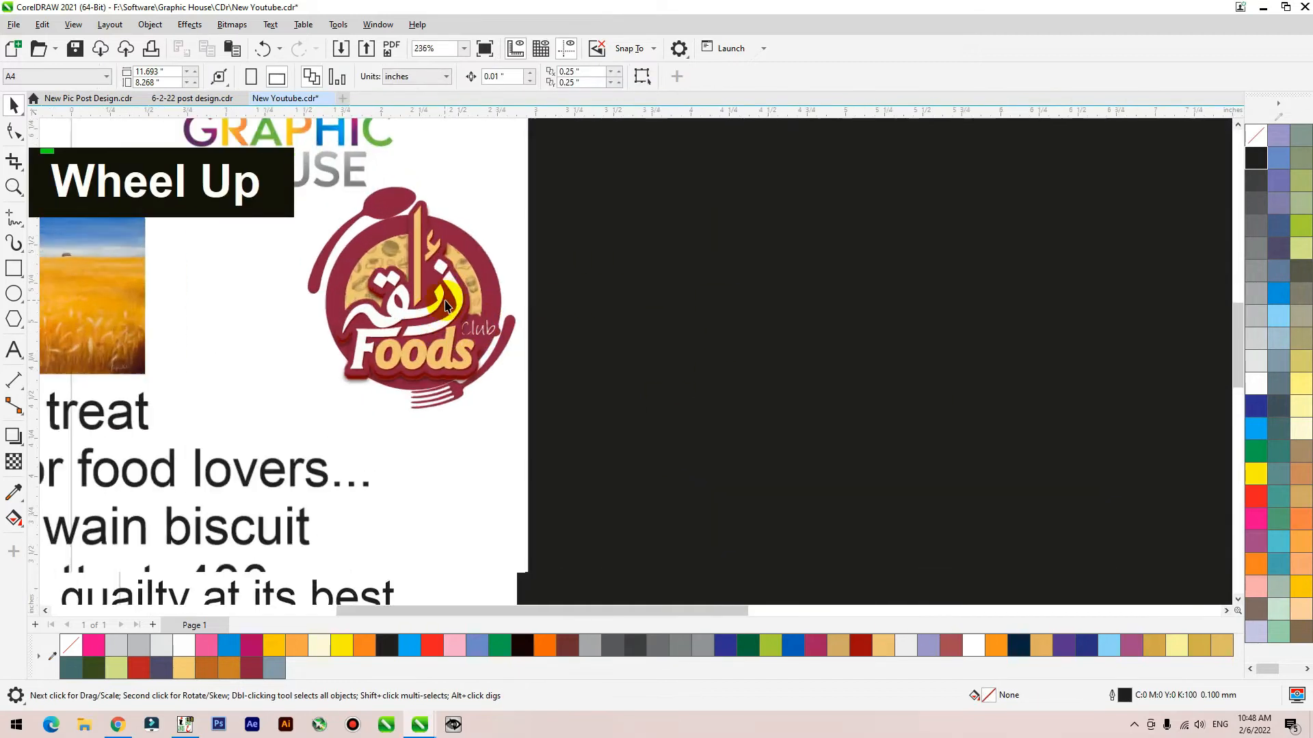
pyautogui.scroll(-1, 410, 342)
pyautogui.click(10, 495)
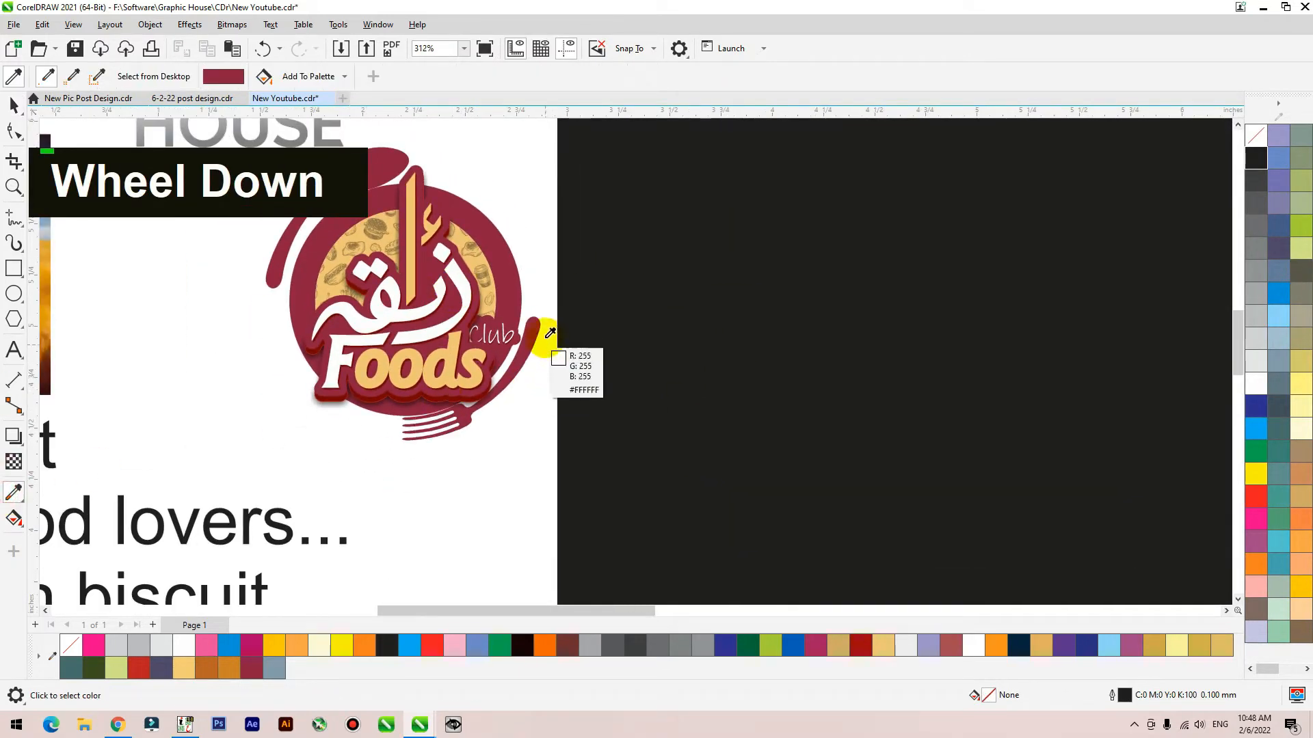
pyautogui.click(538, 349)
pyautogui.doubleClick(651, 297)
pyautogui.press('space')
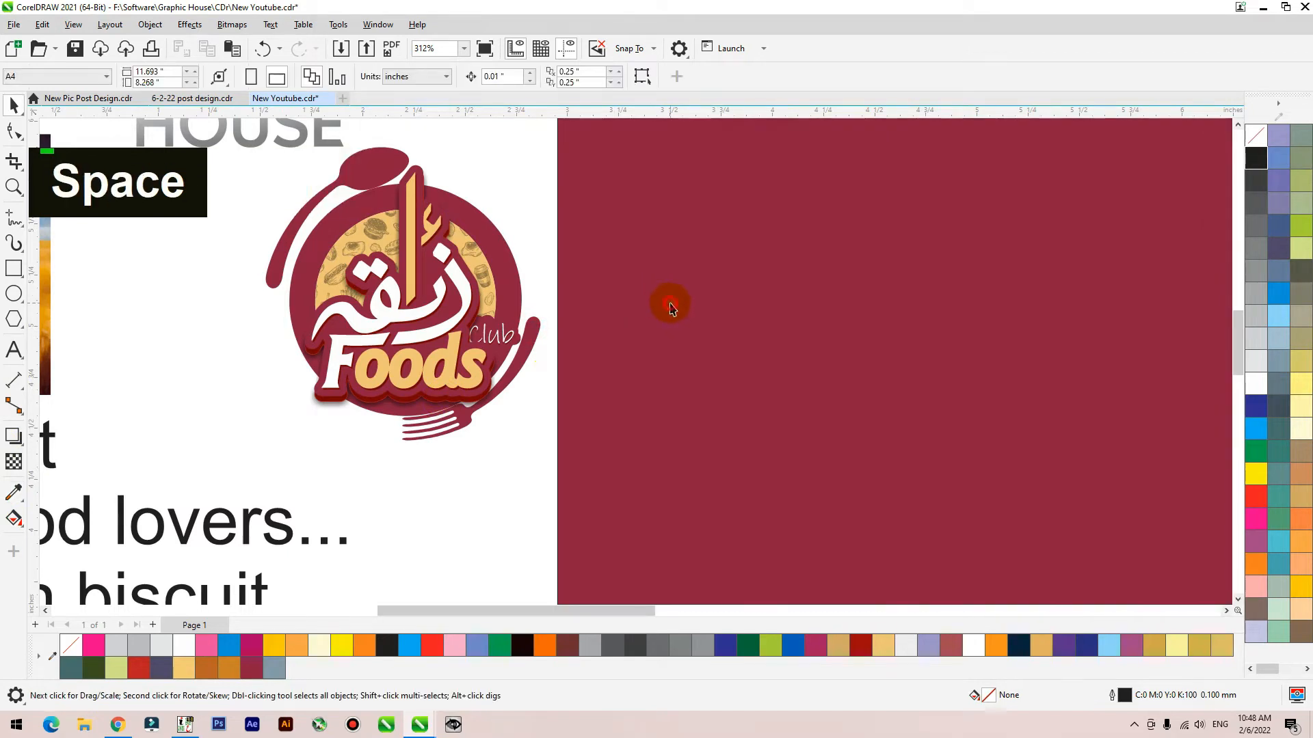
# Reposition the maroon rectangle slightly and add a one-step inside contour offset by about 0.206 inches.
pyautogui.hotkey('shift', 'F2')
pyautogui.scroll(-3, 791, 357)
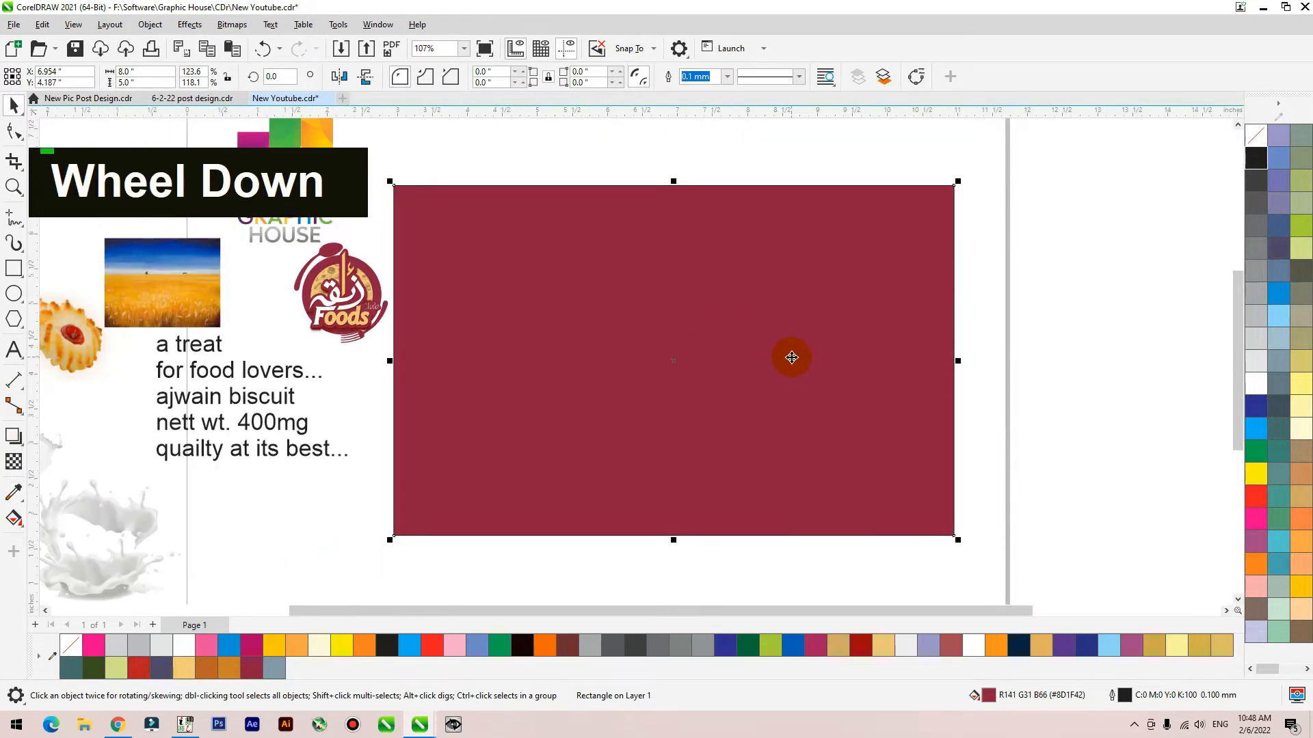
pyautogui.moveTo(628, 360); pyautogui.dragTo(638, 383)
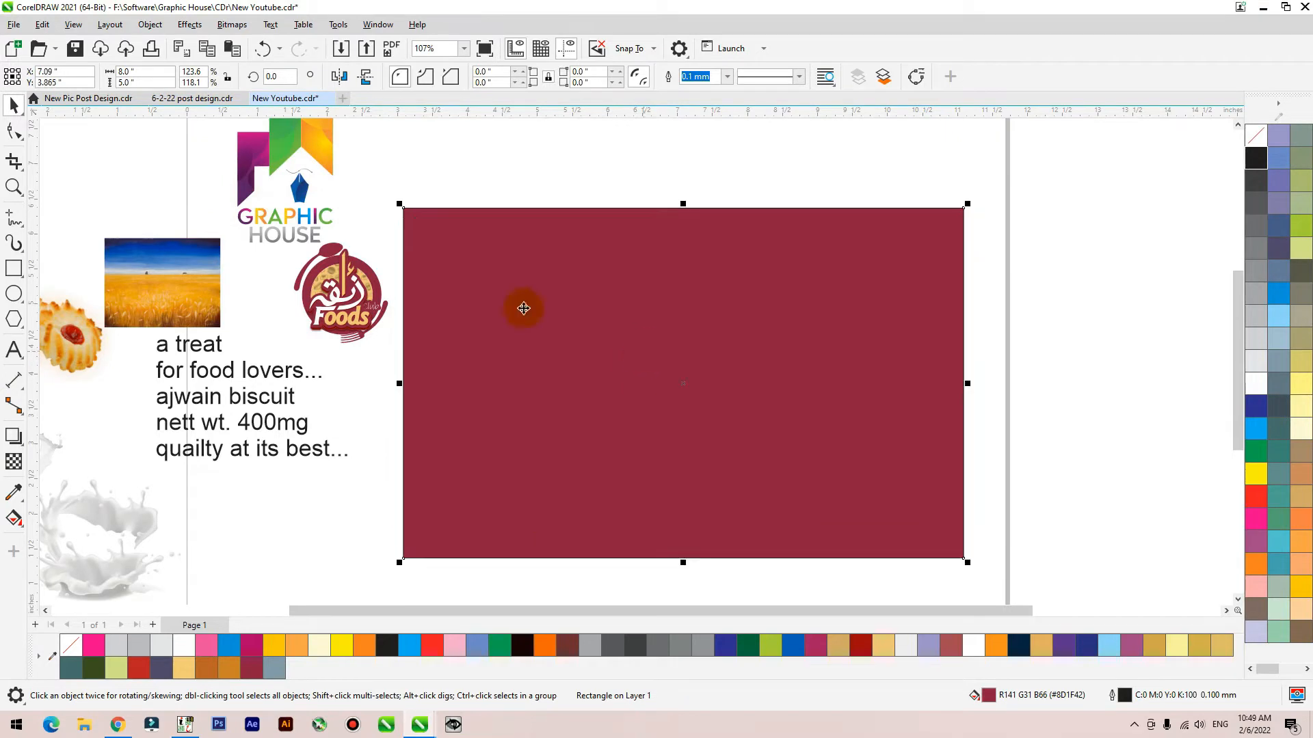
pyautogui.click(21, 452)
pyautogui.click(41, 454)
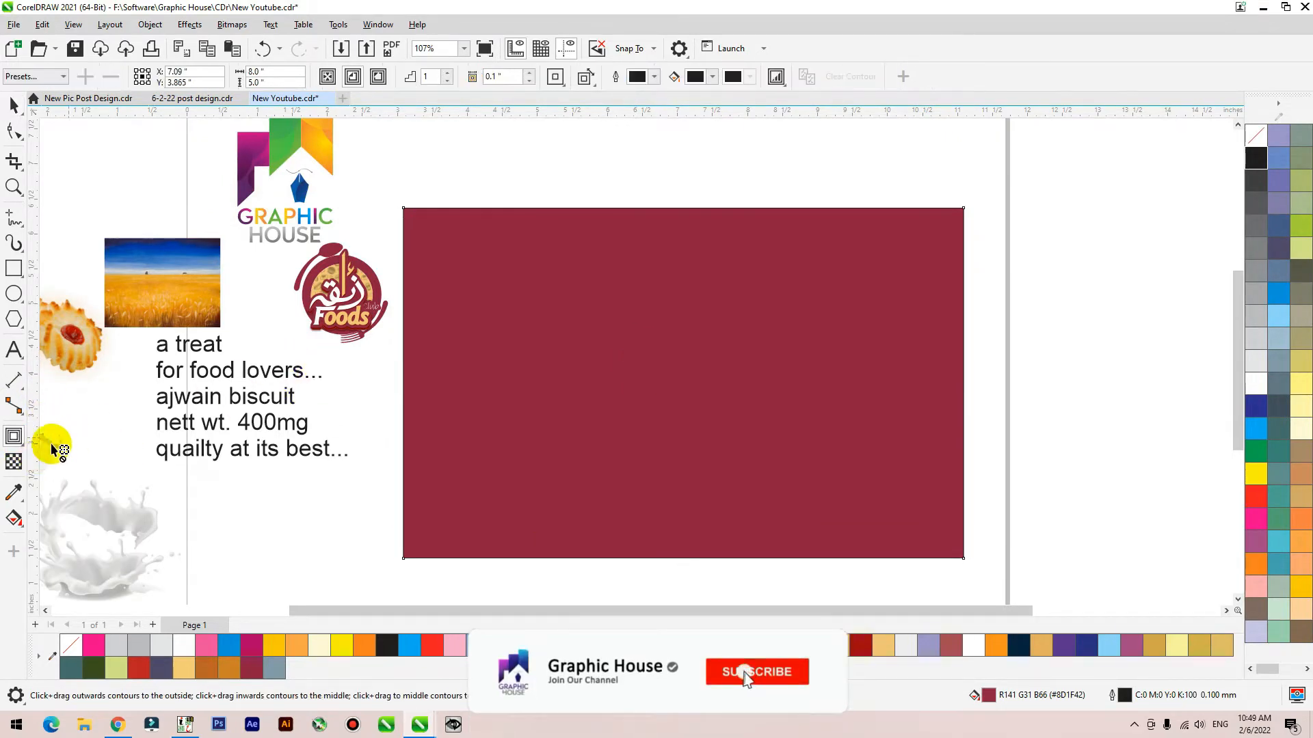
pyautogui.moveTo(431, 267)
pyautogui.mouseDown()
pyautogui.moveTo(420, 254)
pyautogui.moveTo(428, 260)
pyautogui.mouseUp()
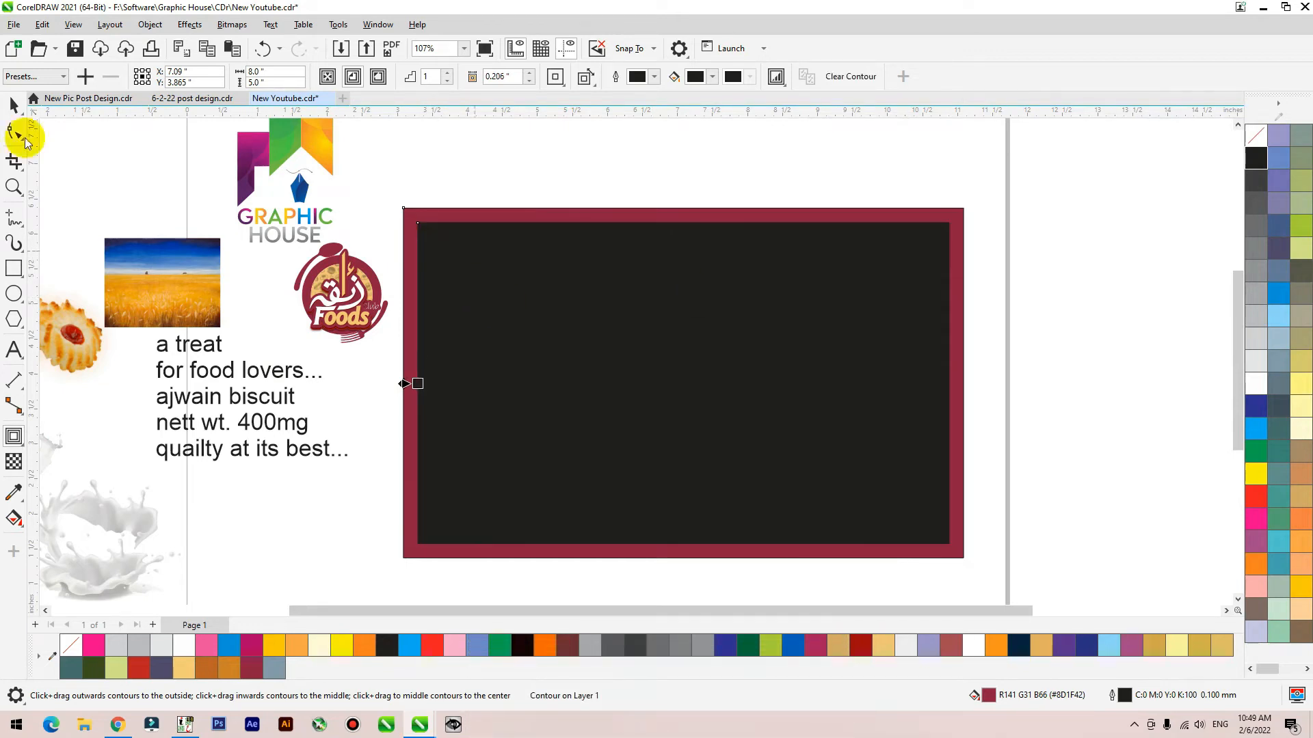
# Break the contour apart and give the inner rectangle a white outline with no fill.
pyautogui.click(15, 105)
pyautogui.click(442, 213)
pyautogui.hotkey('ctrl', 'k')
pyautogui.click(650, 170)
pyautogui.moveTo(571, 269); pyautogui.dragTo(533, 298)
pyautogui.hotkey('ctrl', 'z')
pyautogui.rightClick(1255, 382)
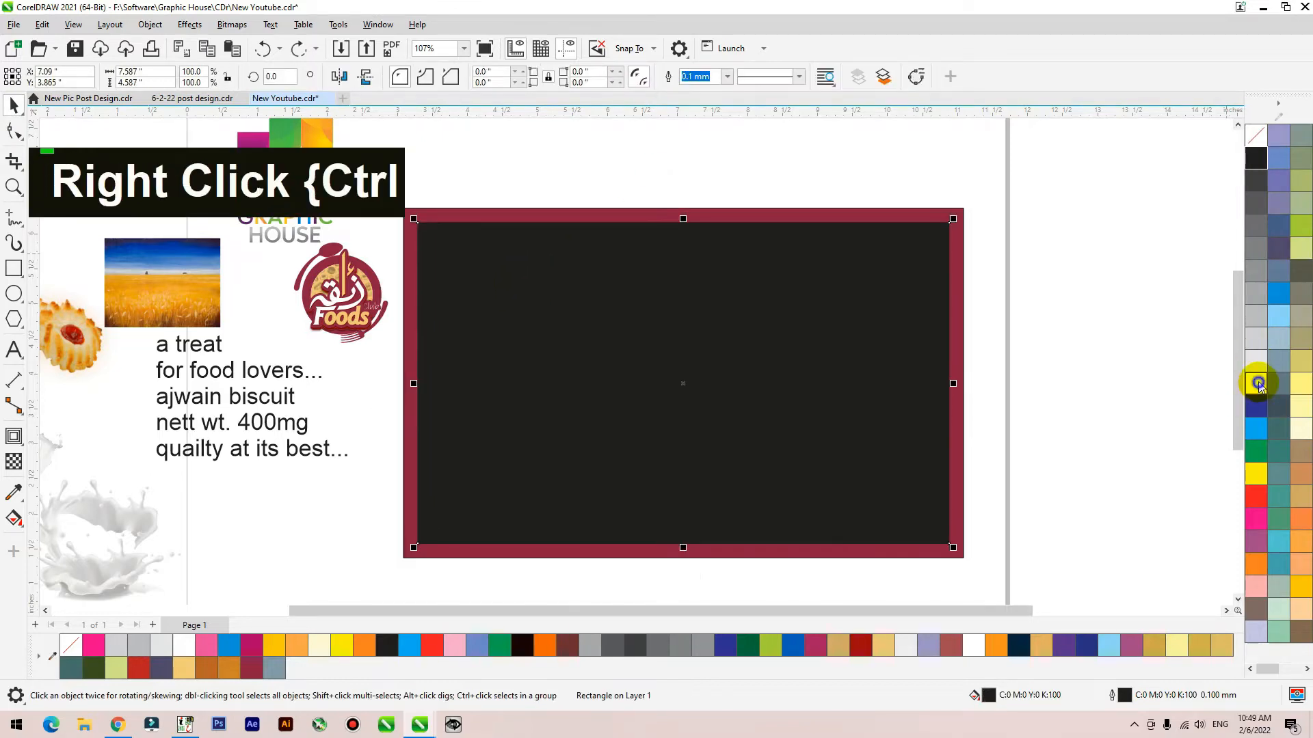
pyautogui.click(1254, 137)
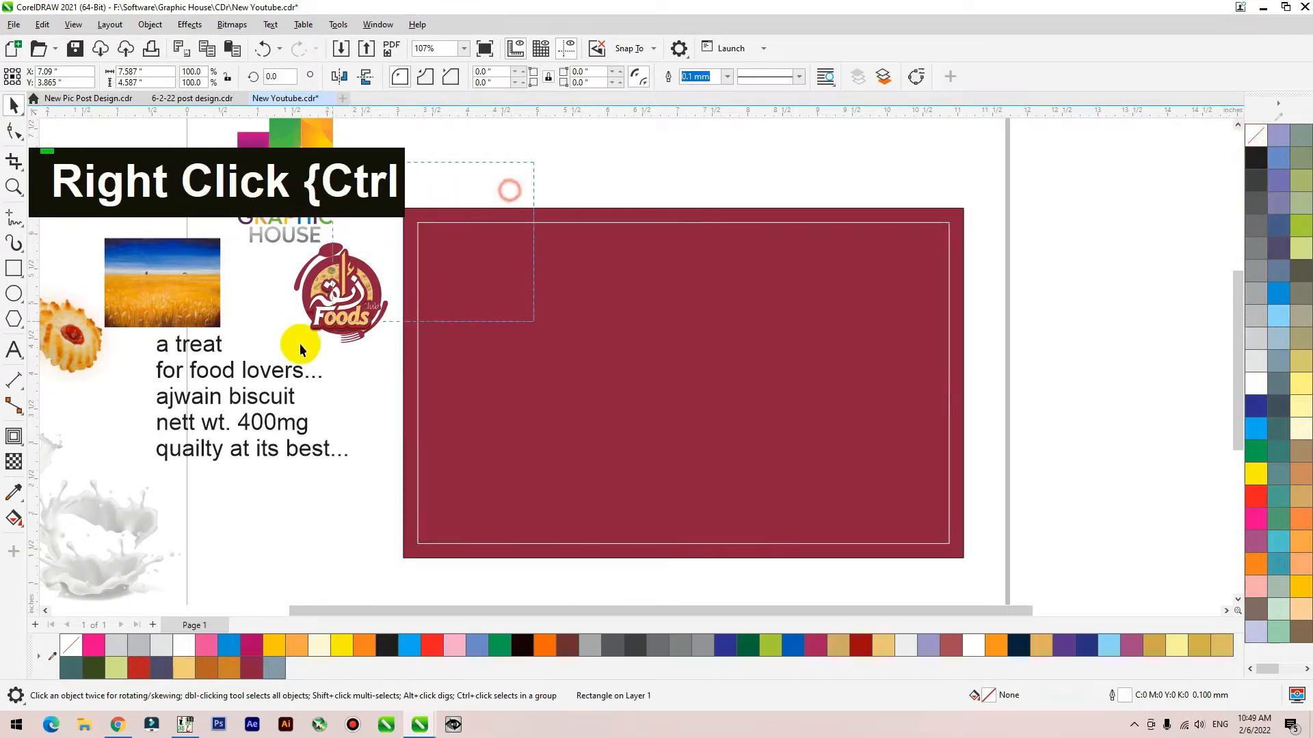
# Move the Foods logo into the upper-left corner of the maroon card, group it and bring it to the front.
pyautogui.moveTo(348, 314); pyautogui.dragTo(417, 191)
pyautogui.hotkey('ctrl', 'g')
pyautogui.hotkey('shift', 'pageup')
pyautogui.click(591, 194)
pyautogui.hotkey('ctrl', 'z')
pyautogui.click(591, 177)
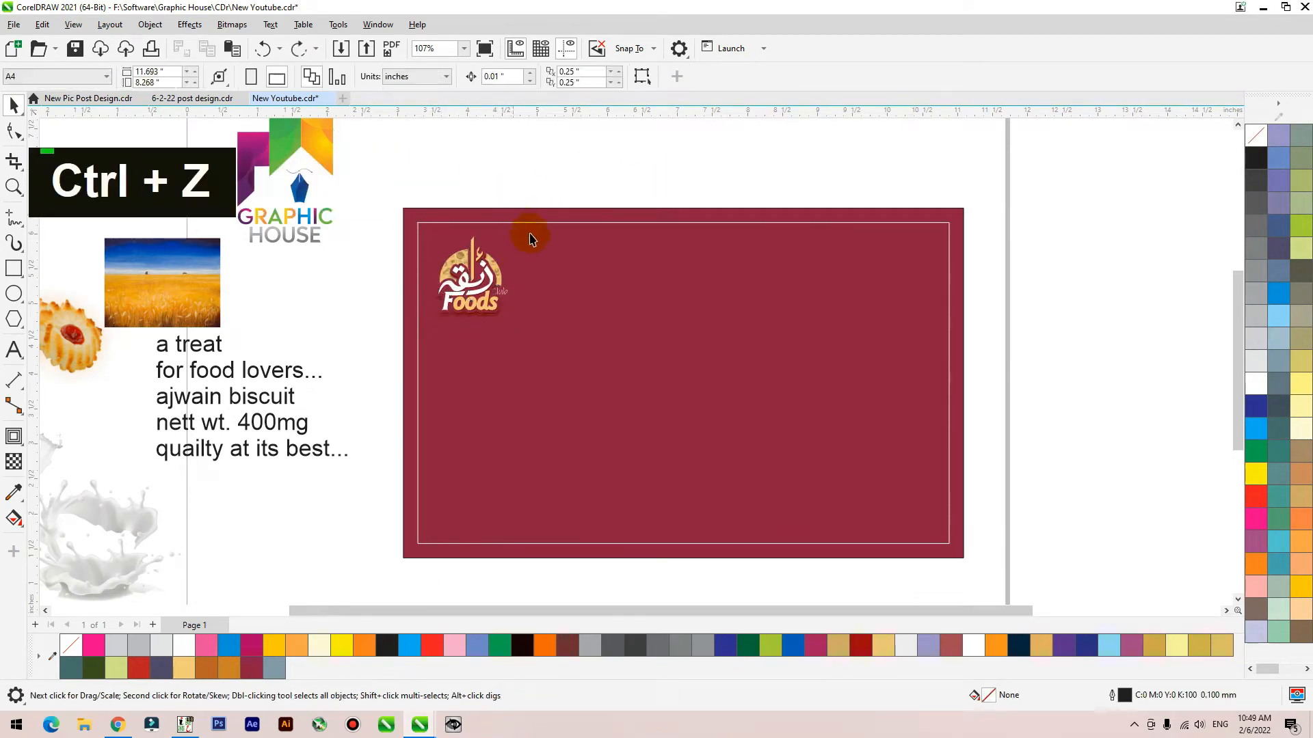
# Darken the card background's uniform fill to R 99, G 13, B 40 (#630D28).
pyautogui.click(573, 212)
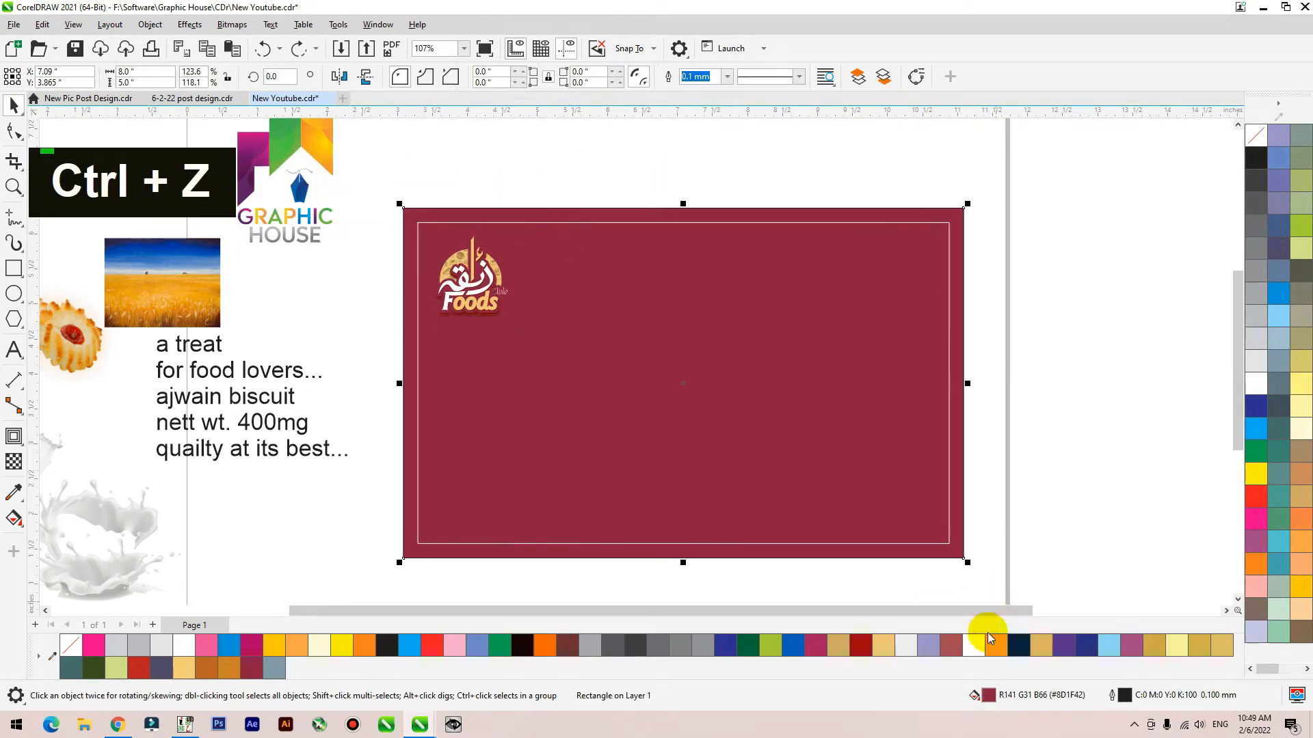
pyautogui.doubleClick(988, 696)
pyautogui.moveTo(711, 159); pyautogui.dragTo(897, 48)
pyautogui.click(681, 125)
pyautogui.moveTo(773, 217); pyautogui.dragTo(788, 249)
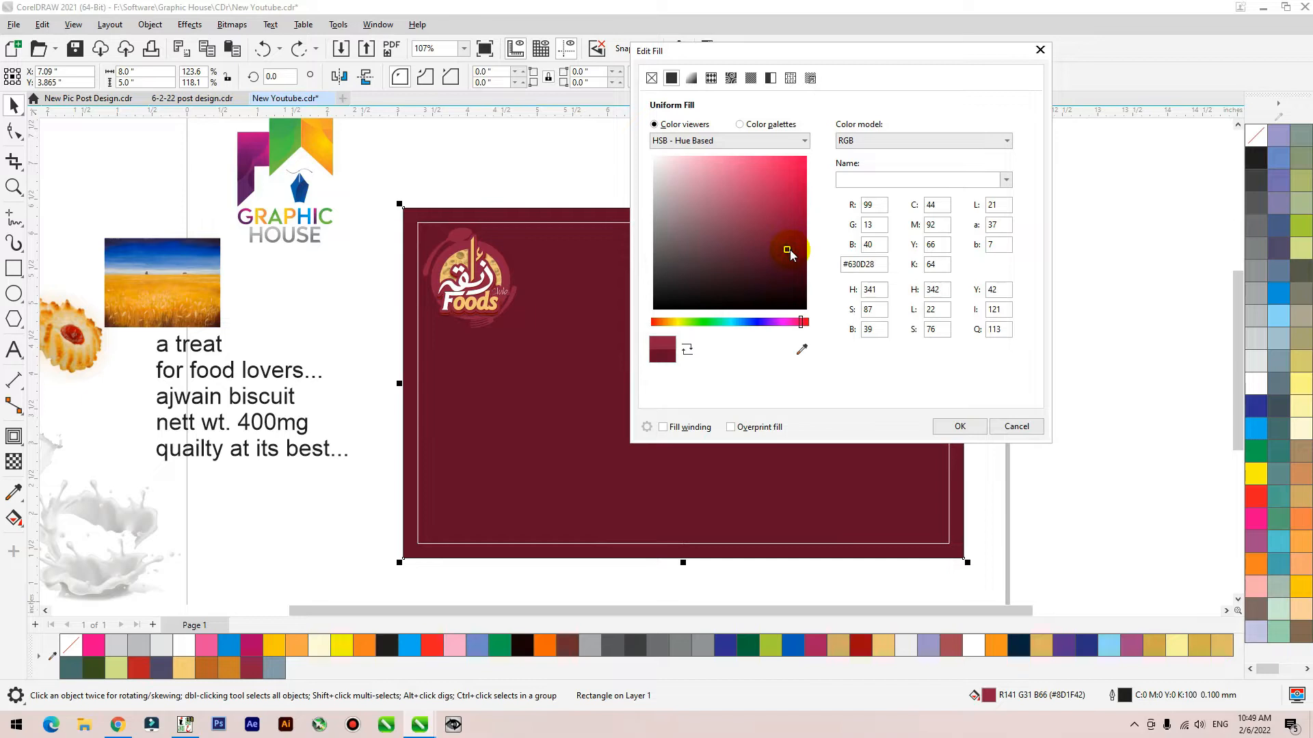
pyautogui.click(957, 426)
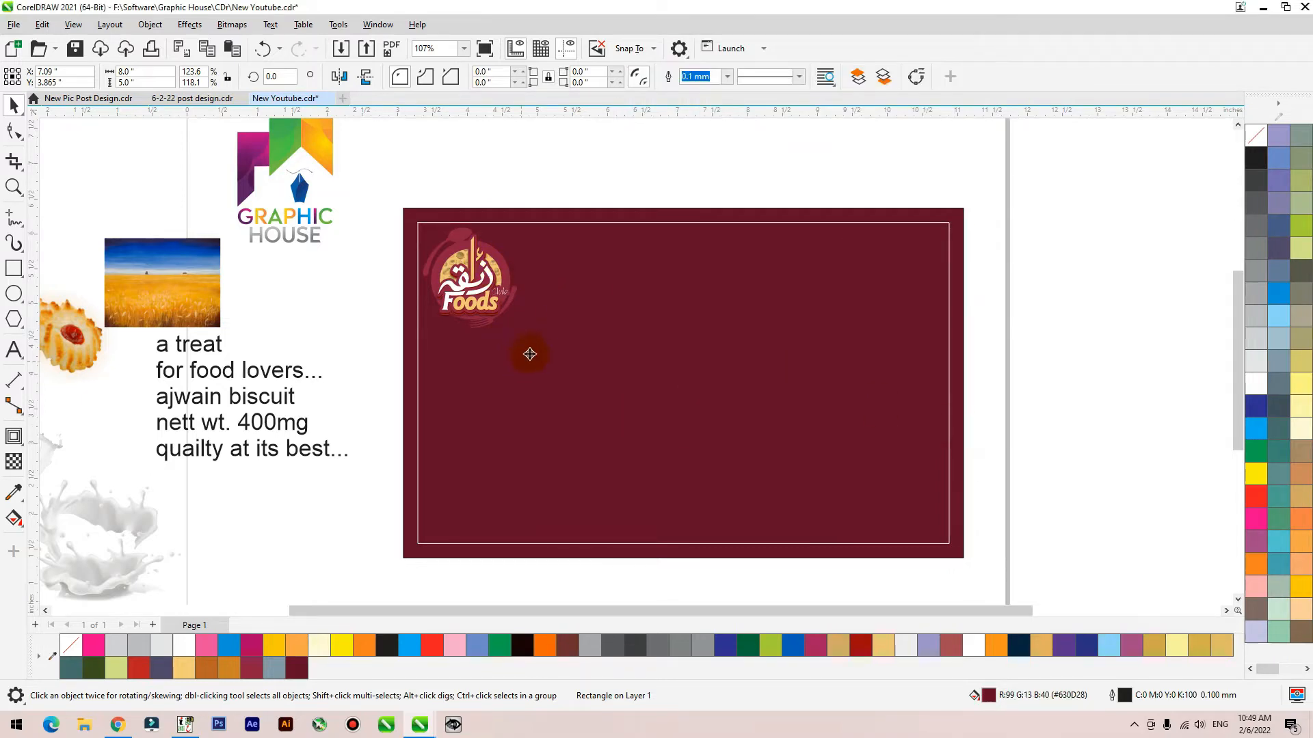
# Apply a diagonal fountain fill to the card background, running from dark maroon near the logo to the lighter logo maroon.
pyautogui.click(24, 528)
pyautogui.click(80, 513)
pyautogui.moveTo(435, 219); pyautogui.dragTo(742, 462)
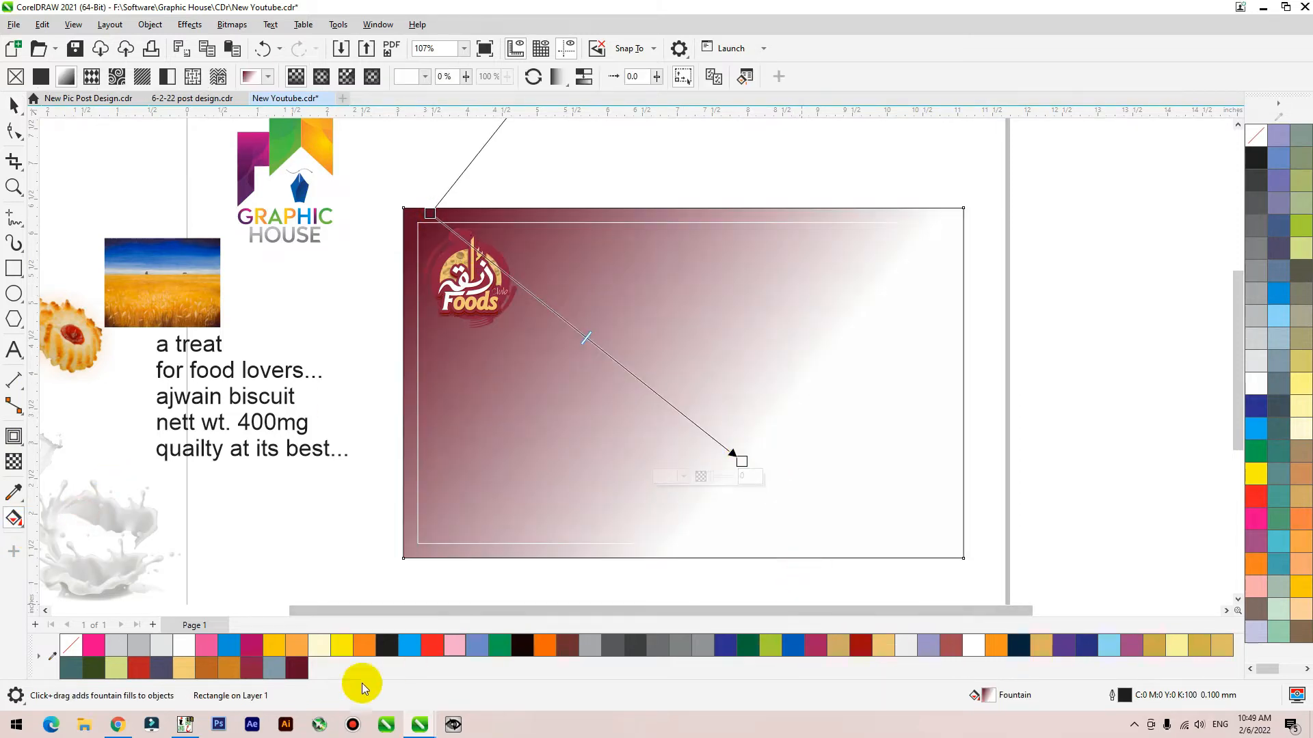
pyautogui.click(255, 669)
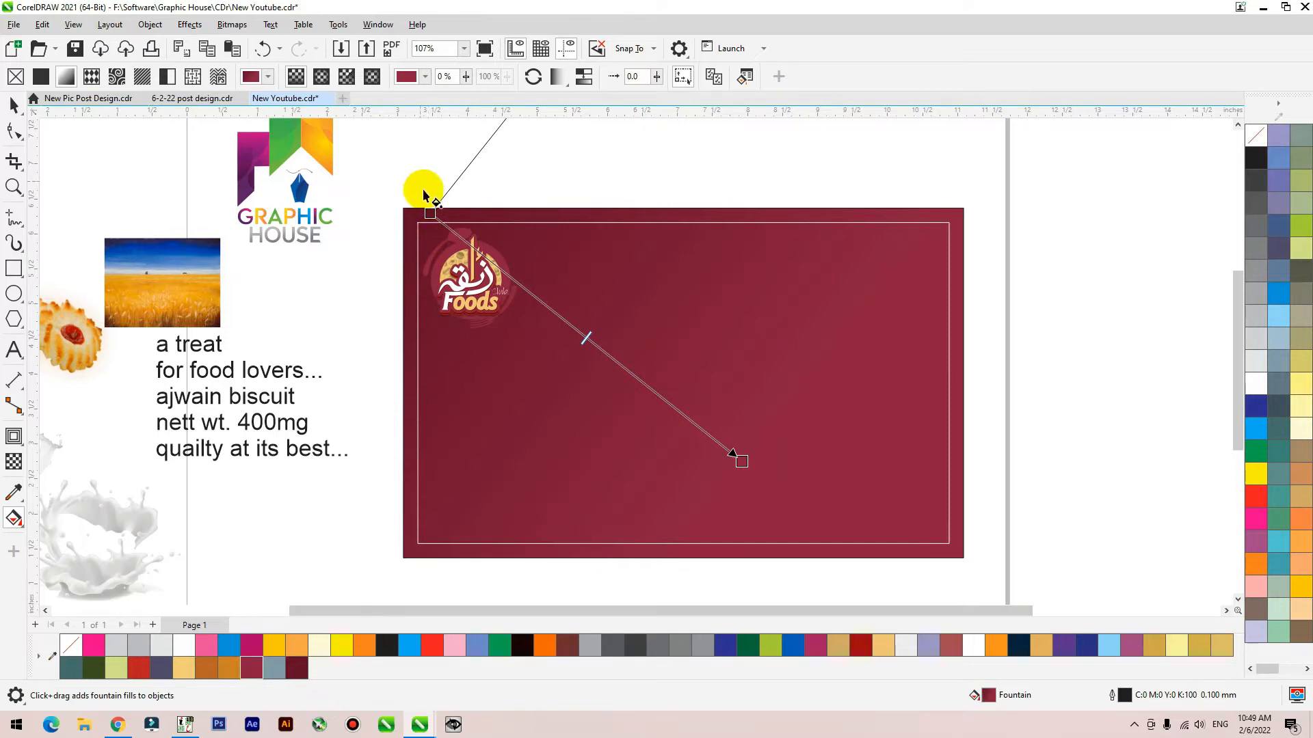
pyautogui.moveTo(432, 215); pyautogui.dragTo(521, 280)
pyautogui.press('space')
pyautogui.press('space')
# Enlarge the wheat field image to about 6.79 by 5.23 inches, bring it to the front and place it over the card's right side.
pyautogui.doubleClick(213, 281)
pyautogui.moveTo(215, 294); pyautogui.dragTo(417, 551)
pyautogui.moveTo(632, 391); pyautogui.dragTo(877, 214)
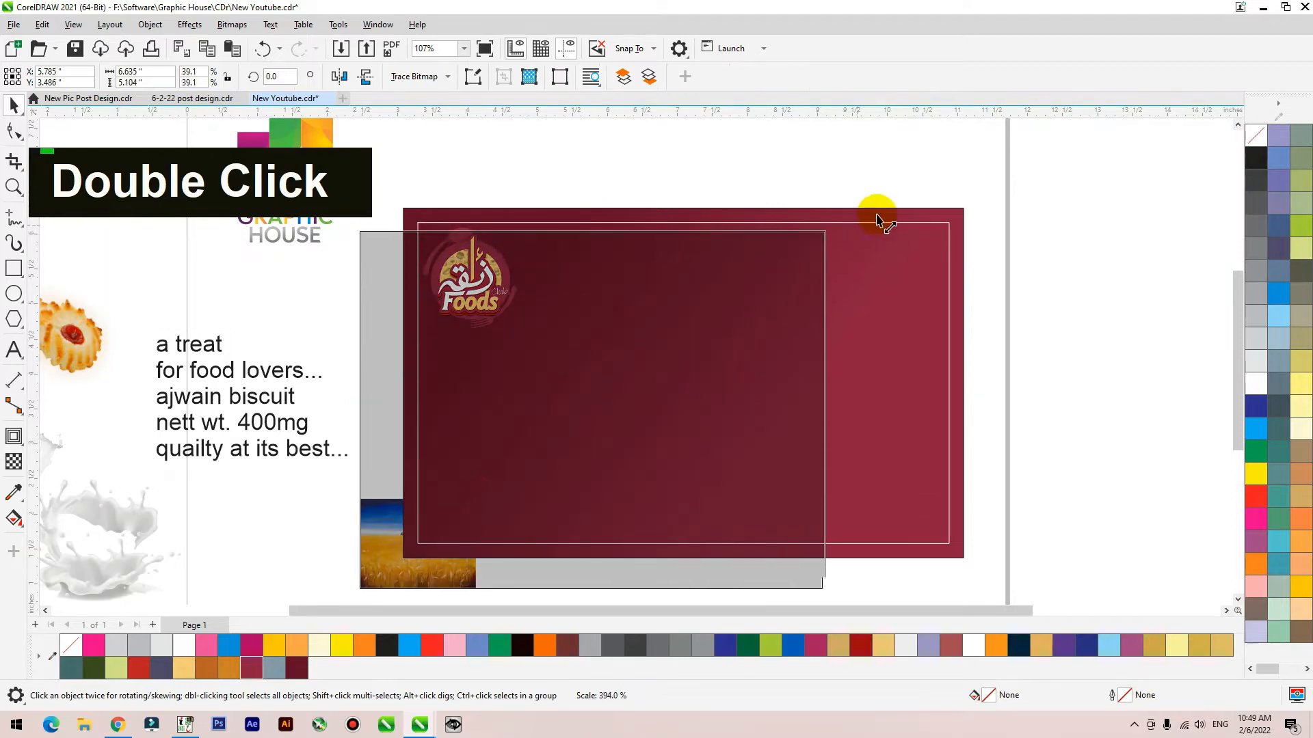
pyautogui.hotkey('shift', 'pageup')
pyautogui.moveTo(679, 415); pyautogui.dragTo(751, 382)
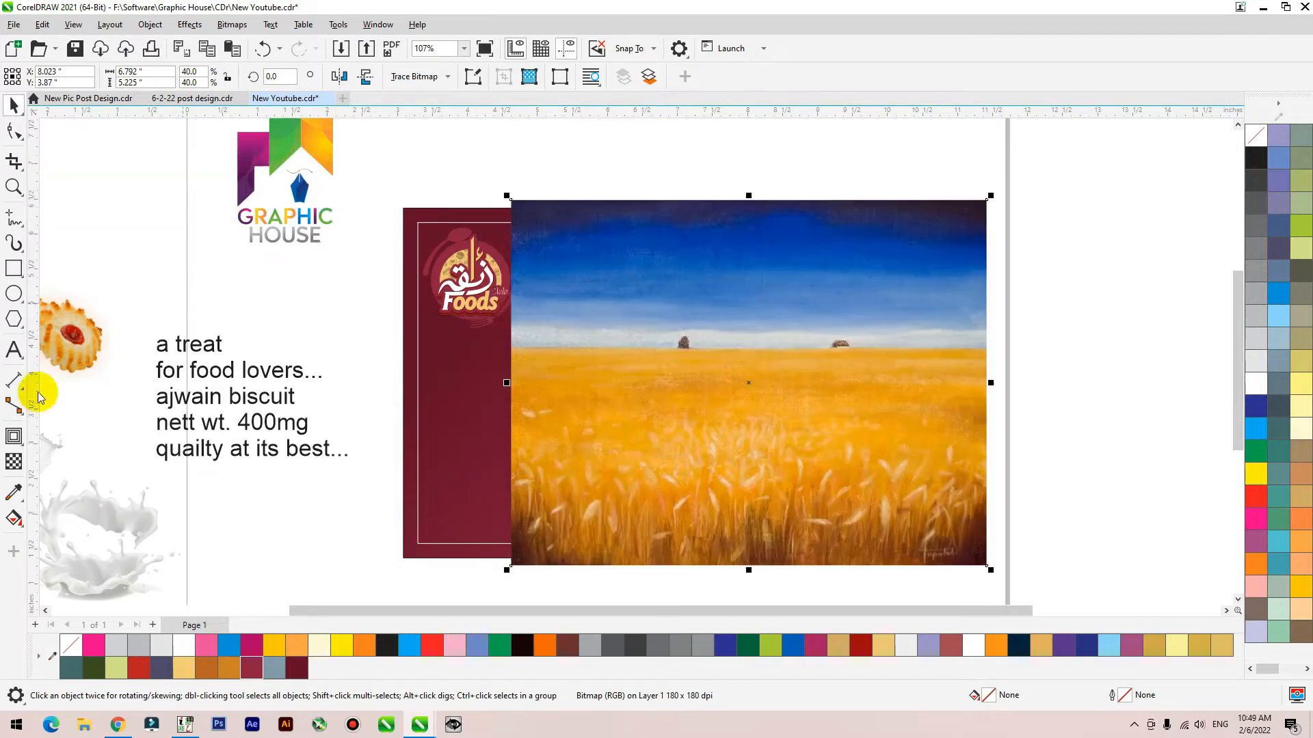
# Set the wheat field image's transparency merge mode to Soft Light and convert the bitmap to grayscale.
pyautogui.click(14, 461)
pyautogui.click(248, 75)
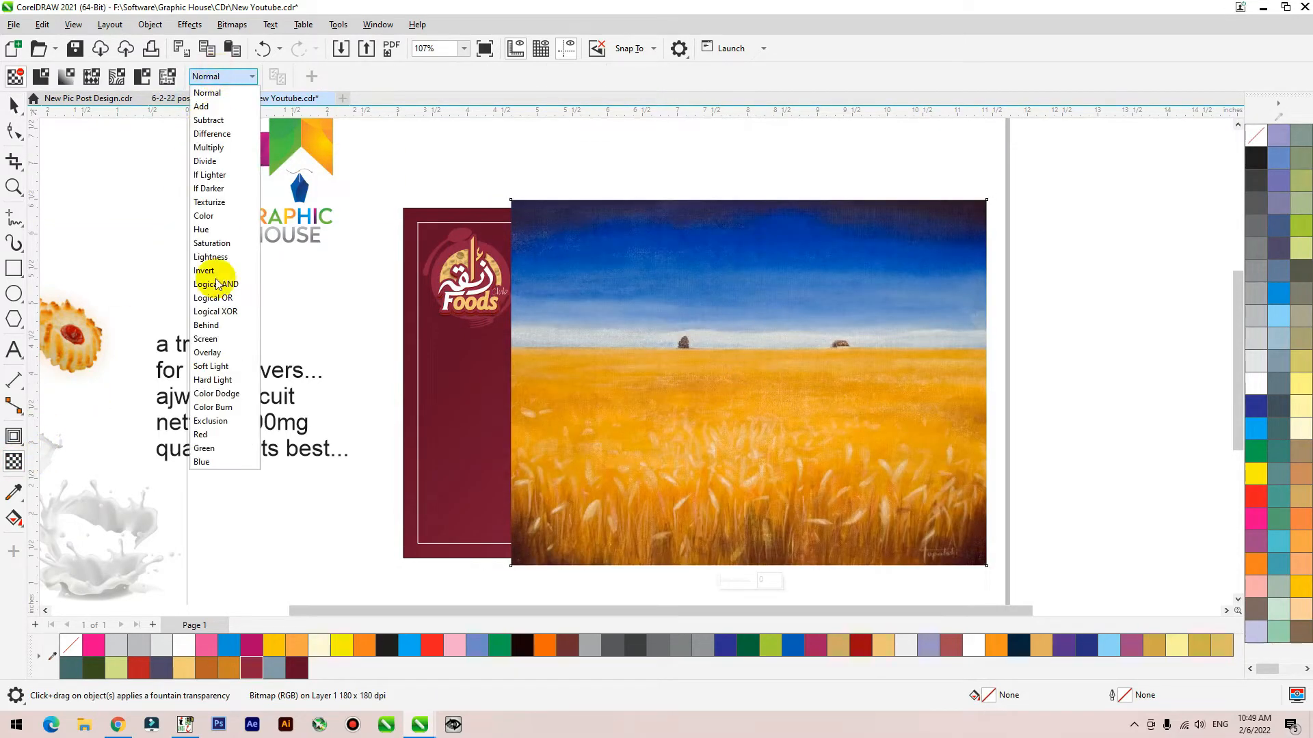
pyautogui.click(212, 367)
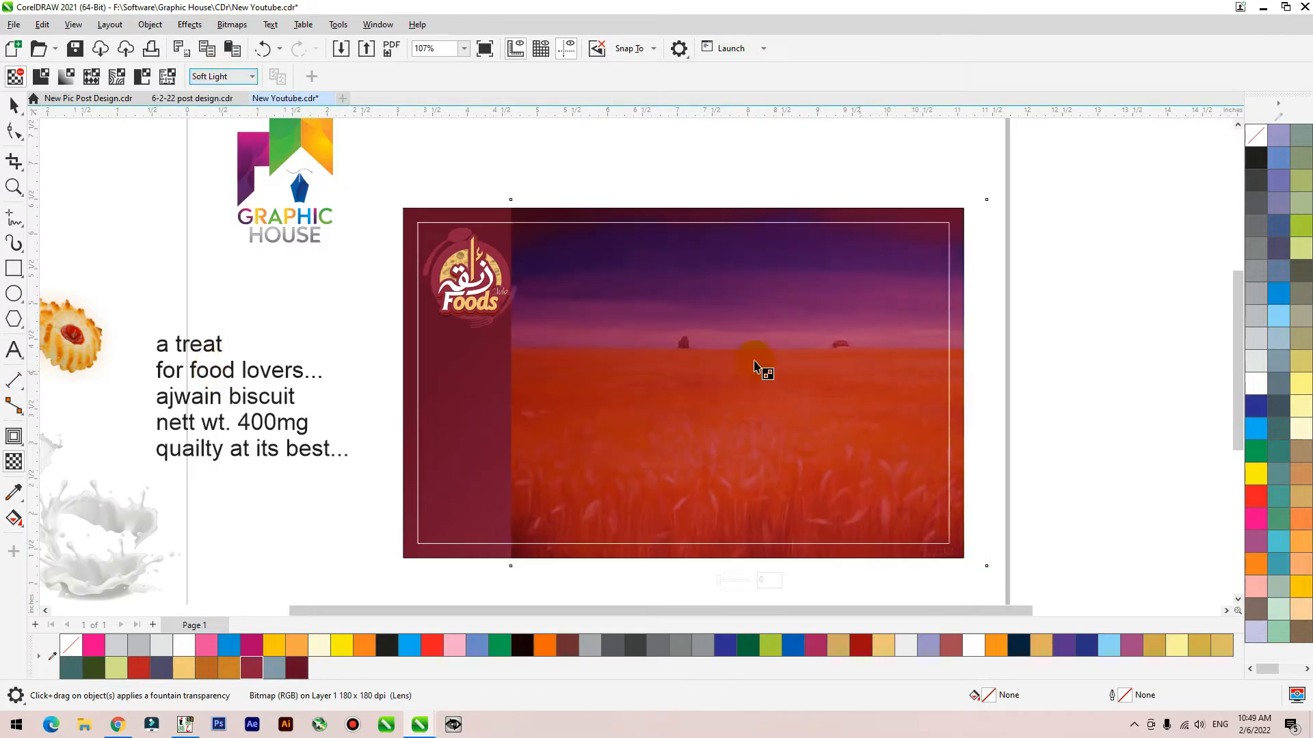
pyautogui.click(232, 24)
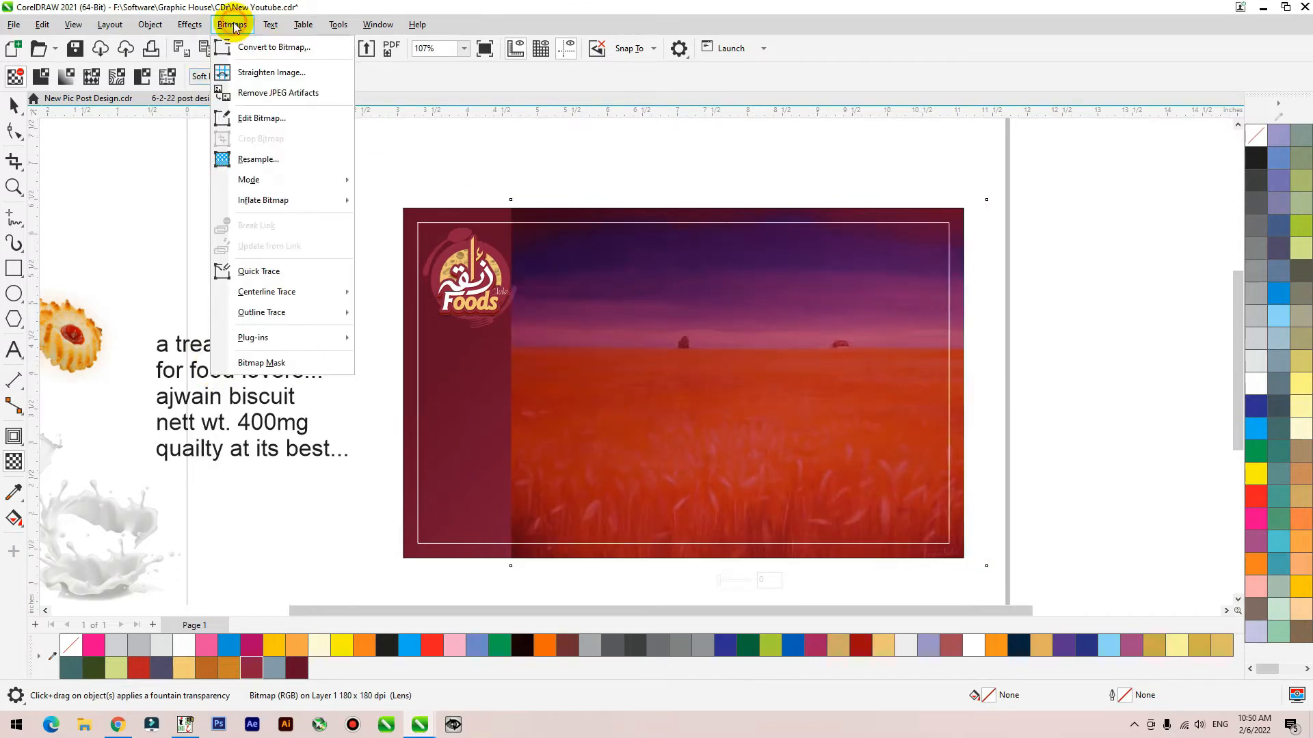
pyautogui.moveTo(331, 181)
pyautogui.click(395, 202)
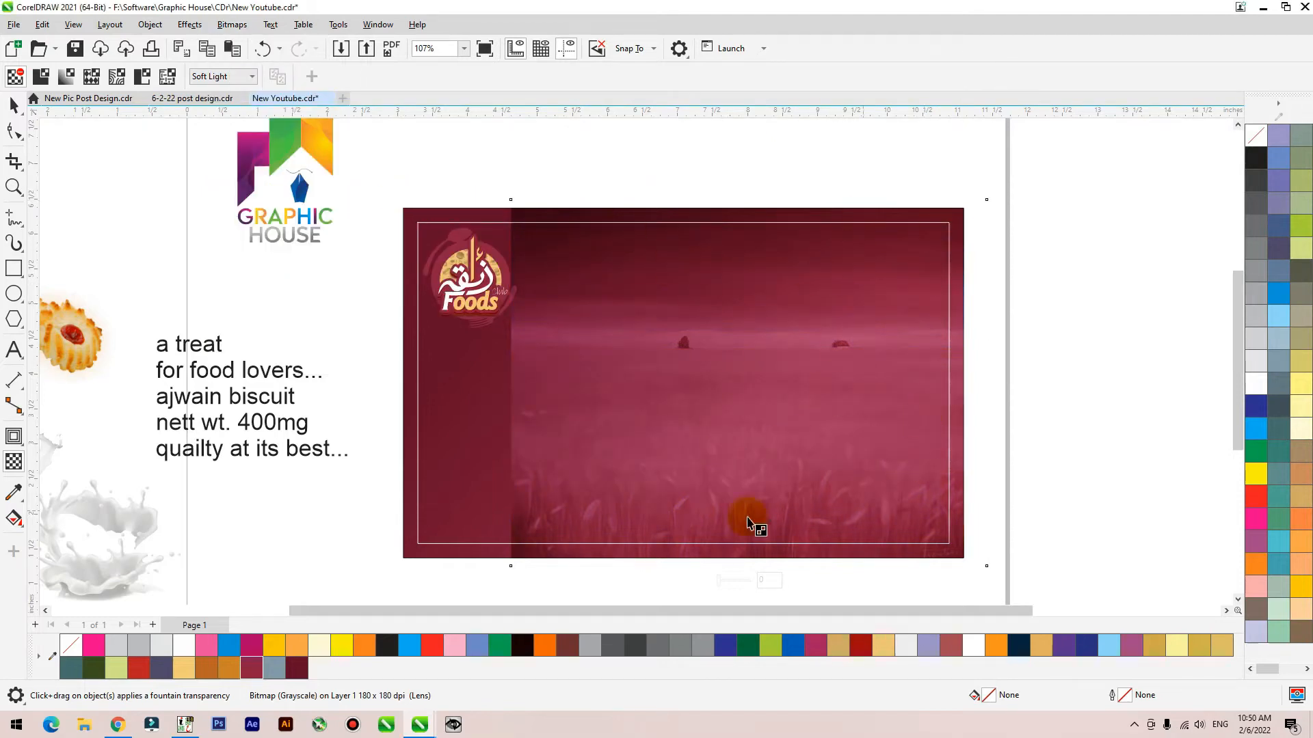
pyautogui.click(14, 104)
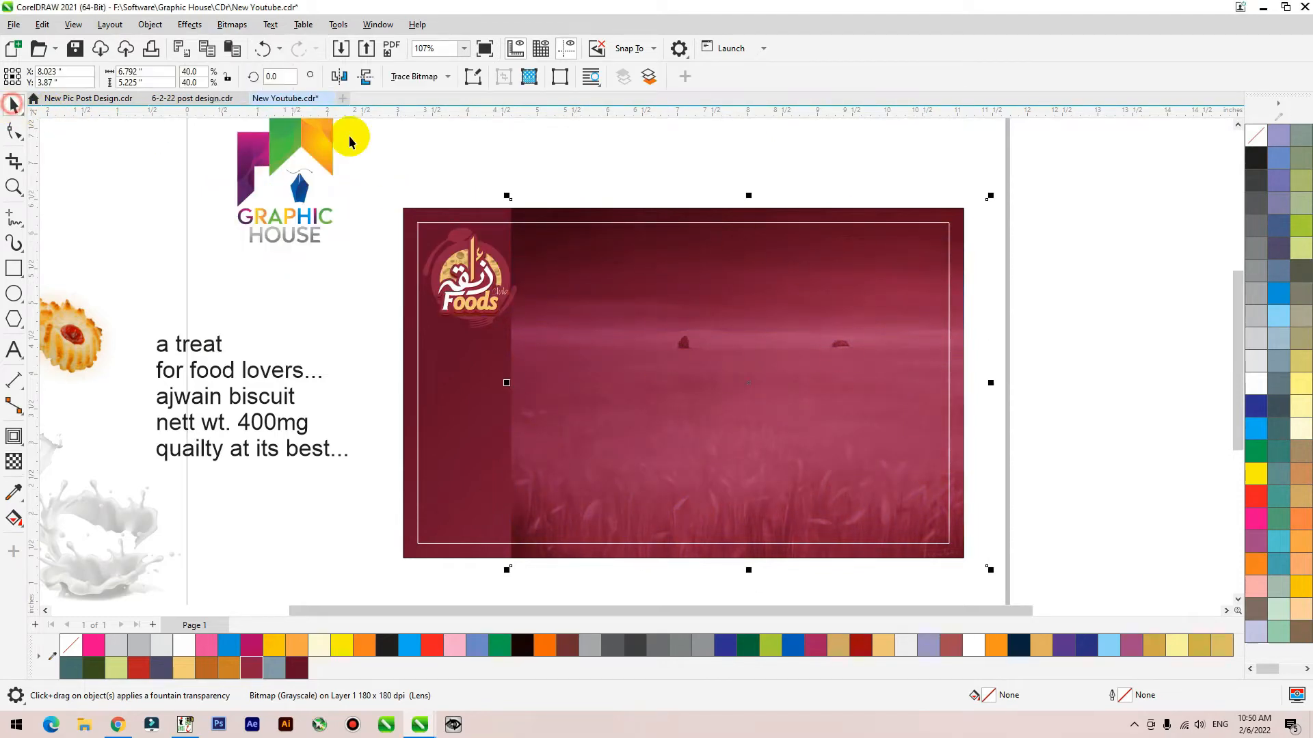
# PowerClip the wheat field image inside the maroon rectangle and scale it proportionally to fill the whole frame.
pyautogui.scroll(-1, 604, 192)
pyautogui.rightClick(603, 206)
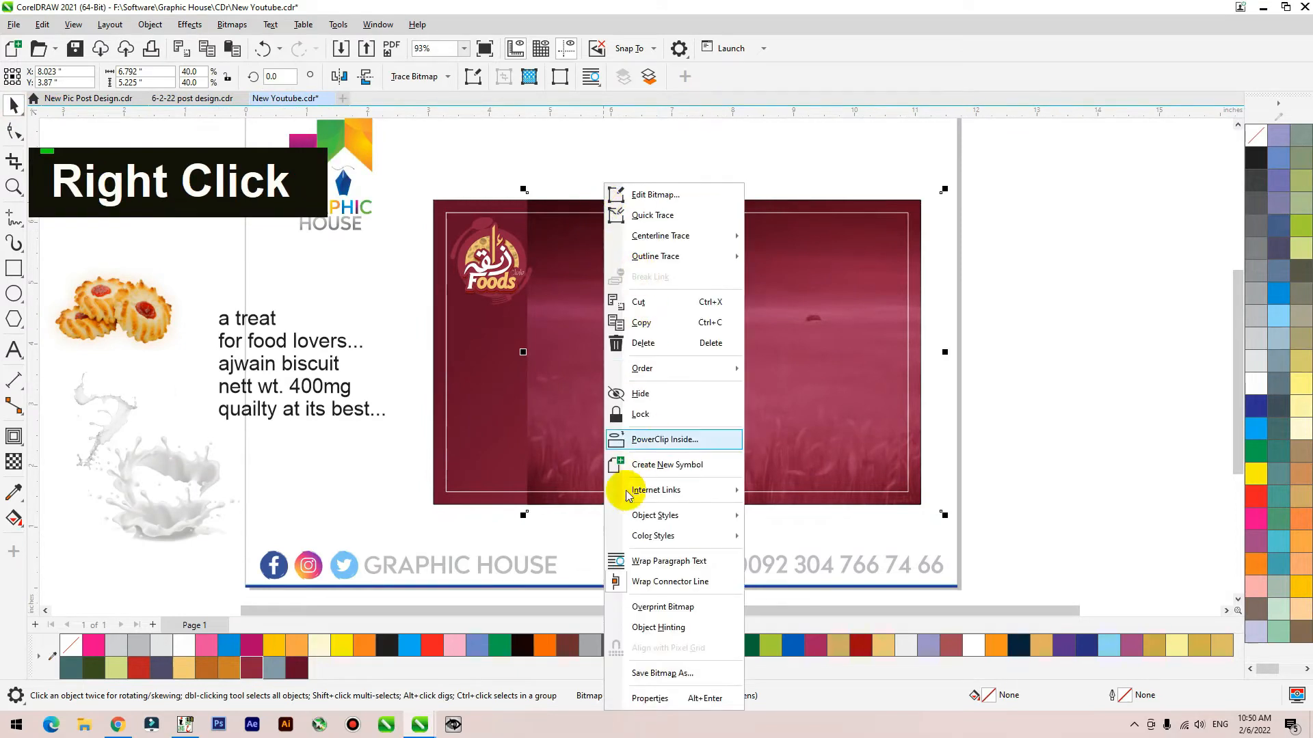
pyautogui.click(664, 436)
pyautogui.click(454, 201)
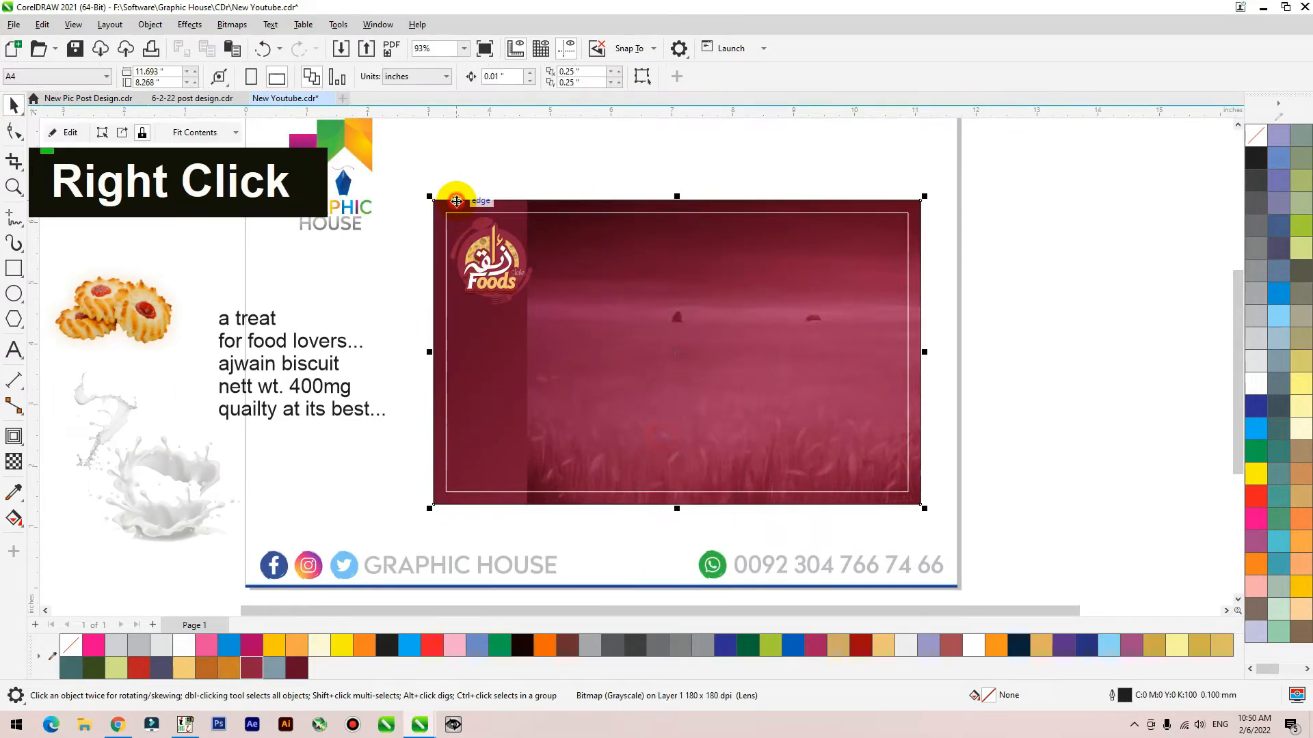
pyautogui.rightClick(445, 202)
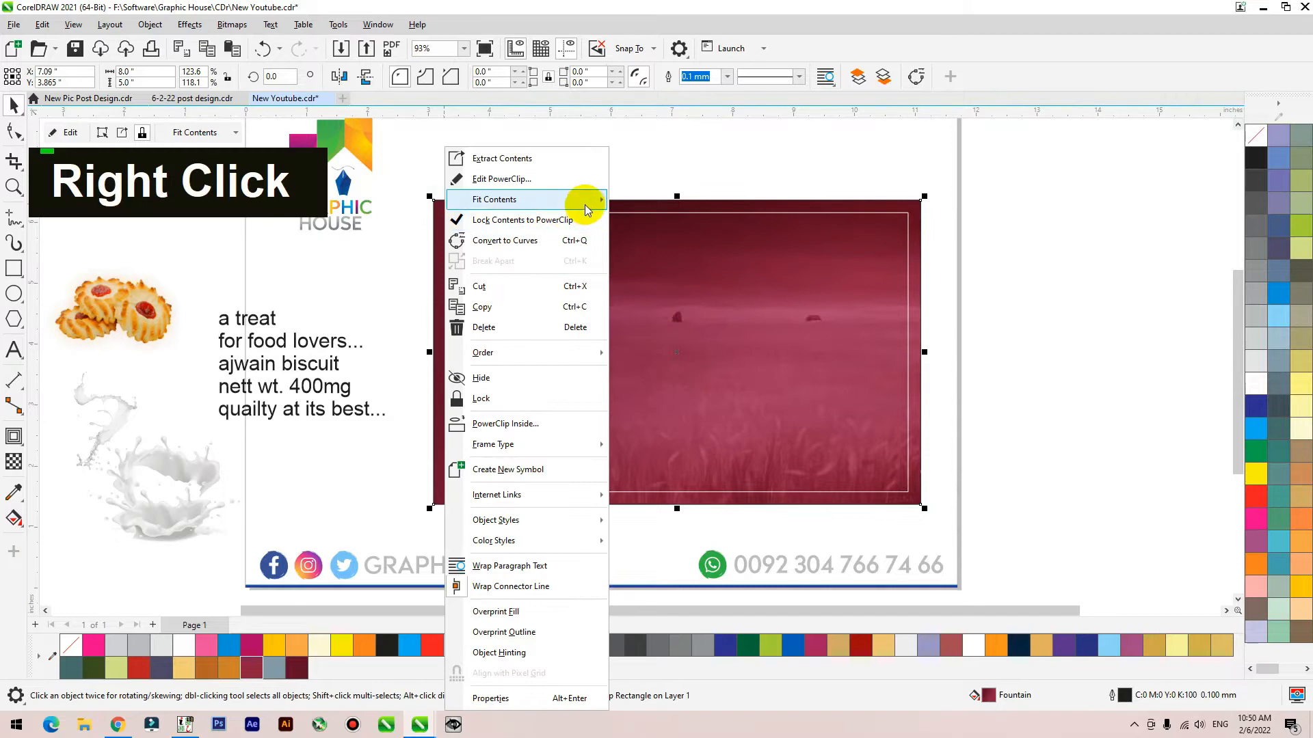
pyautogui.moveTo(589, 200)
pyautogui.click(653, 242)
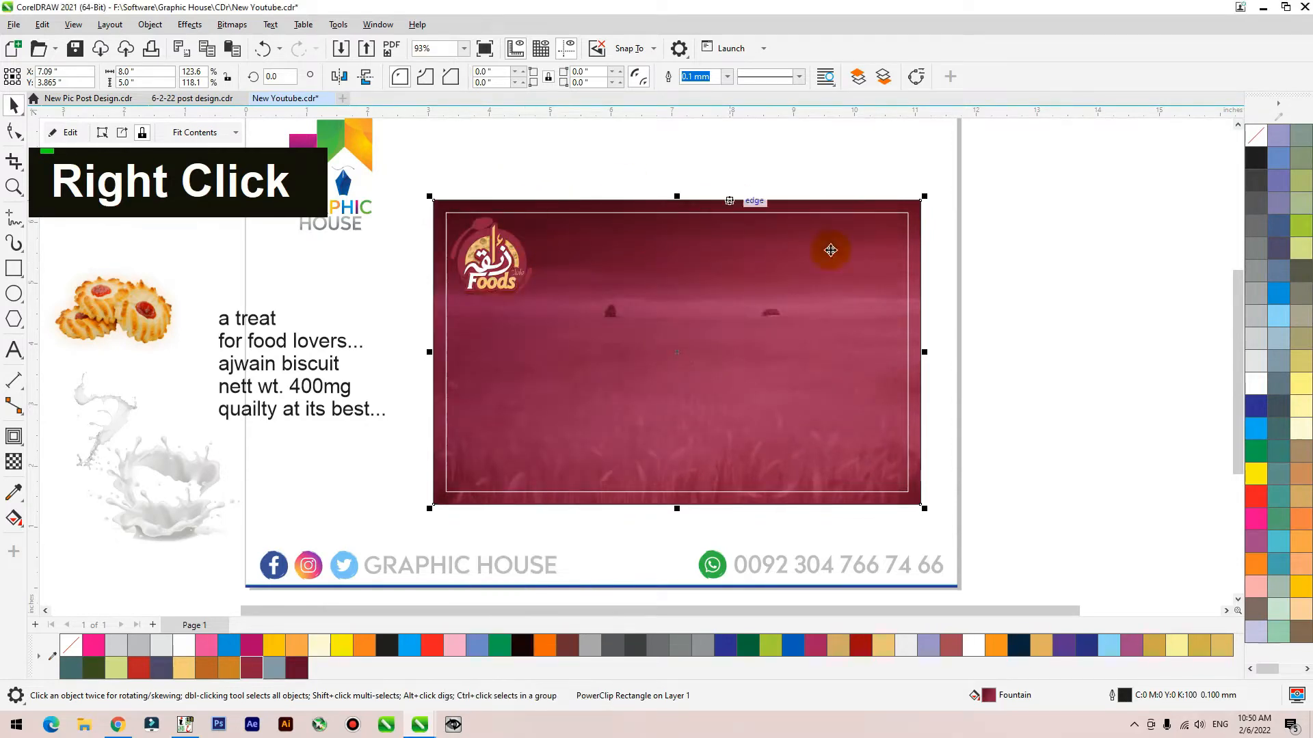
pyautogui.keyDown('ctrl'); pyautogui.click(912, 285); pyautogui.keyUp('ctrl')
pyautogui.moveTo(845, 287); pyautogui.dragTo(711, 290)
pyautogui.hotkey('ctrl', 'z')
pyautogui.keyDown('ctrl'); pyautogui.click(978, 224); pyautogui.keyUp('ctrl')
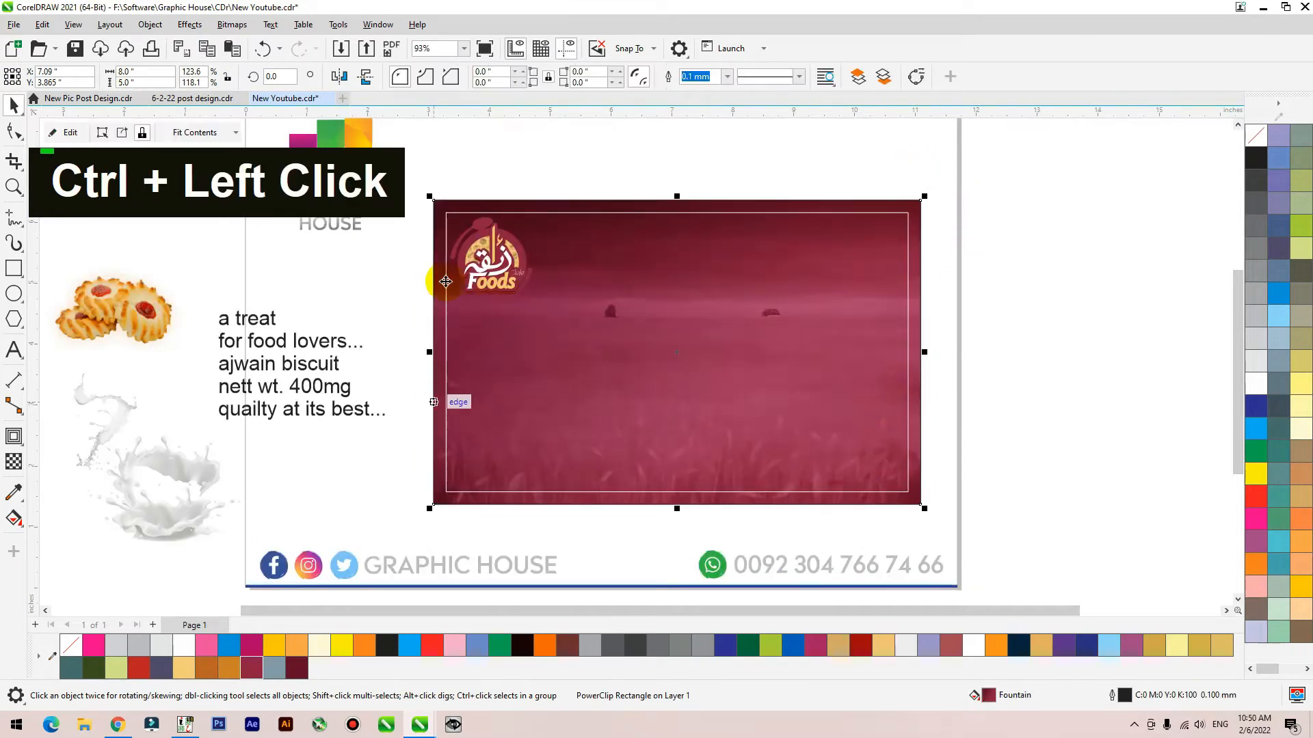
# Move the biscuit image onto the lower-right part of the card and bring it to the front.
pyautogui.doubleClick(114, 306)
pyautogui.moveTo(114, 306); pyautogui.dragTo(789, 431)
pyautogui.hotkey('shift', 'pageup')
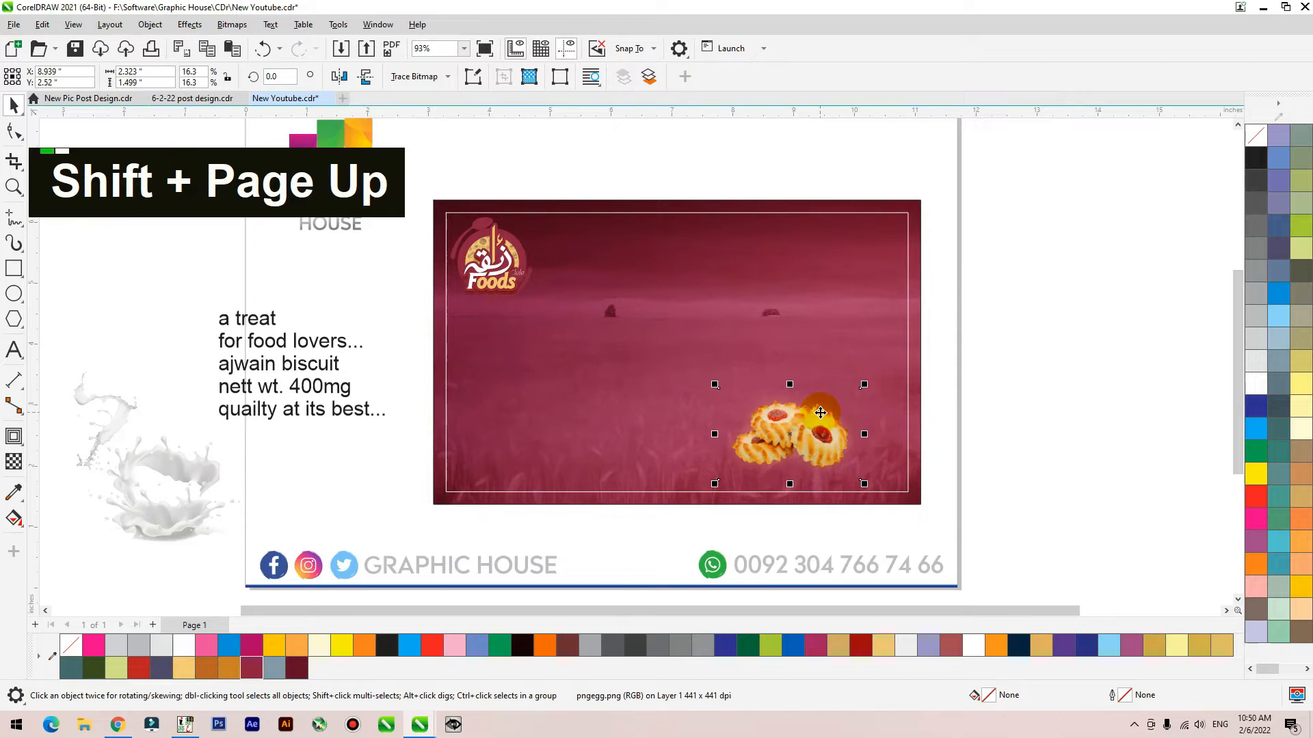
# Bring the large milk splash to the front and place both milk splash images beside the card's upper-right edge.
pyautogui.click(176, 507)
pyautogui.moveTo(175, 507); pyautogui.dragTo(634, 432)
pyautogui.hotkey('shift', 'pageup')
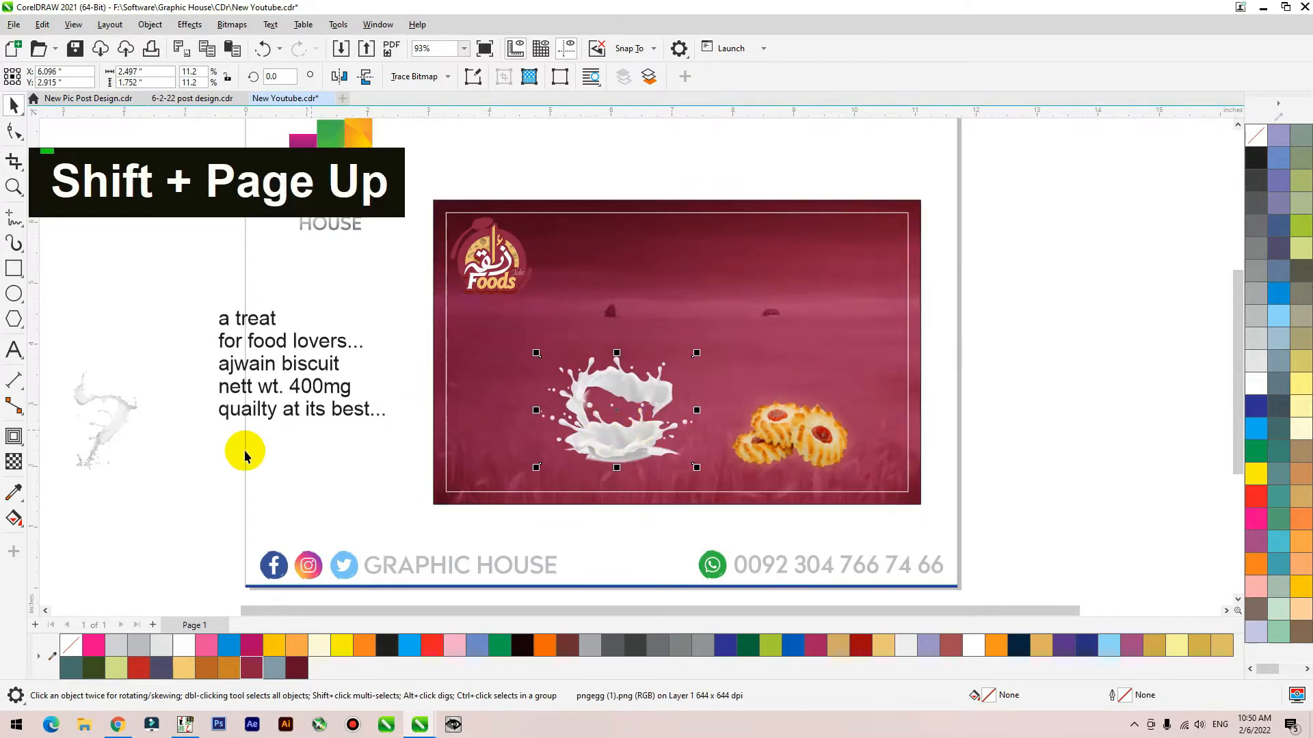
pyautogui.moveTo(102, 423); pyautogui.dragTo(971, 358)
pyautogui.moveTo(602, 424); pyautogui.dragTo(936, 254)
# Move the five-line text block onto the card, bring it to the front and fill it with white.
pyautogui.click(289, 380)
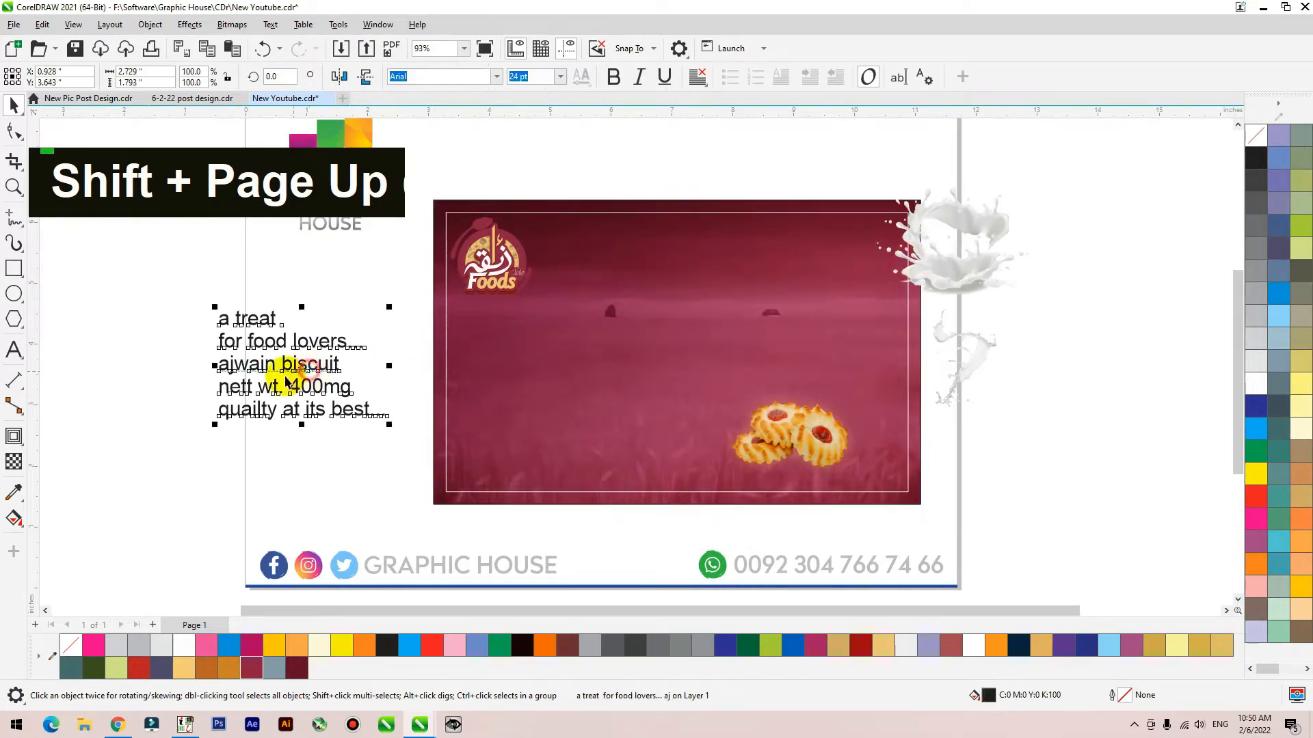
pyautogui.moveTo(304, 367); pyautogui.dragTo(601, 391)
pyautogui.hotkey('shift', 'pageup')
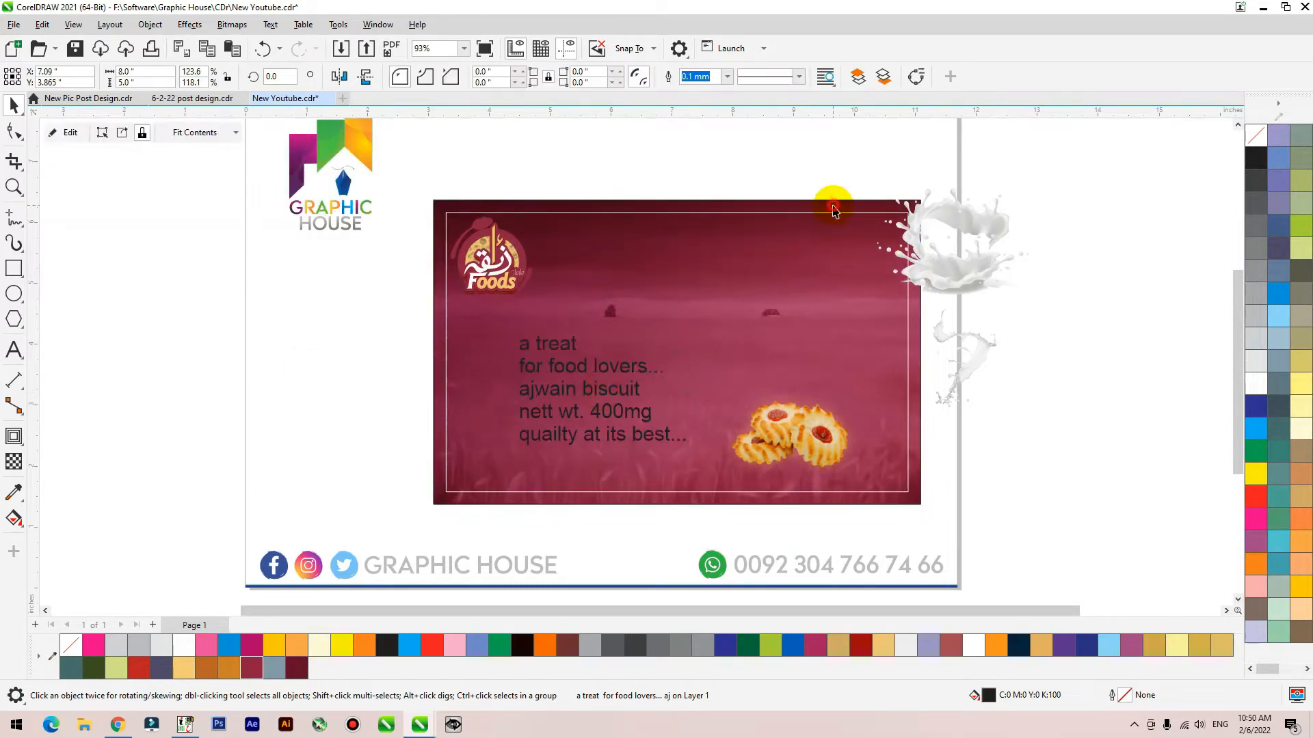
pyautogui.scroll(1, 585, 361)
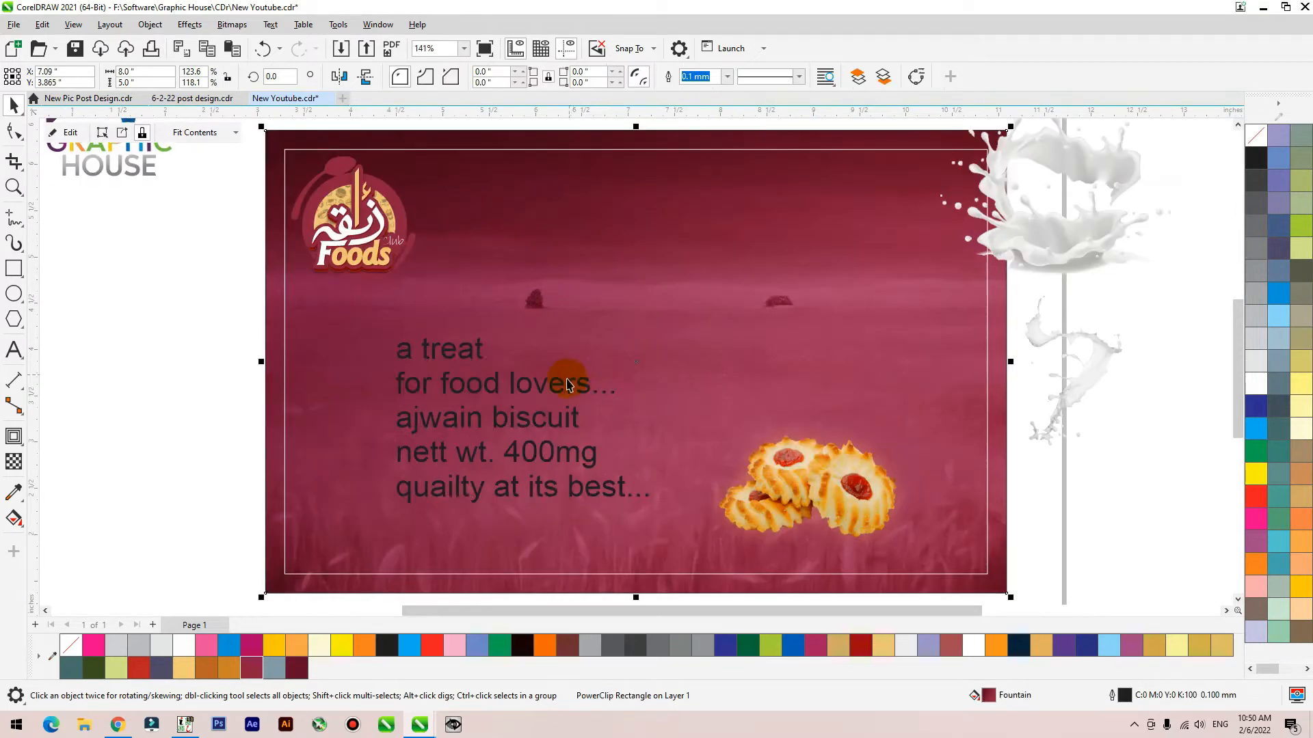
pyautogui.click(1256, 384)
# Shift the biscuit image closer to the card's lower-right corner and break the text block apart into separate lines.
pyautogui.moveTo(810, 472); pyautogui.dragTo(853, 490)
pyautogui.click(584, 464)
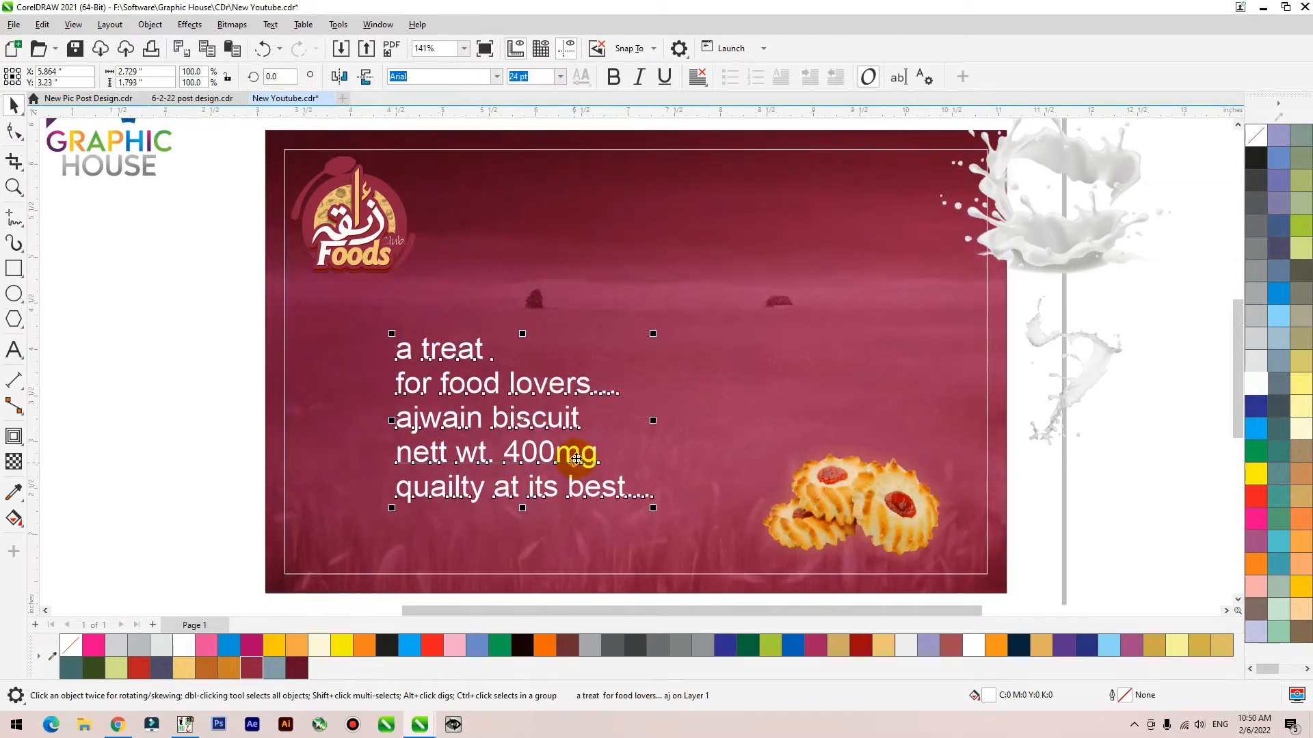
pyautogui.moveTo(577, 457); pyautogui.dragTo(559, 460)
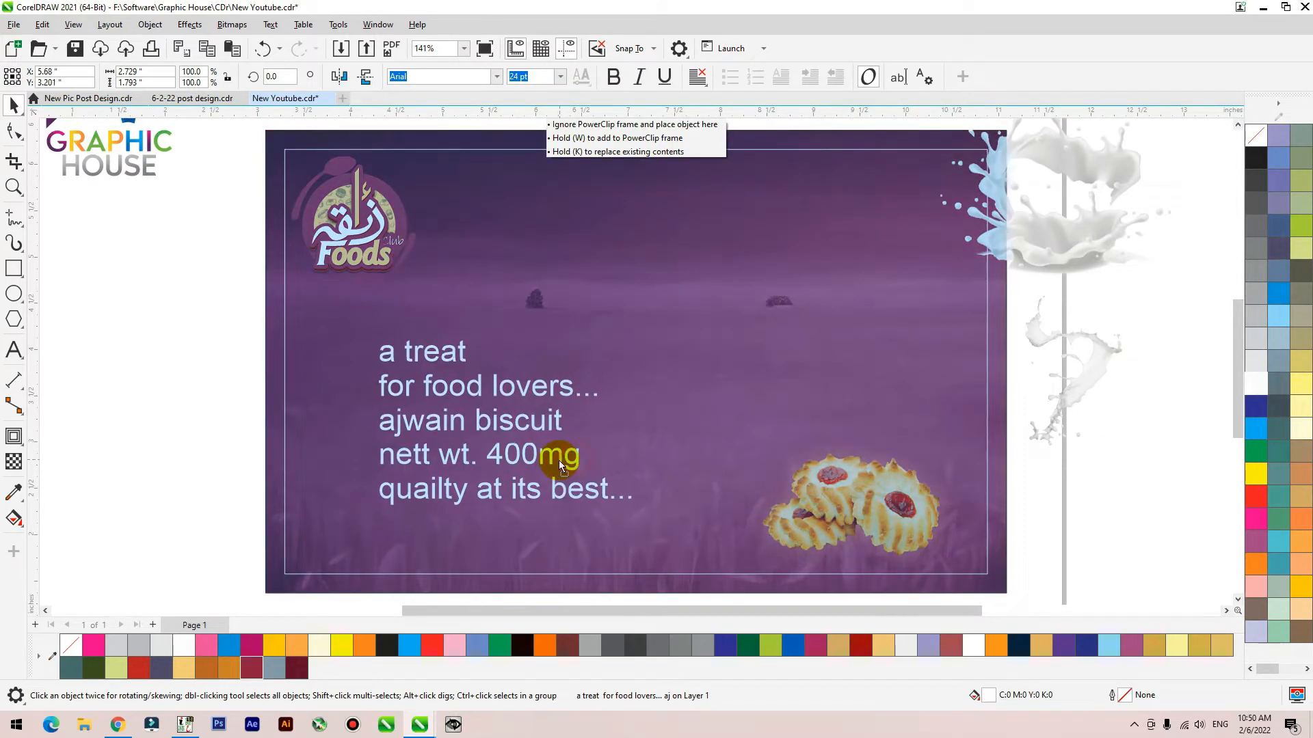
pyautogui.hotkey('ctrl', 'k')
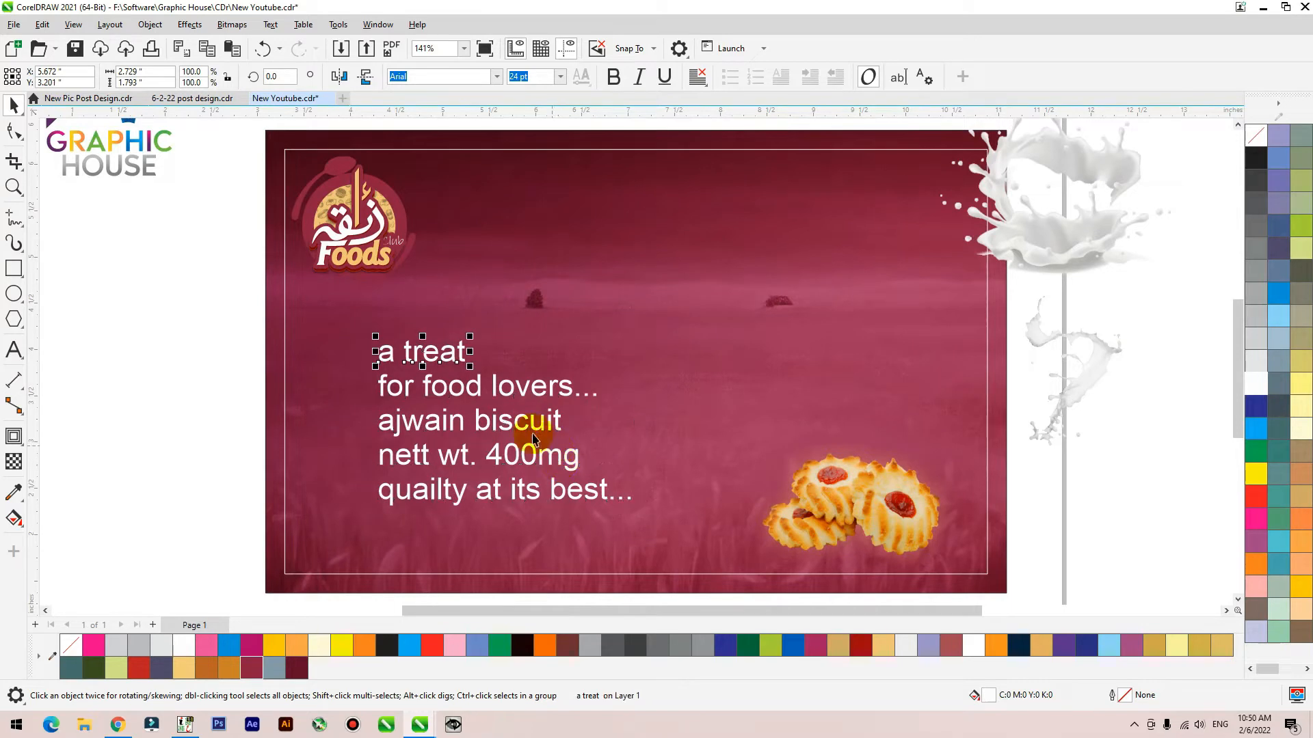
# Move the "for food lovers..." line up beneath "a treat" with a slight offset to the left.
pyautogui.click(477, 387)
pyautogui.click(477, 395)
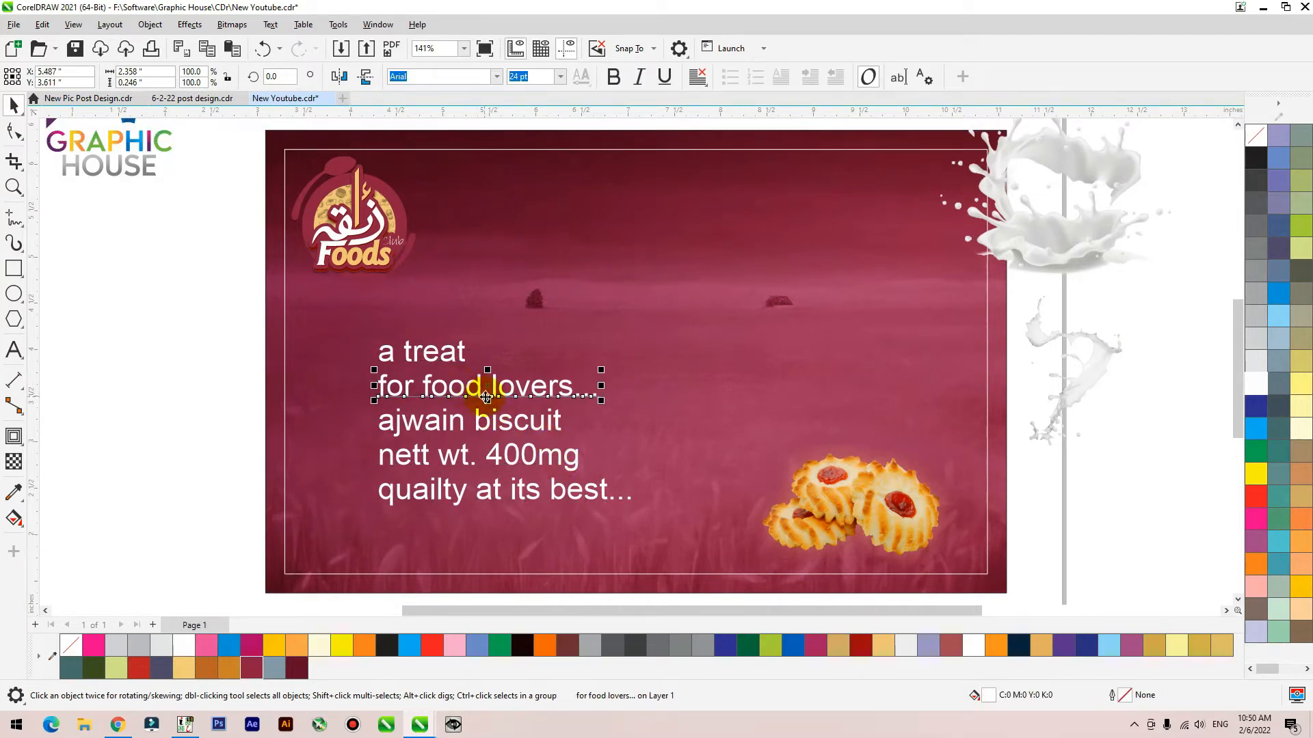
pyautogui.moveTo(477, 395); pyautogui.dragTo(461, 385)
pyautogui.keyDown('shift'); pyautogui.click(440, 350); pyautogui.keyUp('shift')
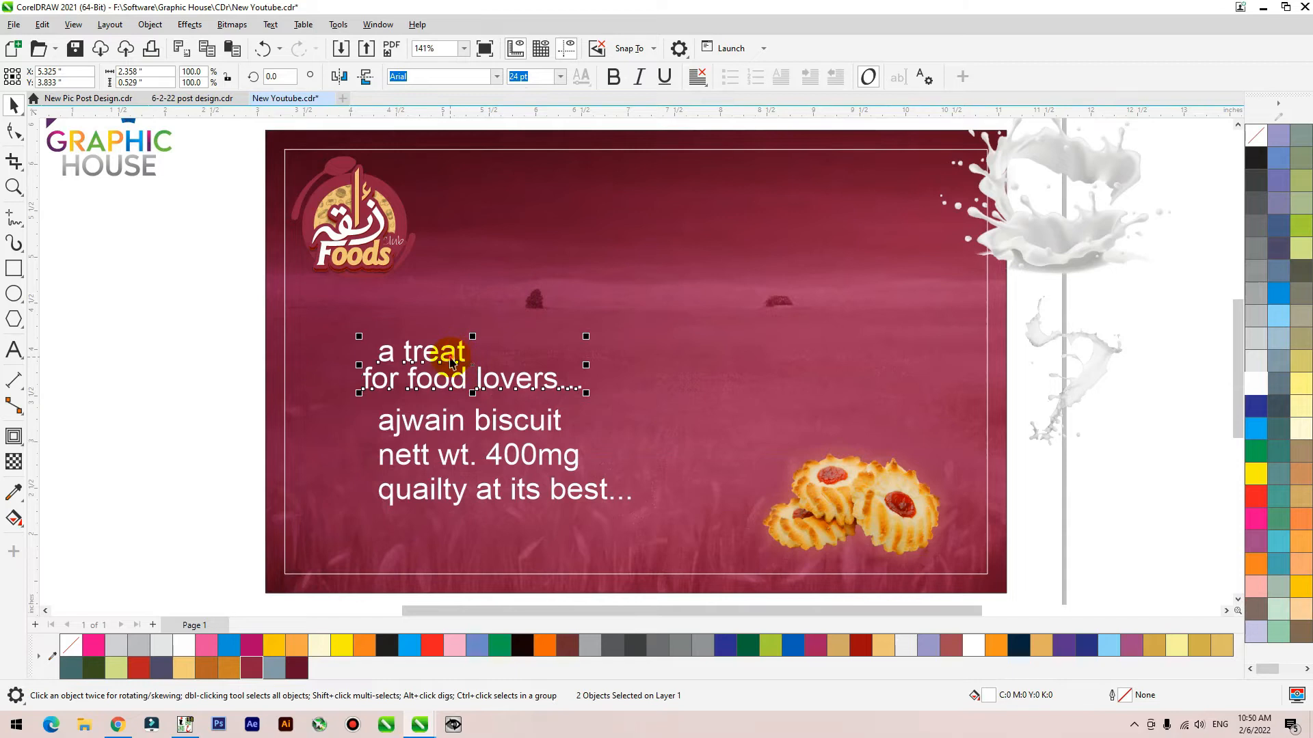
pyautogui.click(569, 294)
pyautogui.moveTo(569, 294); pyautogui.dragTo(568, 295)
pyautogui.hotkey('ctrl', 'z')
# Move the "a treat" and "for food lovers..." lines together to the upper middle of the card.
pyautogui.click(451, 358)
pyautogui.click(473, 392)
pyautogui.click(463, 389)
pyautogui.moveTo(135, 305); pyautogui.dragTo(634, 400)
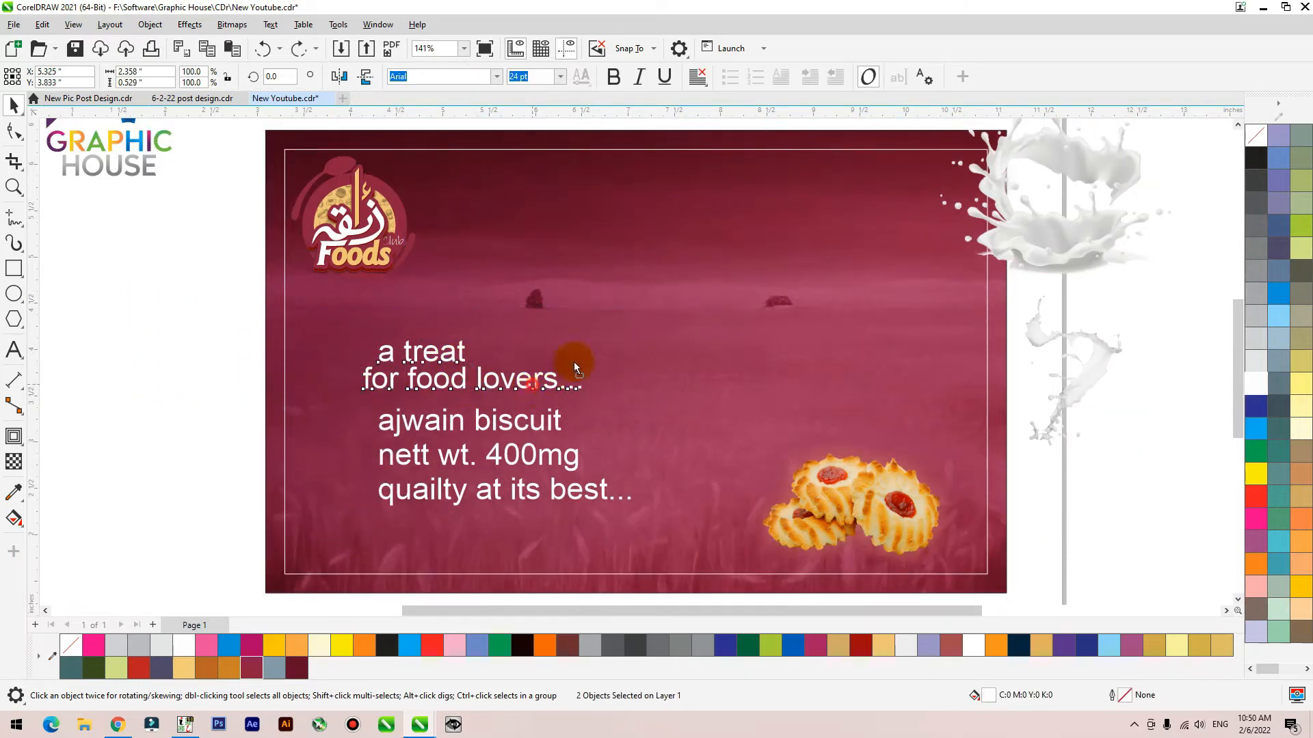
pyautogui.moveTo(547, 378); pyautogui.dragTo(763, 268)
# Arrange "ajwain biscuit" and "quailty at its best..." below the logo, and shrink "nett wt. 400mg" into the lower-left corner.
pyautogui.moveTo(482, 436); pyautogui.dragTo(467, 376)
pyautogui.moveTo(497, 502); pyautogui.dragTo(437, 315)
pyautogui.moveTo(467, 448); pyautogui.dragTo(378, 546)
pyautogui.moveTo(489, 540); pyautogui.dragTo(413, 543)
# Set the "ajwain biscuit" text's font to Bready Regular Demo.
pyautogui.click(463, 370)
pyautogui.doubleClick(467, 370)
pyautogui.click(14, 104)
pyautogui.click(496, 77)
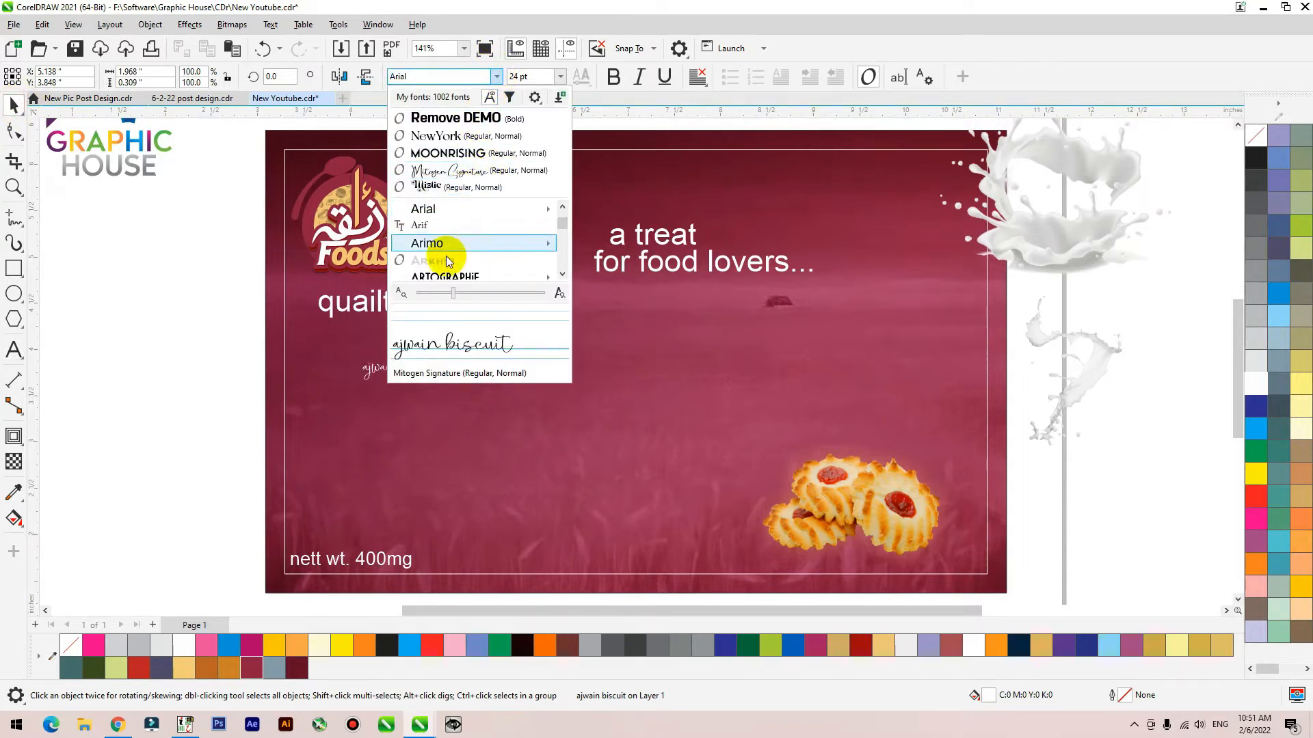
pyautogui.scroll(-3, 451, 253)
pyautogui.scroll(-4, 459, 246)
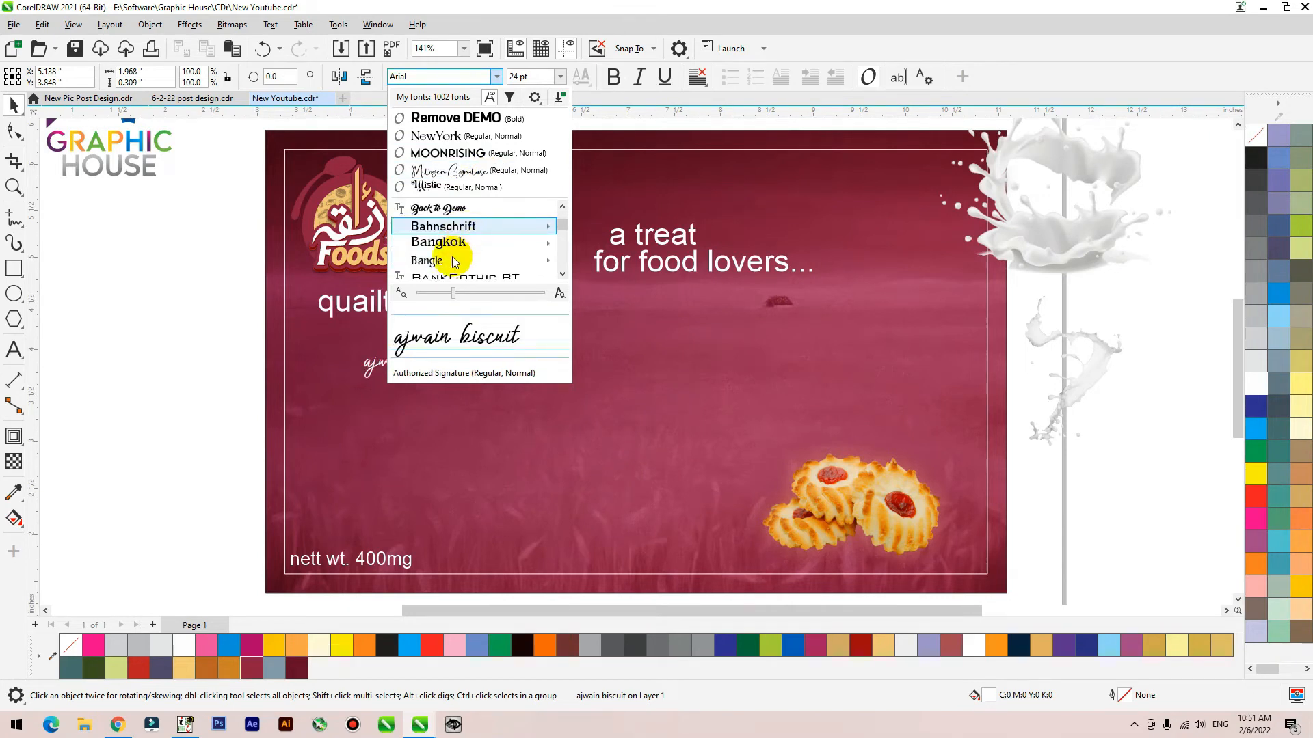
pyautogui.scroll(-5, 456, 259)
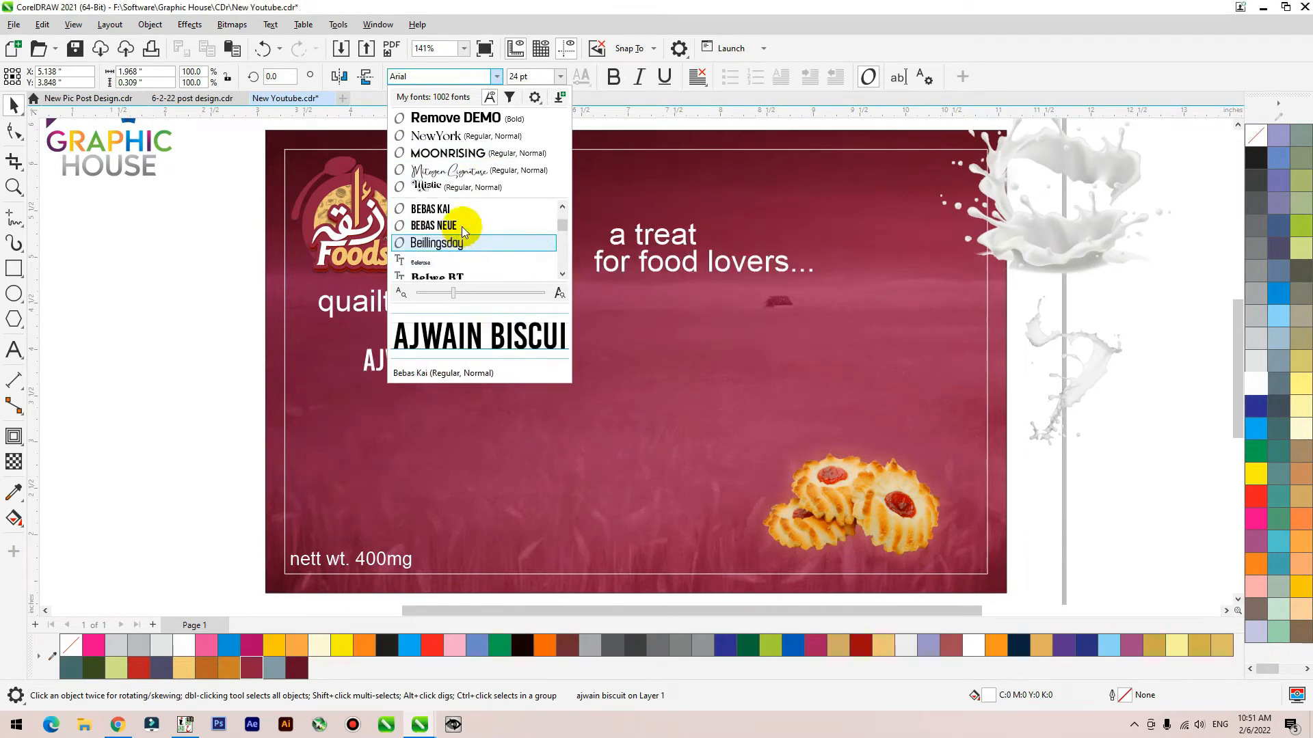
pyautogui.moveTo(460, 260)
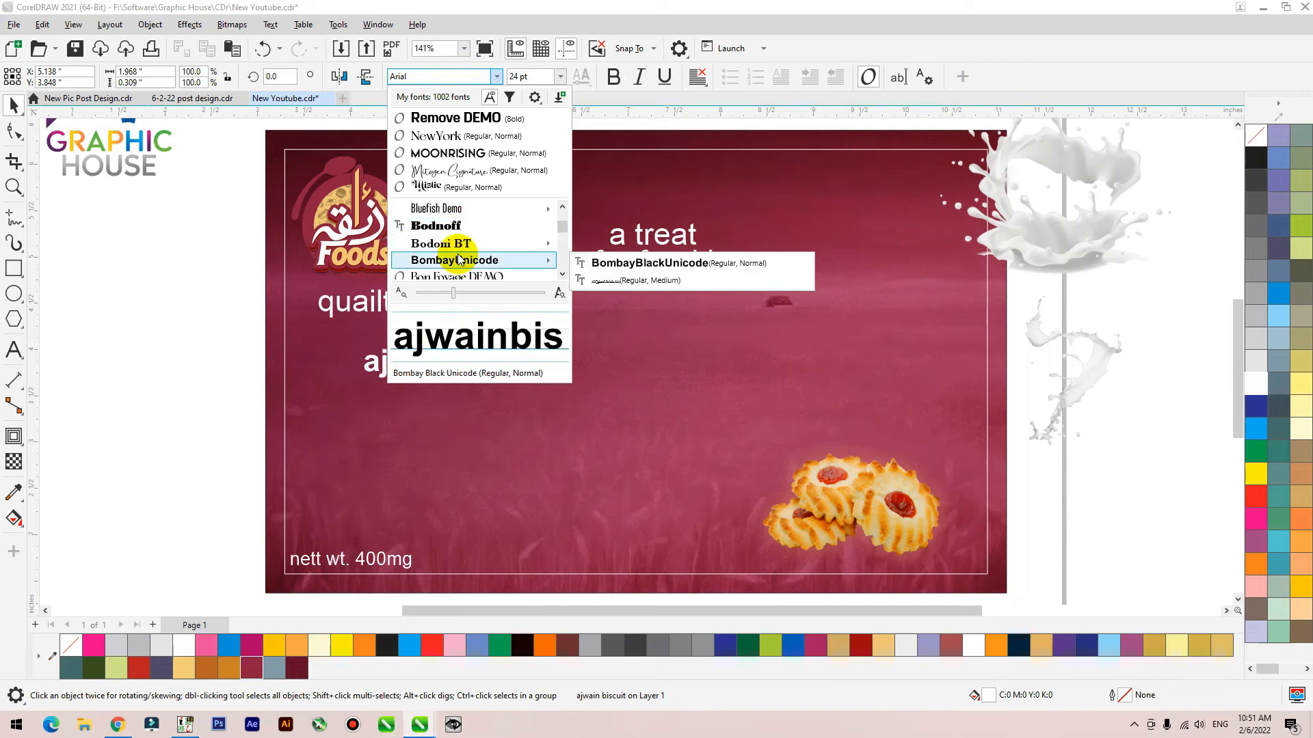
pyautogui.scroll(2, 460, 253)
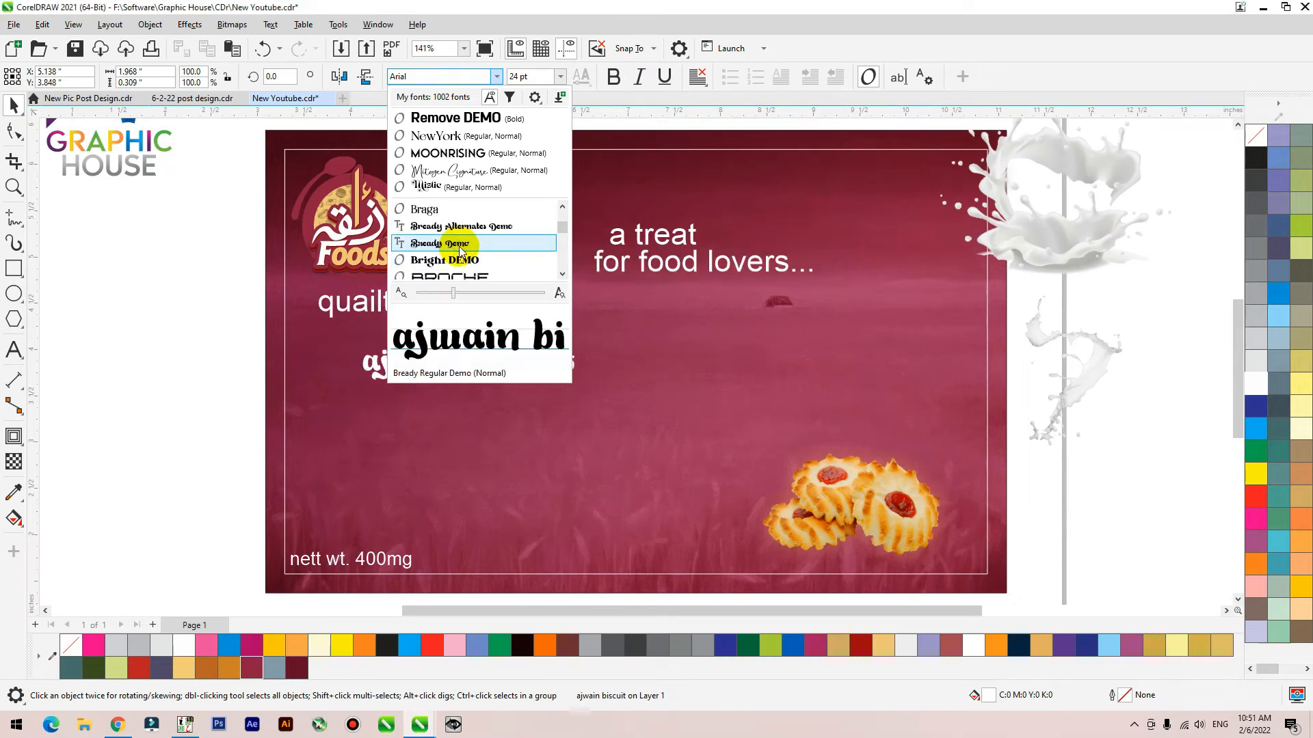
pyautogui.click(460, 247)
# Enlarge the "ajwain biscuit" text to about 45.7 pt, shift it down and set its font to The Castle Elizah.
pyautogui.moveTo(579, 346); pyautogui.dragTo(627, 313)
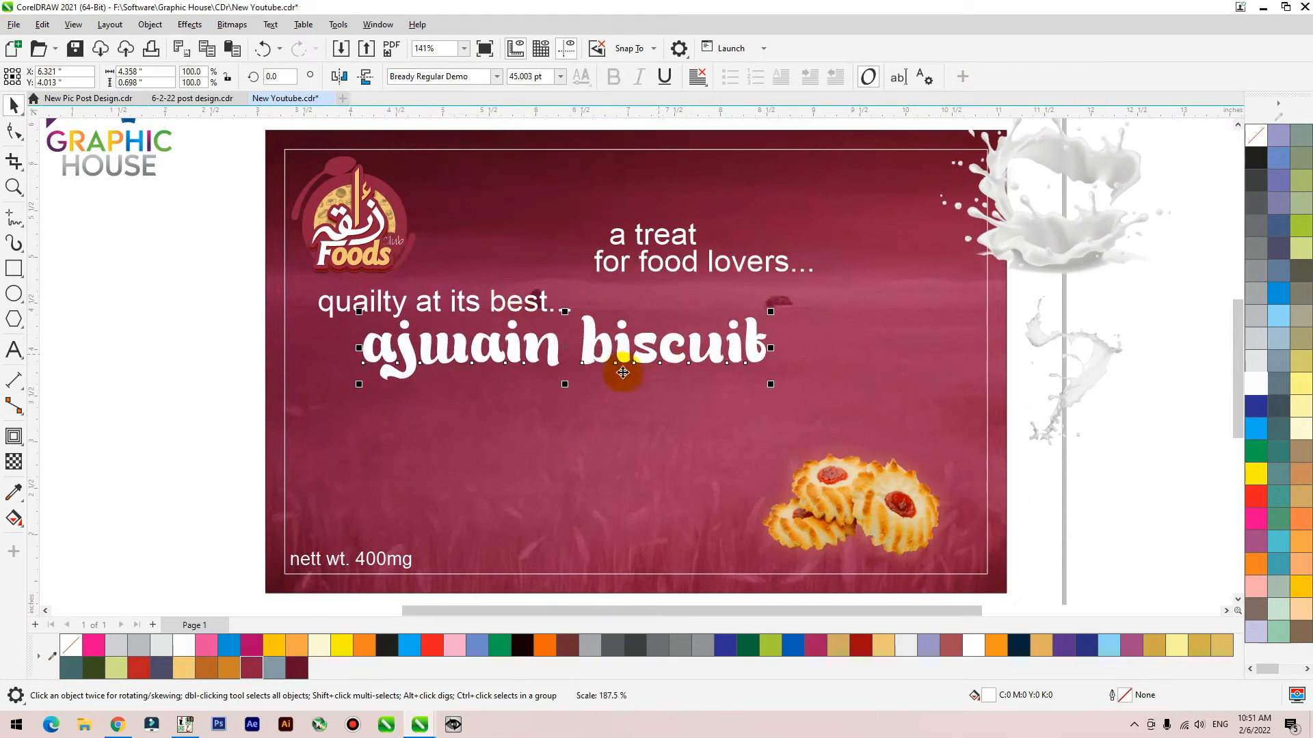
pyautogui.moveTo(604, 362); pyautogui.dragTo(591, 407)
pyautogui.click(496, 76)
pyautogui.scroll(-2, 479, 233)
pyautogui.scroll(-3, 472, 232)
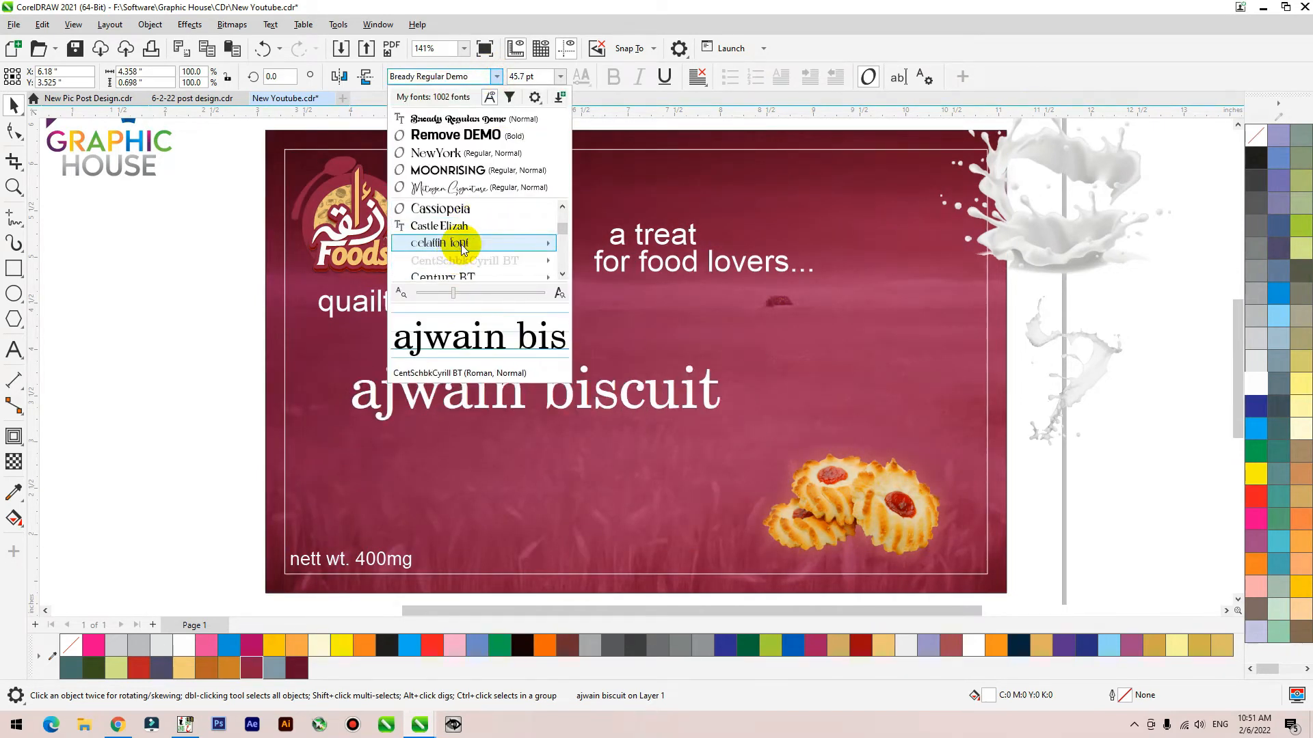
pyautogui.moveTo(463, 248)
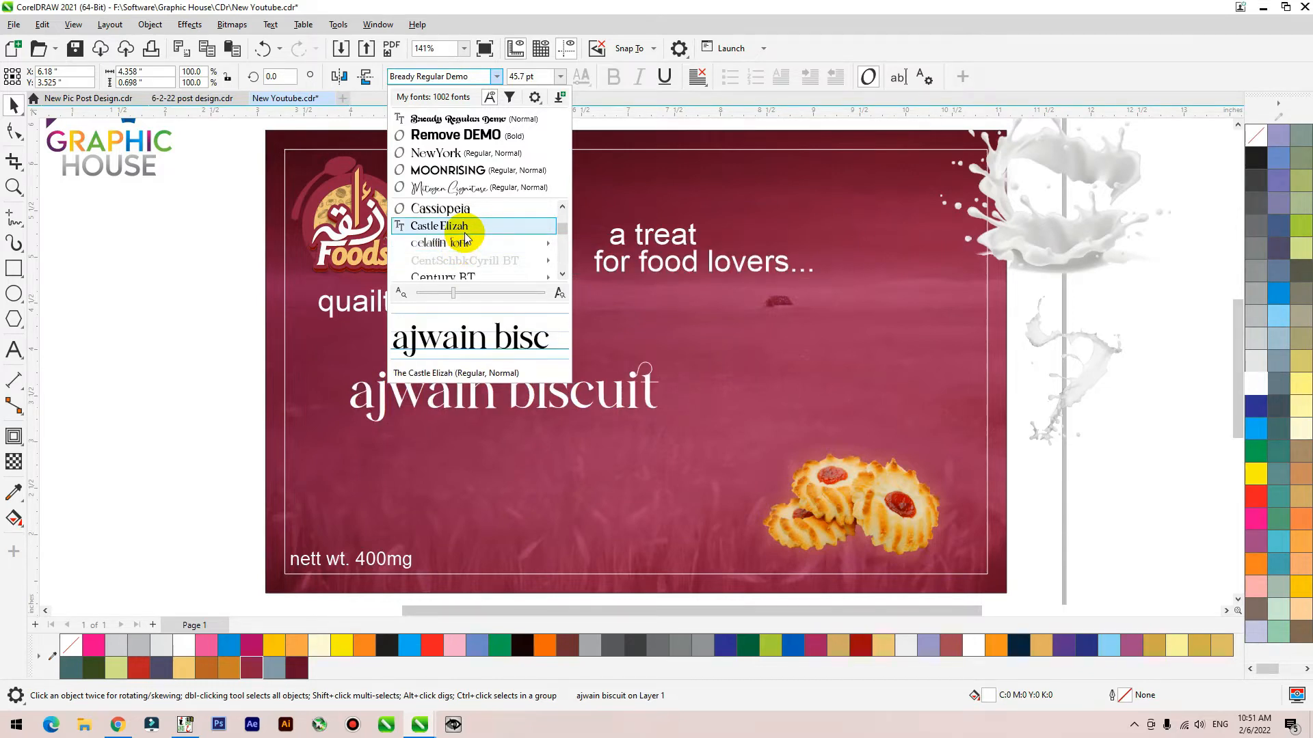
pyautogui.click(464, 228)
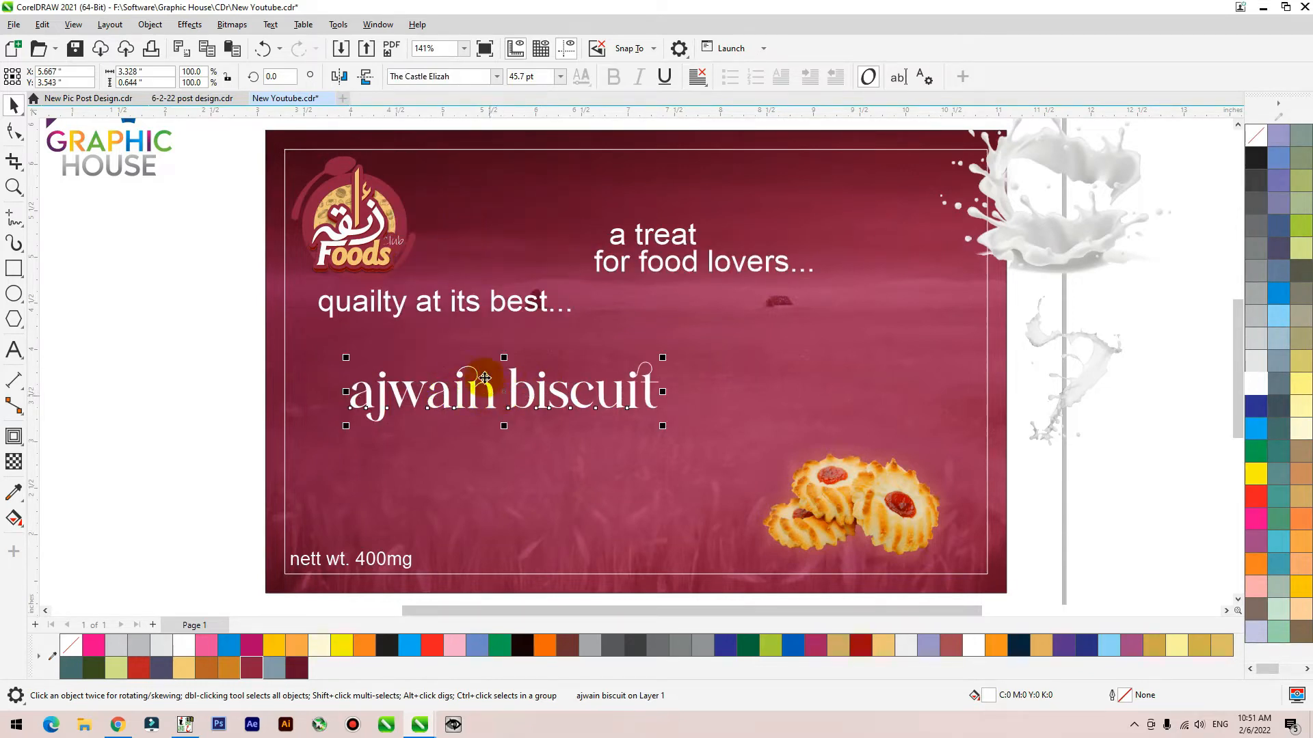
# Change the "ajwain biscuit" text to Title Case.
pyautogui.click(270, 25)
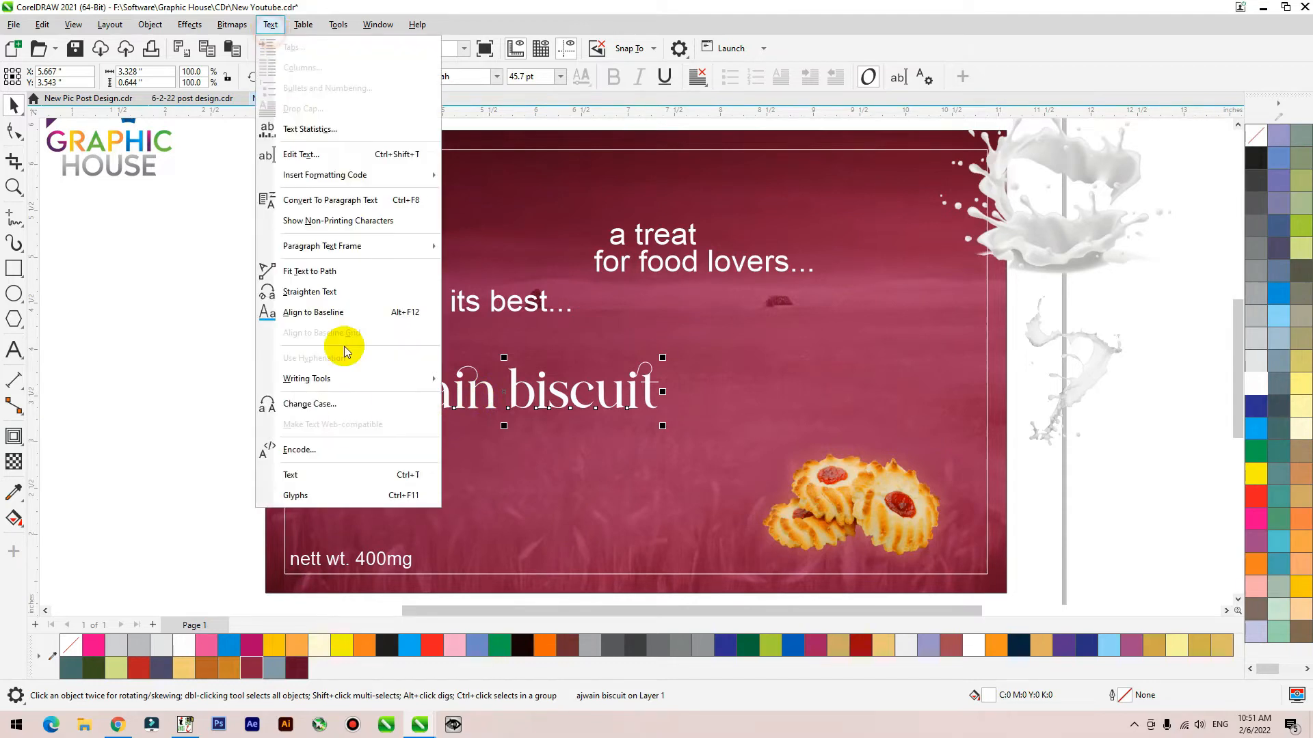
pyautogui.click(313, 404)
pyautogui.click(615, 364)
pyautogui.click(633, 401)
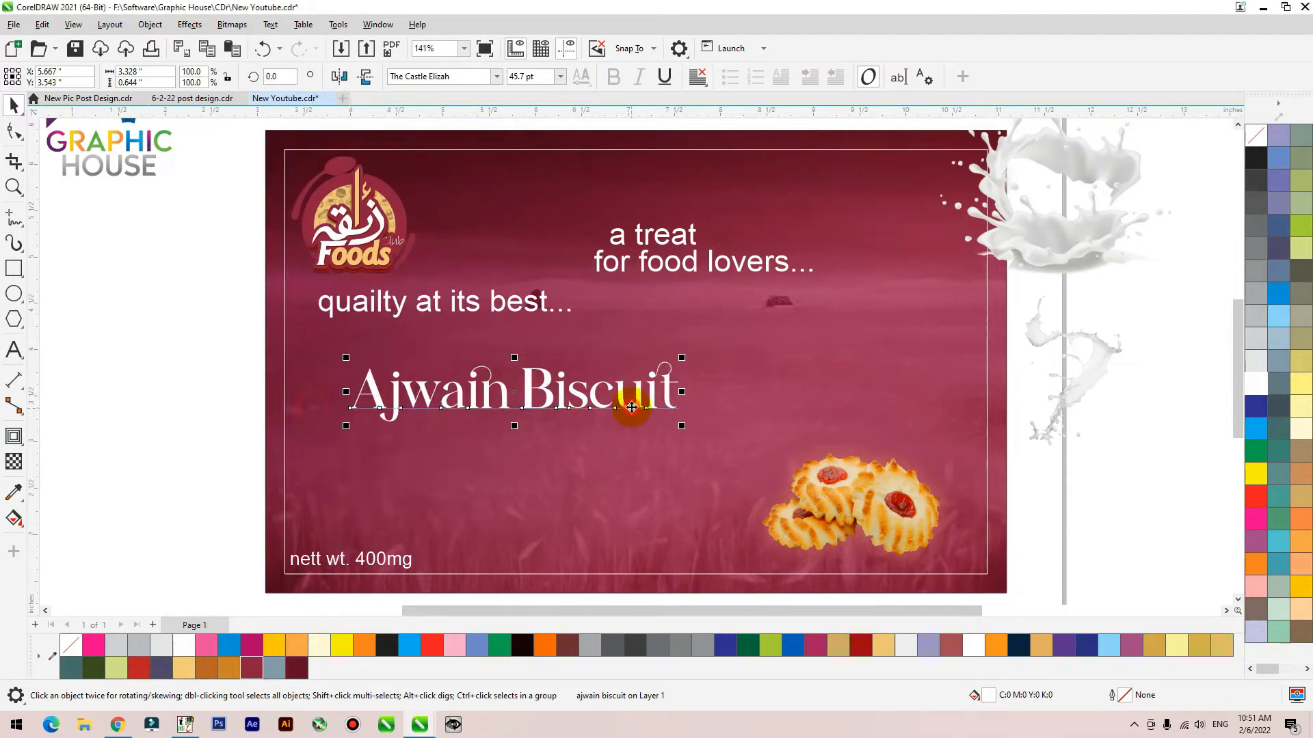
# Split the product title into two lines, with "Biscuit" below "Ajwain" and no leading space.
pyautogui.doubleClick(507, 402)
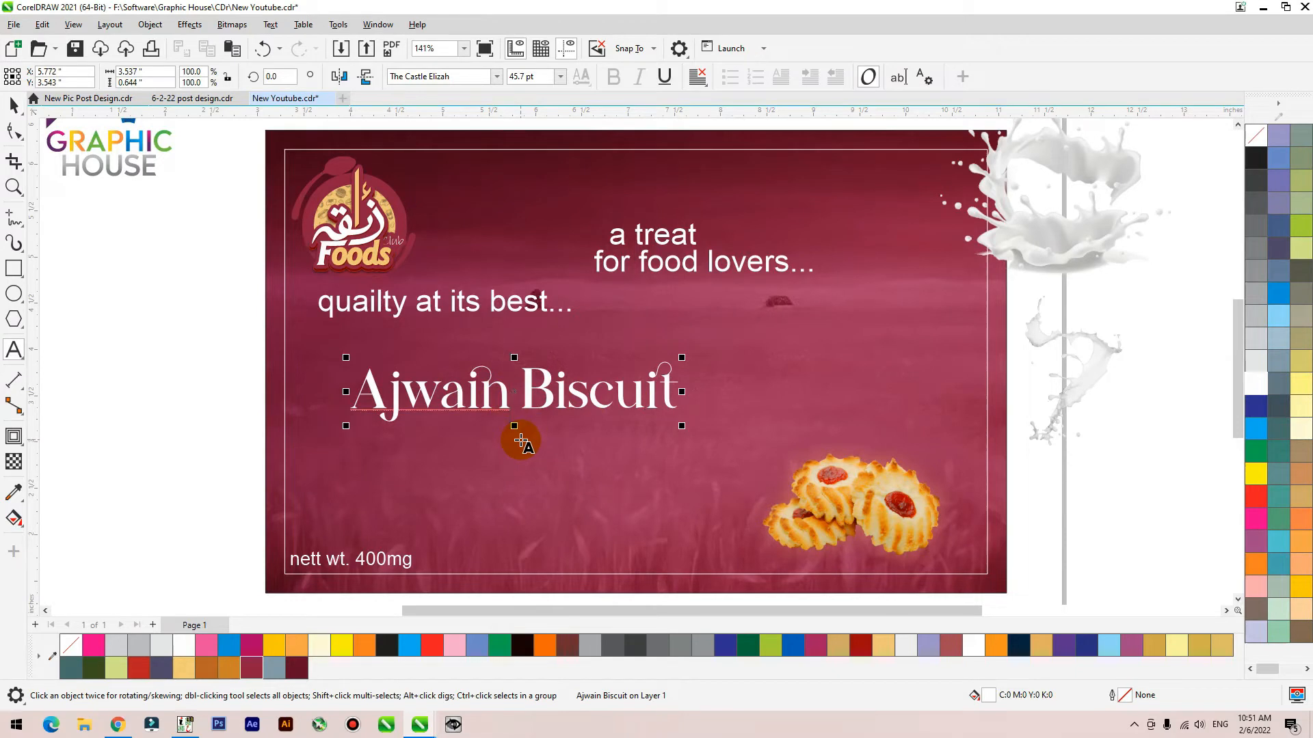
pyautogui.press('Return')
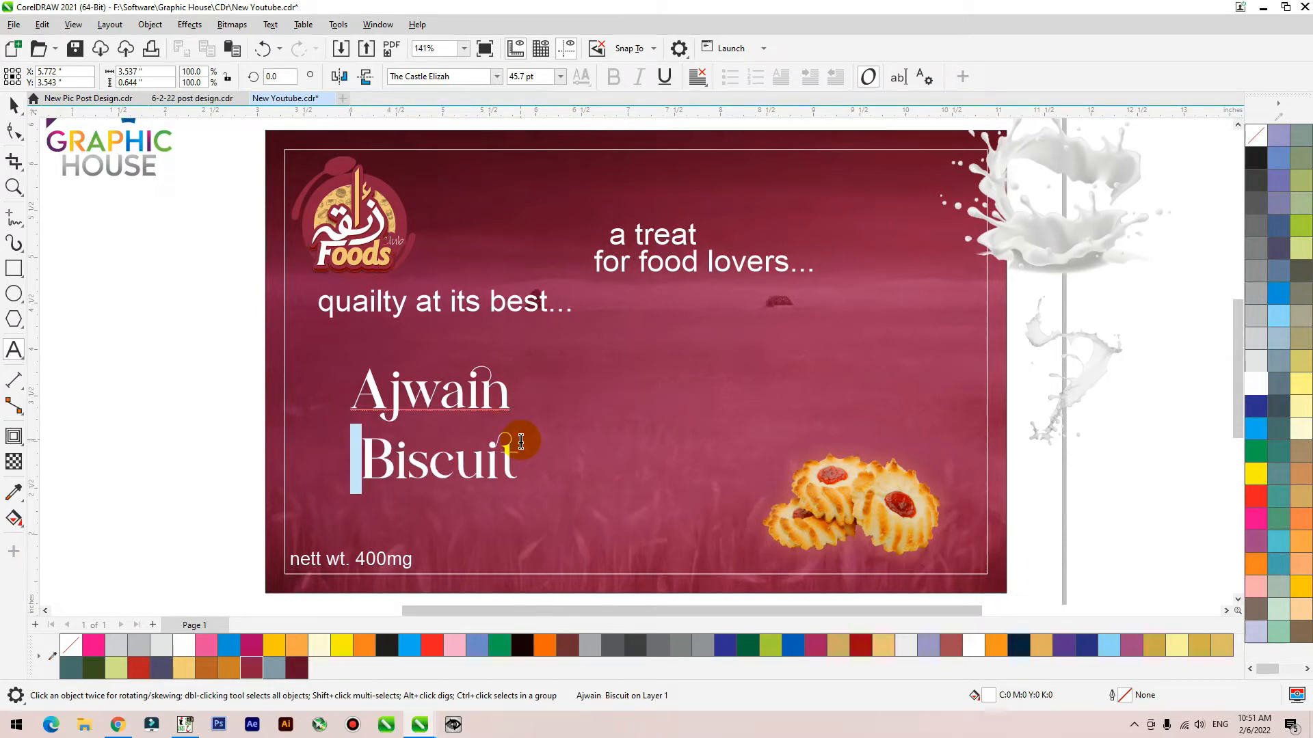
pyautogui.press('Delete')
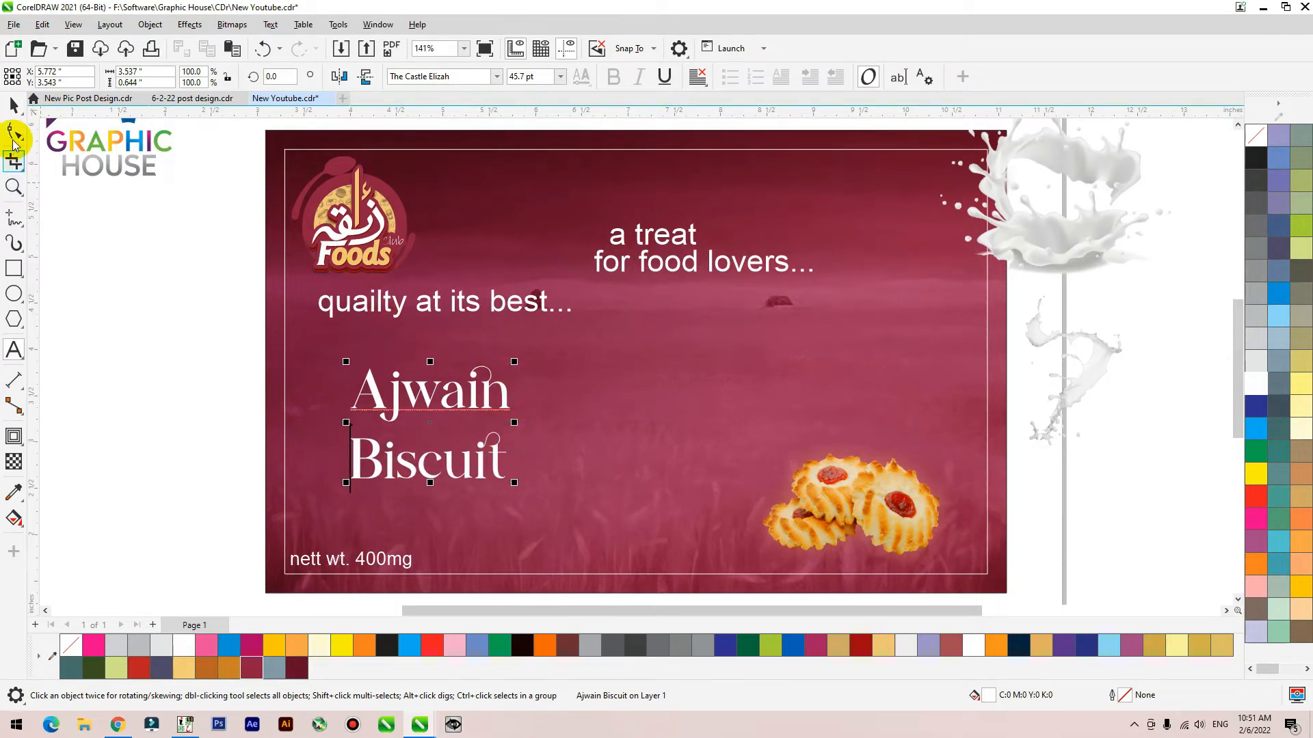
# Set the "quailty at its best..." text's font to Gotham (Book, Normal).
pyautogui.click(523, 301)
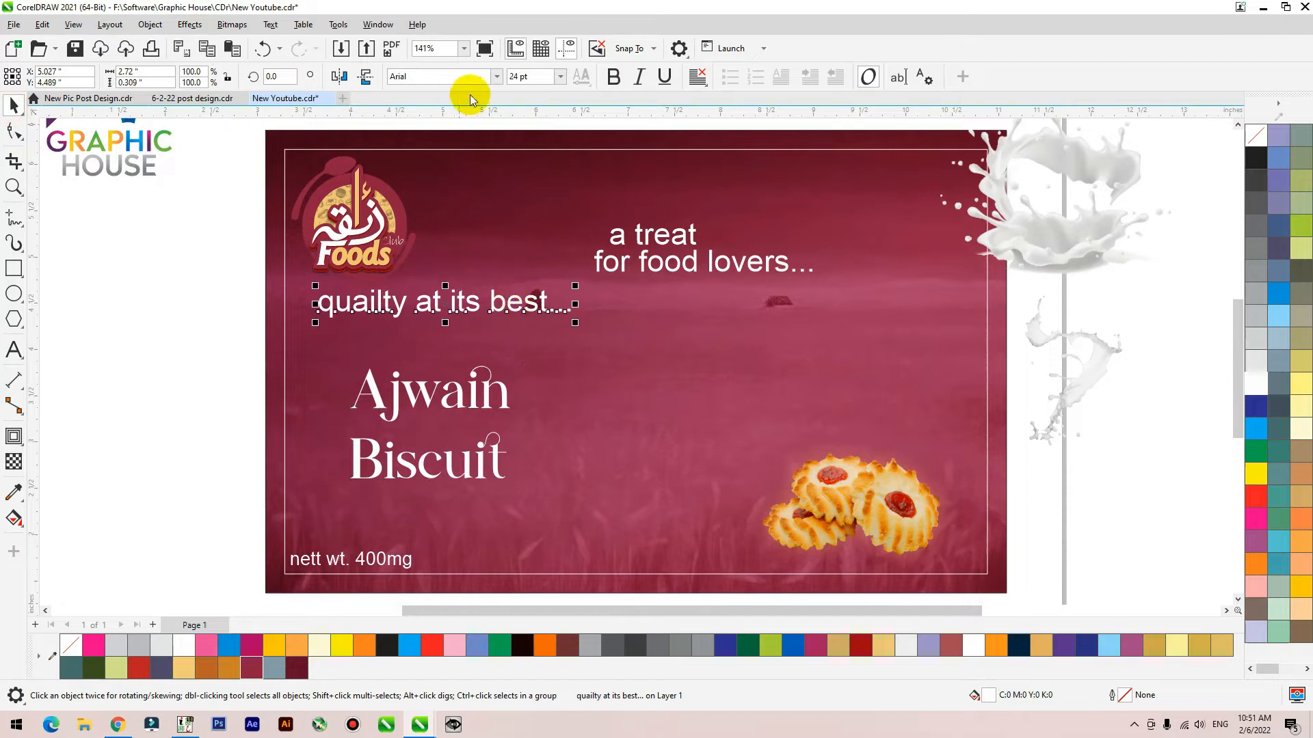
pyautogui.click(498, 80)
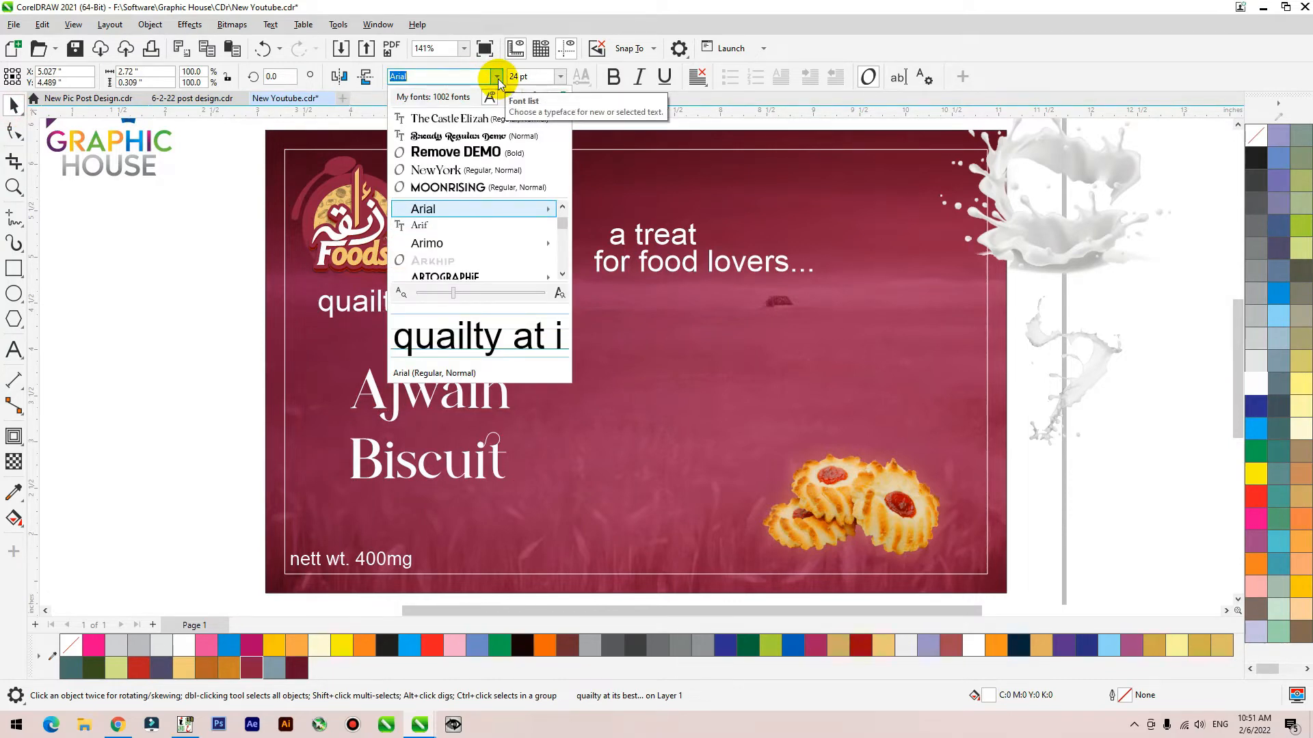
pyautogui.click(457, 77)
pyautogui.write('go')
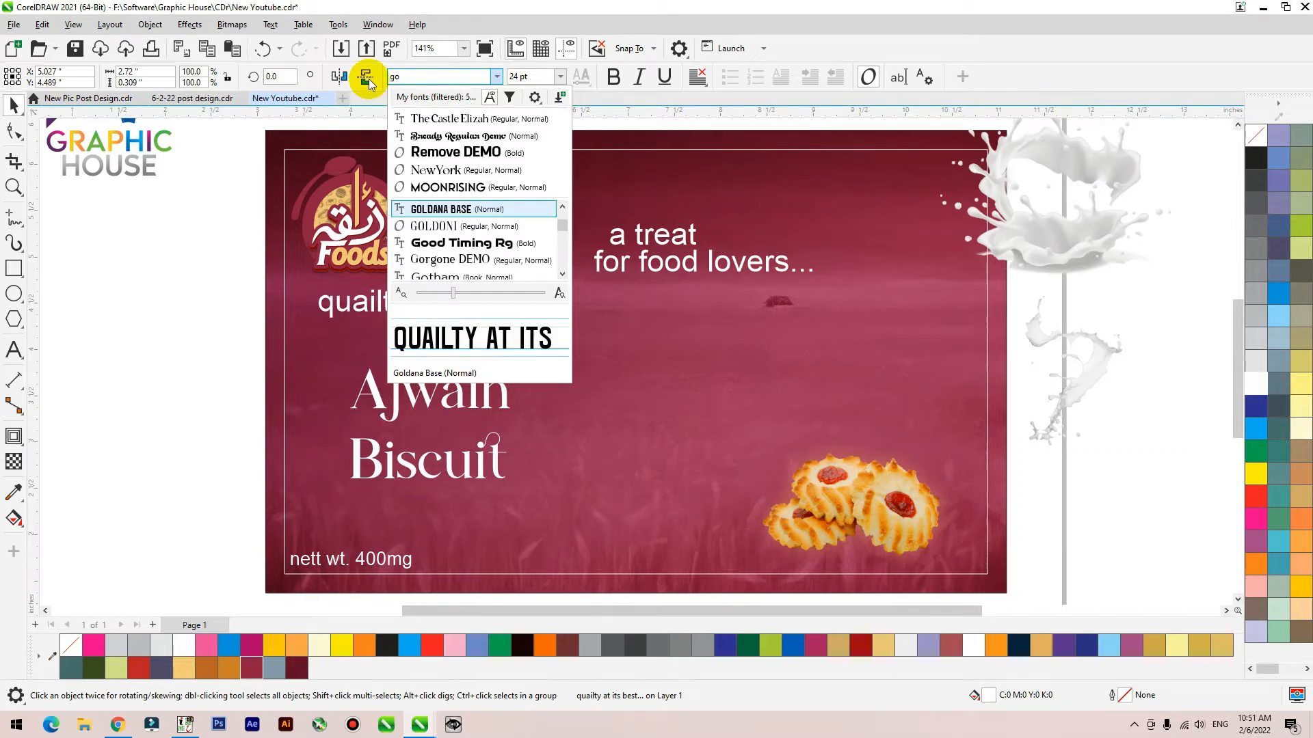
pyautogui.scroll(-1, 470, 234)
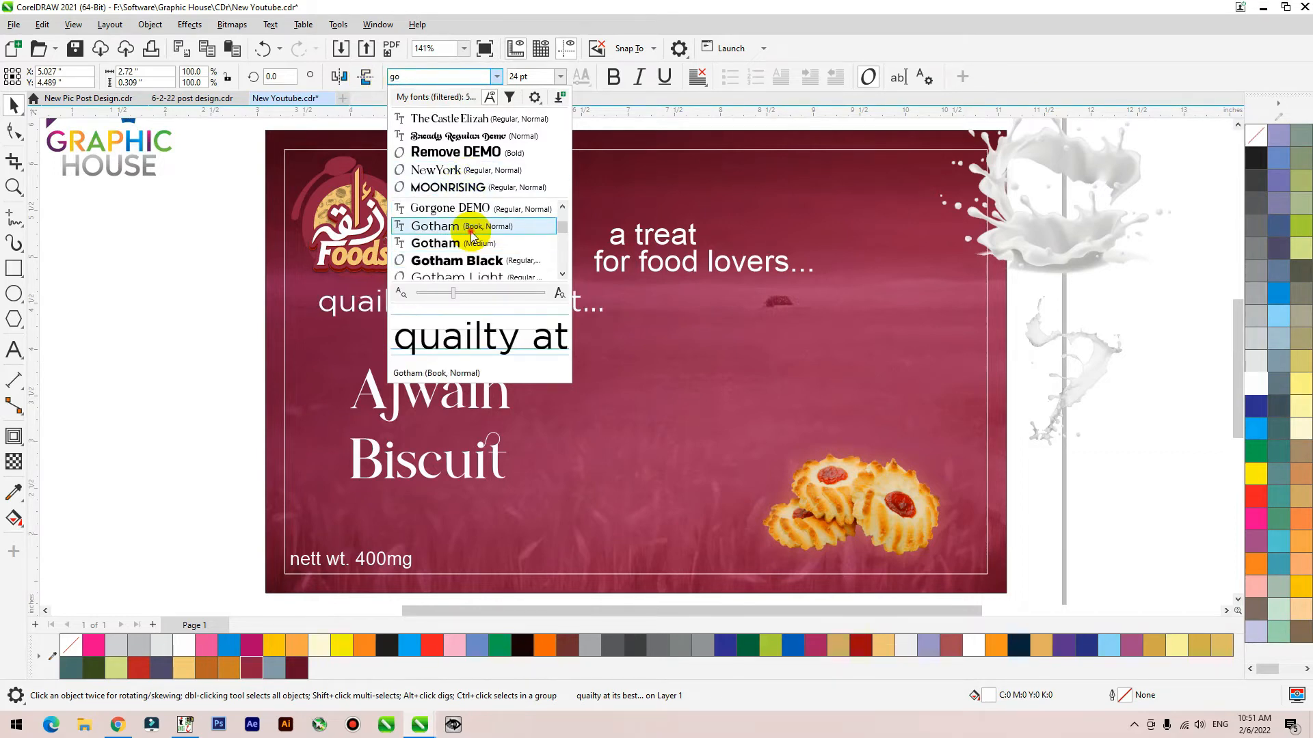
pyautogui.click(472, 231)
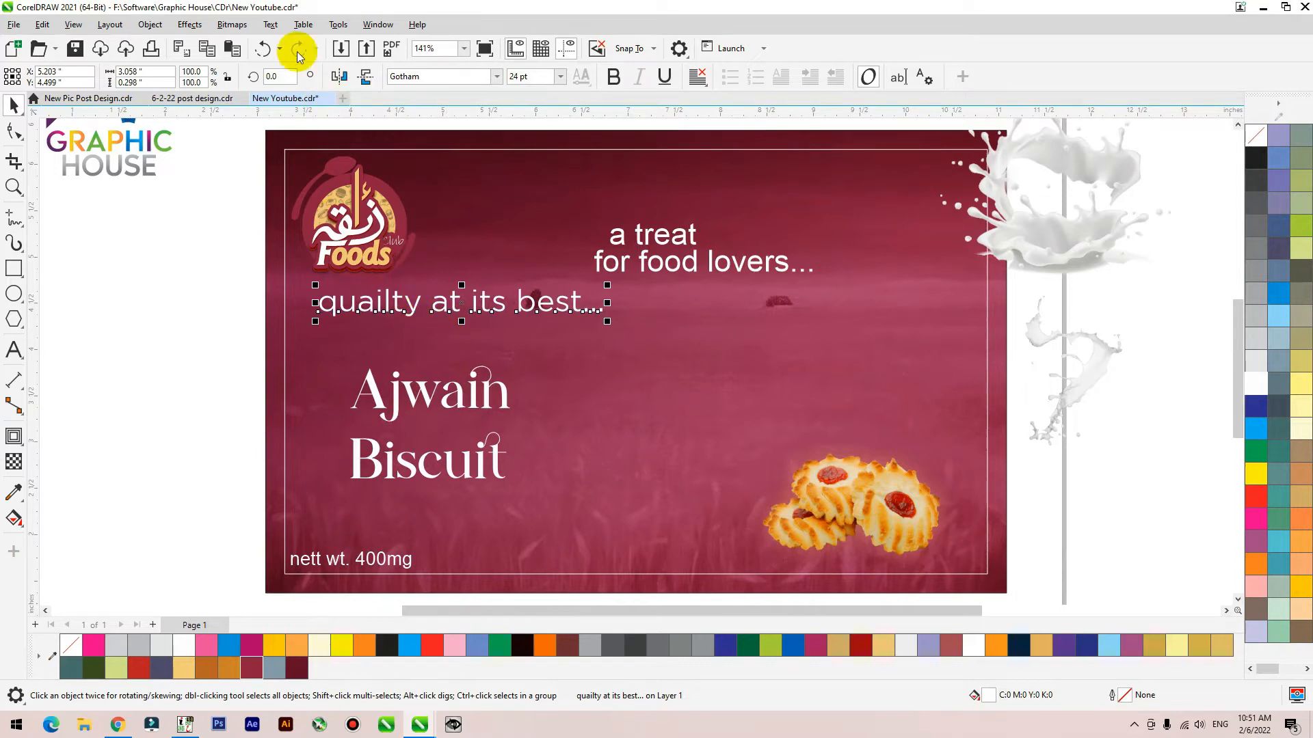
# Change the "quailty at its best..." text to Title Case and scale it down below the logo.
pyautogui.click(271, 24)
pyautogui.click(331, 408)
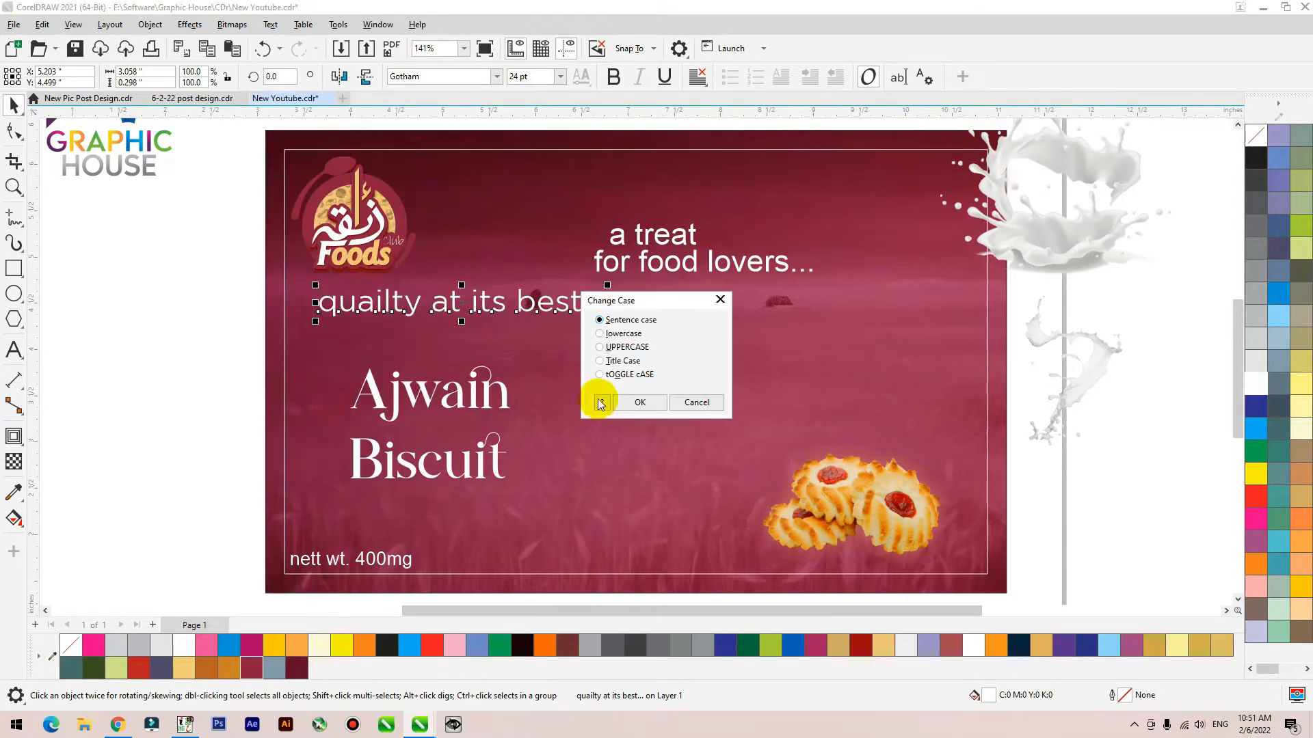
pyautogui.click(599, 360)
pyautogui.click(632, 403)
pyautogui.moveTo(620, 286); pyautogui.dragTo(463, 303)
# Break the product title into separate "Ajwain" and "Biscuit" texts and enlarge both words to about 69 pt.
pyautogui.click(419, 437)
pyautogui.click(173, 380)
pyautogui.press('F2')
pyautogui.moveTo(155, 291); pyautogui.dragTo(827, 601)
pyautogui.moveTo(574, 366); pyautogui.dragTo(648, 366)
pyautogui.moveTo(727, 209); pyautogui.dragTo(781, 172)
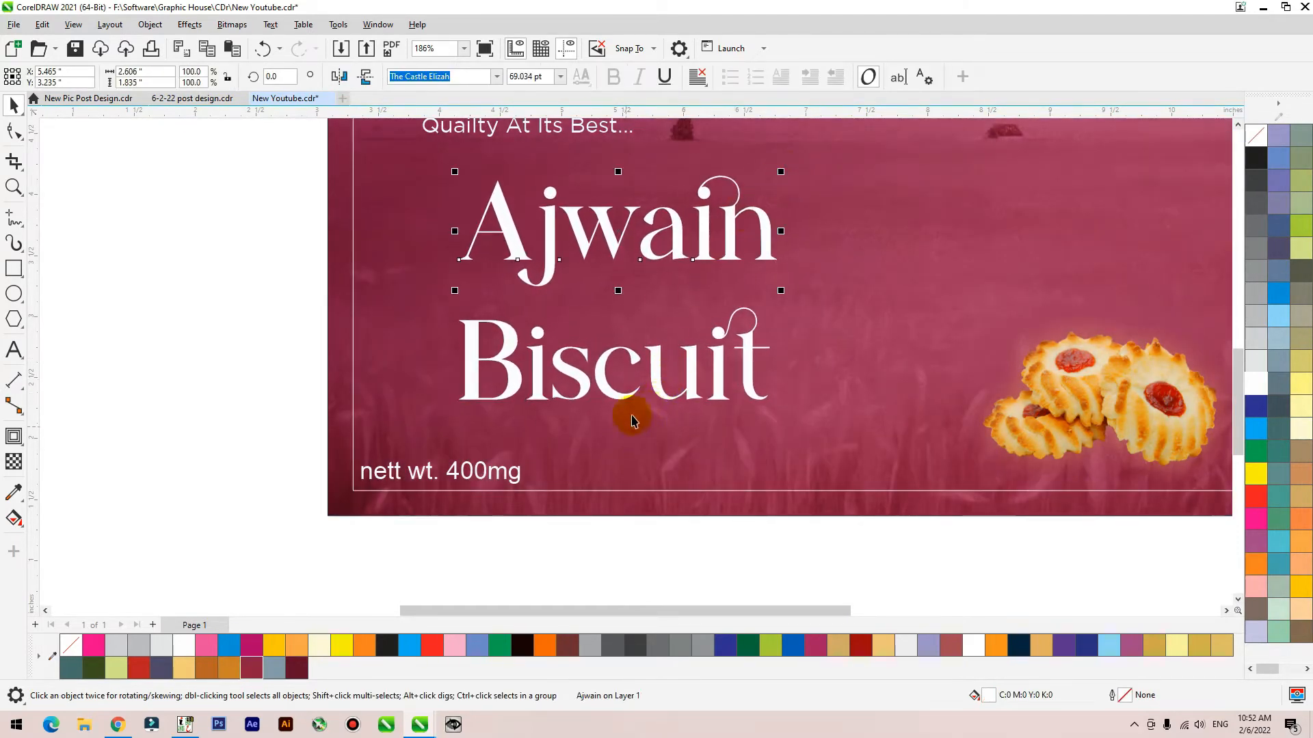
# Move "Biscuit" up and to the right so the two title words sit in a tight, staggered arrangement.
pyautogui.moveTo(617, 399); pyautogui.dragTo(721, 349)
pyautogui.moveTo(678, 243); pyautogui.dragTo(650, 258)
pyautogui.scroll(-2, 494, 368)
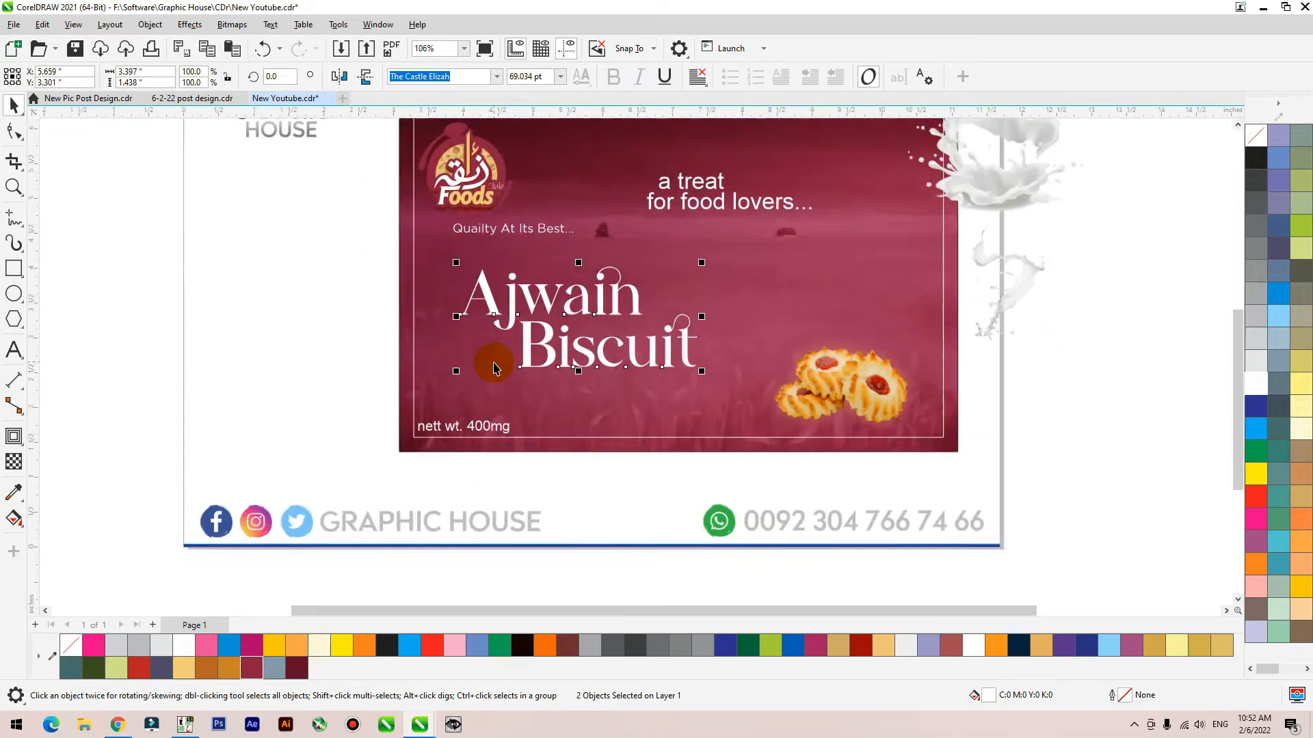
# Enlarge the biscuit image to about 3.55 by 2.29 inches and position it in the card's lower-right area.
pyautogui.scroll(-1, 494, 364)
pyautogui.press('F2')
pyautogui.moveTo(360, 187); pyautogui.dragTo(929, 448)
pyautogui.moveTo(765, 421); pyautogui.dragTo(899, 321)
pyautogui.moveTo(778, 413); pyautogui.dragTo(782, 417)
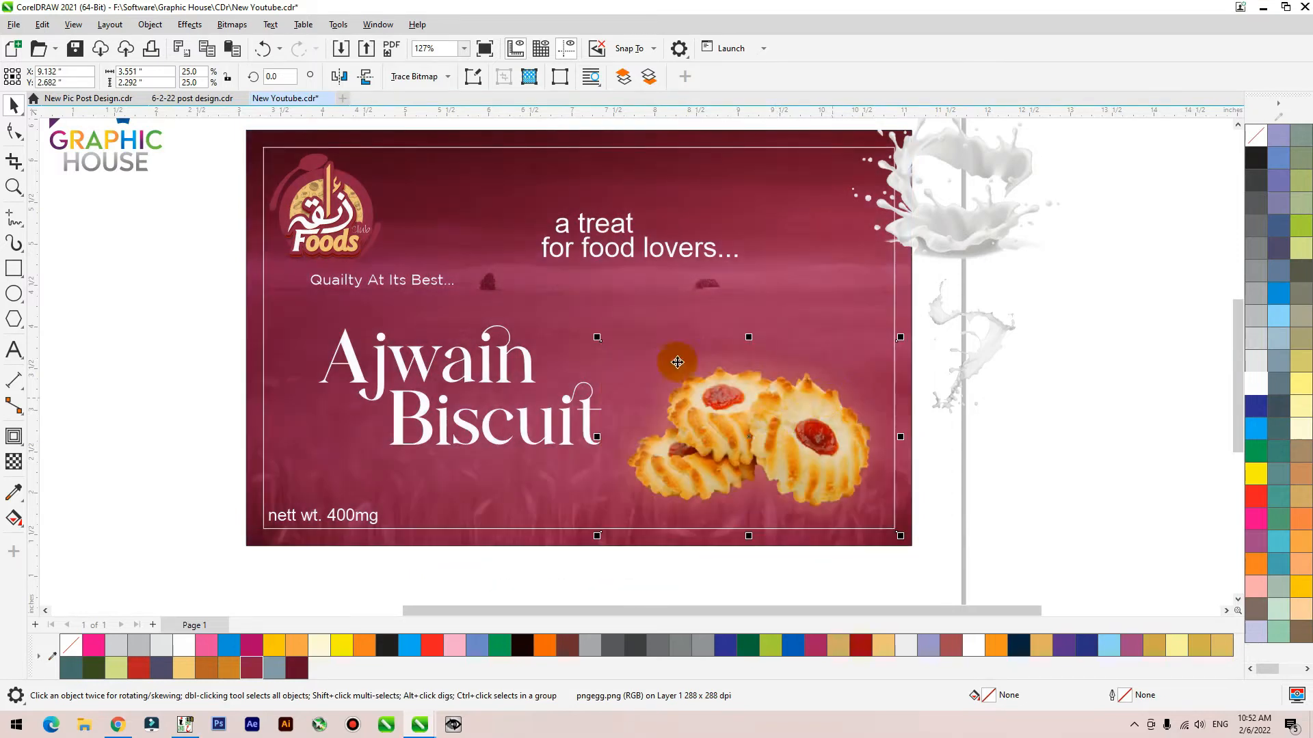
# Try a perspective drop shadow from the base of the biscuit image and clear it.
pyautogui.click(23, 451)
pyautogui.click(50, 432)
pyautogui.moveTo(749, 534); pyautogui.dragTo(755, 391)
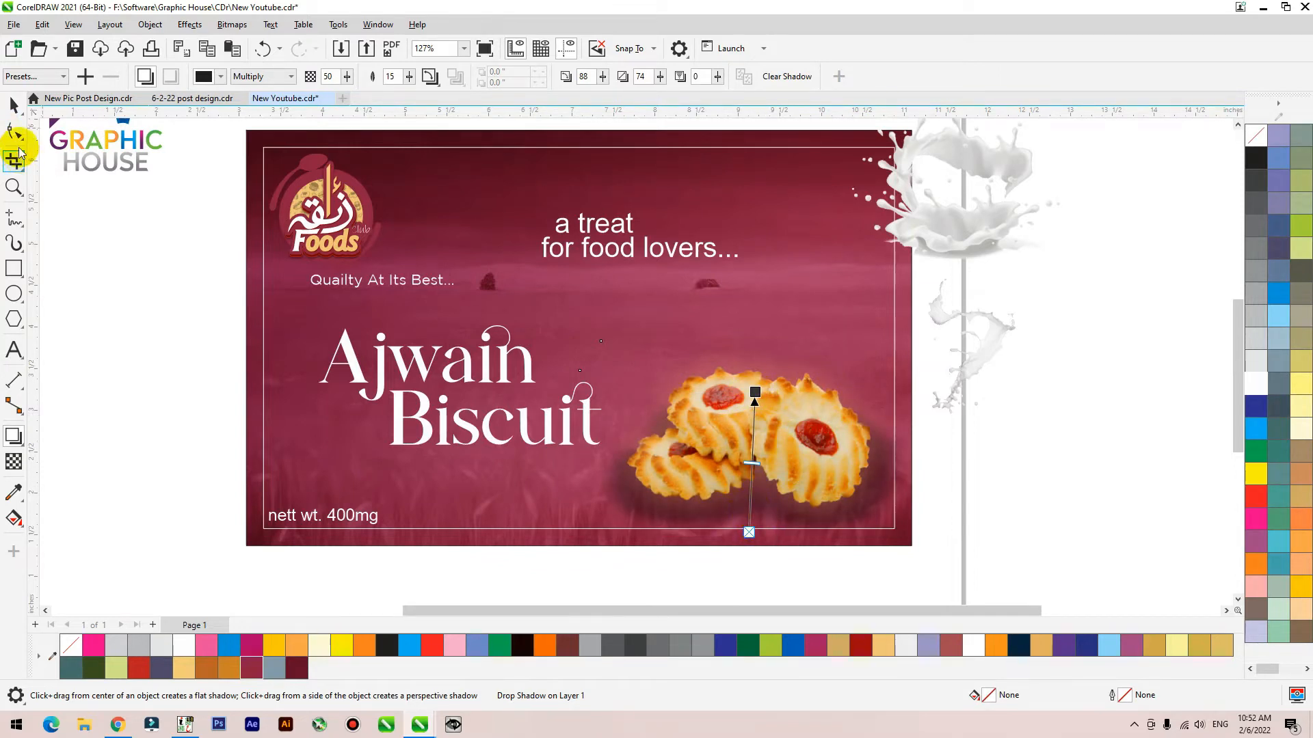
pyautogui.click(786, 76)
# Duplicate the biscuit image over the title and darken the copy with brightness -95, contrast -96 and intensity -98.
pyautogui.click(14, 105)
pyautogui.moveTo(759, 444); pyautogui.dragTo(570, 354)
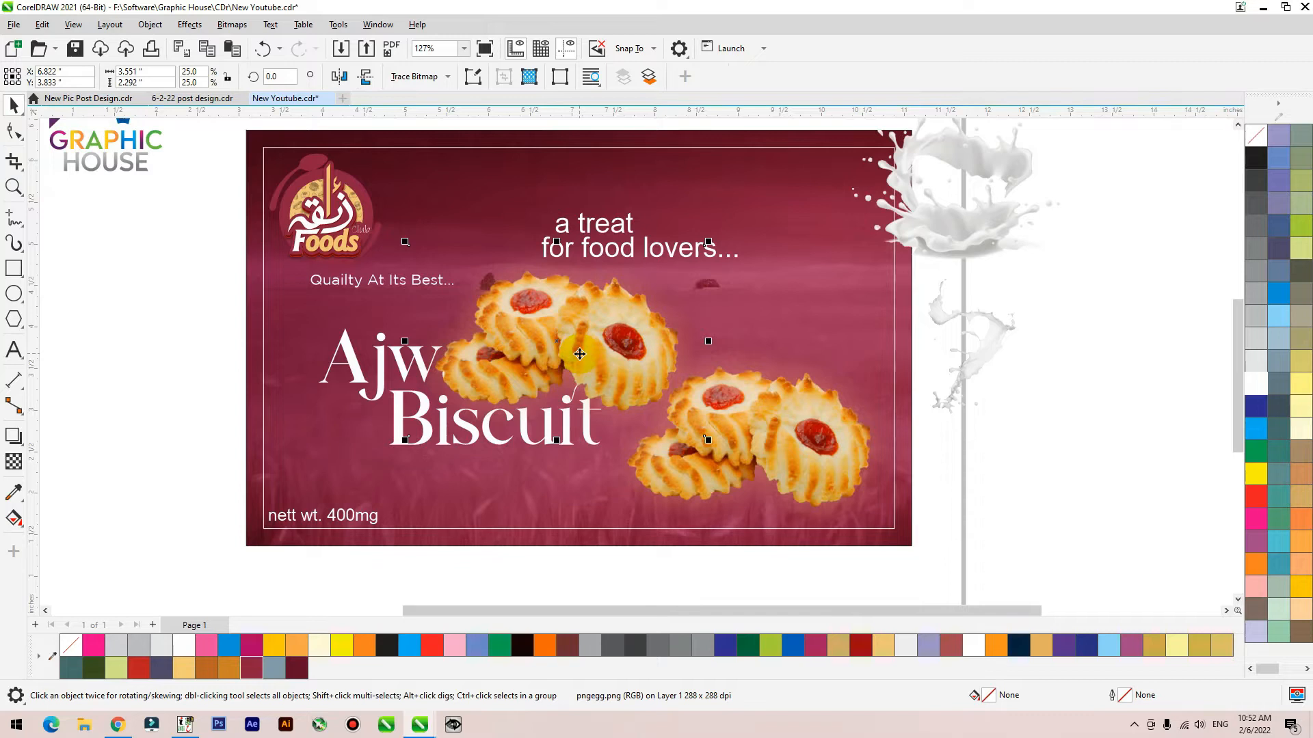
pyautogui.hotkey('ctrl', 'b')
pyautogui.moveTo(638, 287); pyautogui.dragTo(659, 99)
pyautogui.click(620, 148)
pyautogui.click(619, 127)
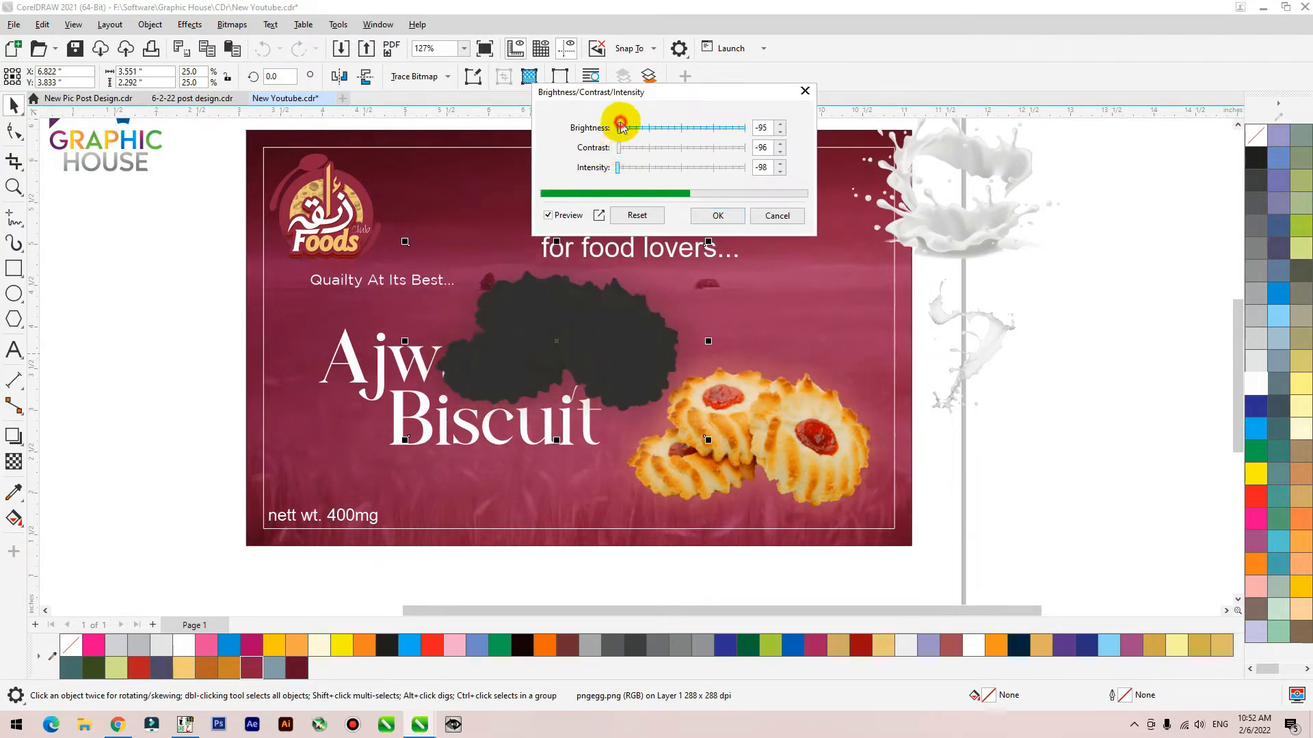
pyautogui.click(715, 217)
# Shift the blackened biscuit copy down and apply a Gaussian Blur with a 25.1-pixel radius to it.
pyautogui.moveTo(592, 312); pyautogui.dragTo(577, 430)
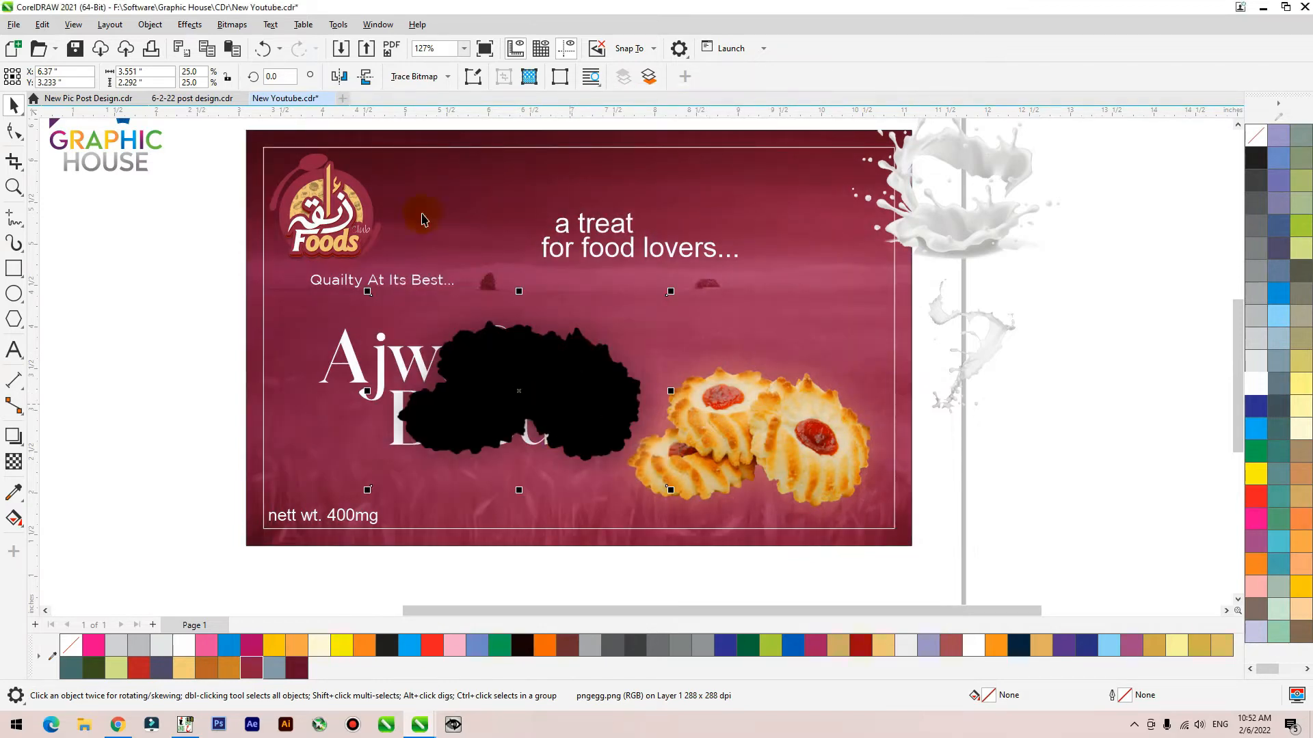
pyautogui.click(189, 25)
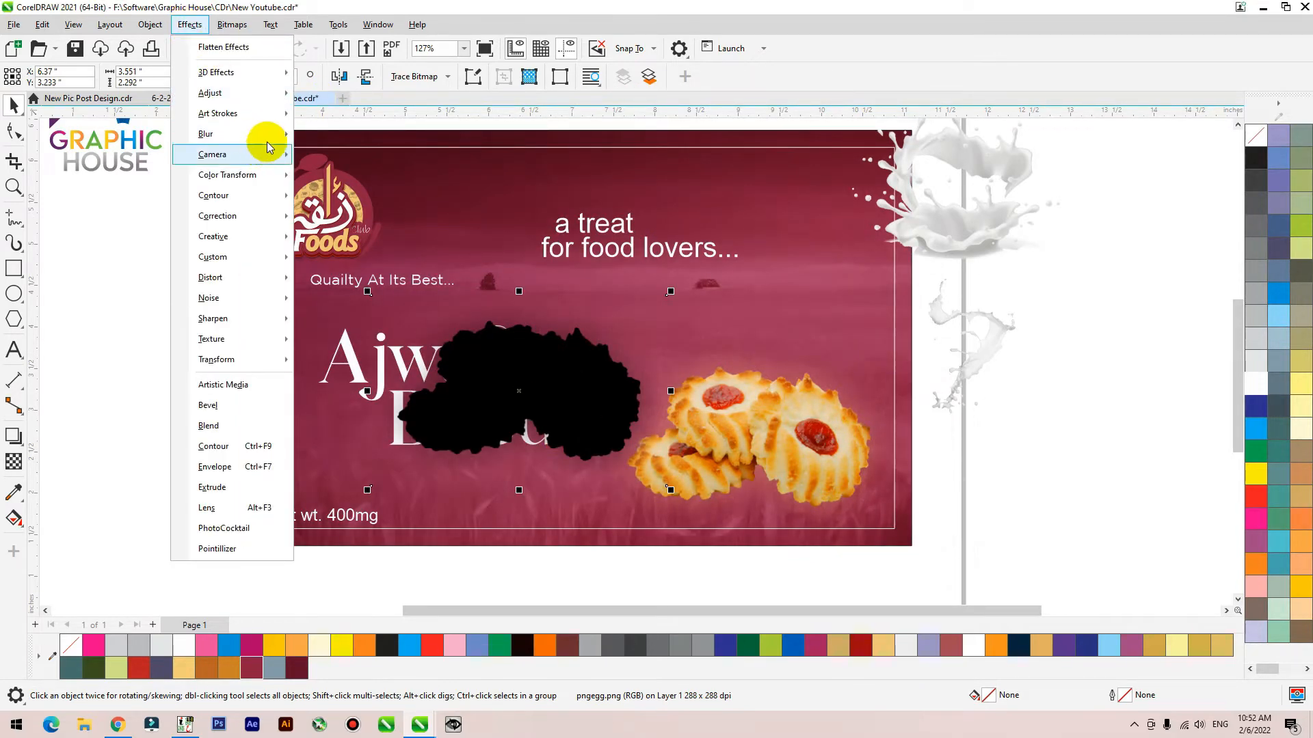
pyautogui.moveTo(290, 133)
pyautogui.click(338, 169)
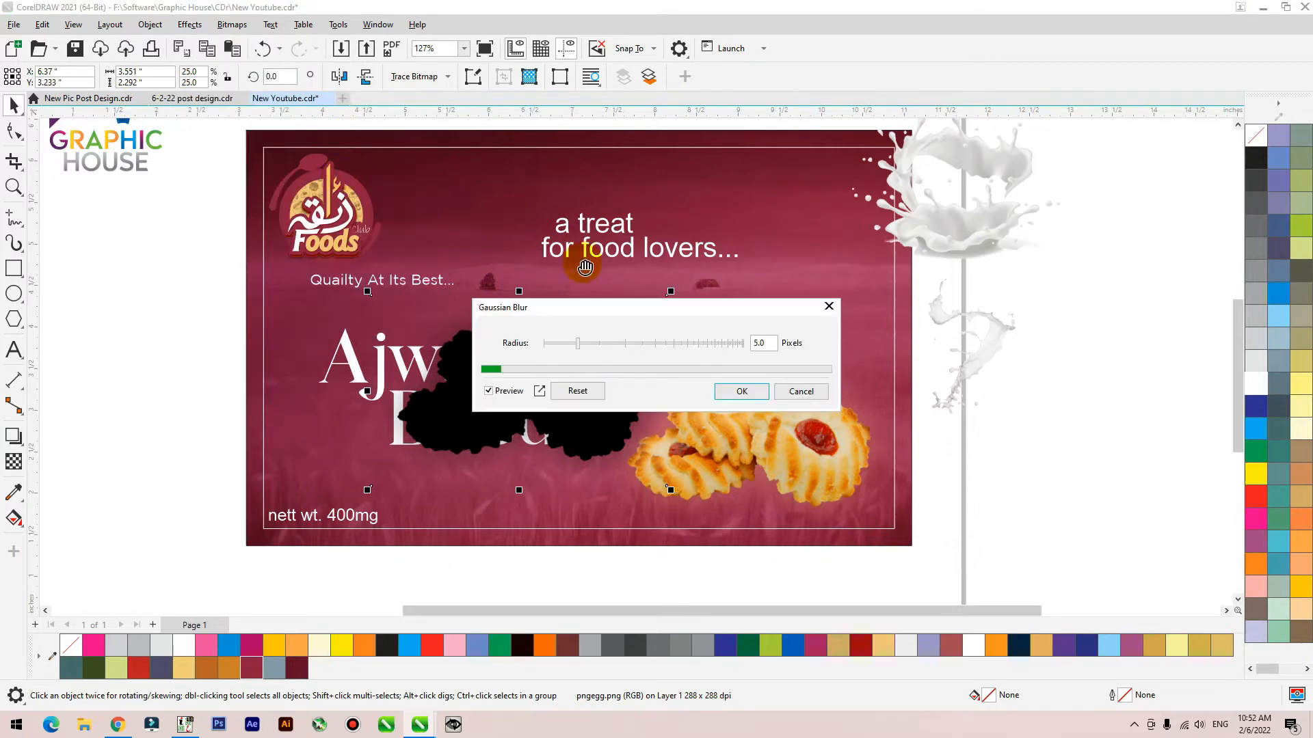
pyautogui.moveTo(610, 306); pyautogui.dragTo(601, 195)
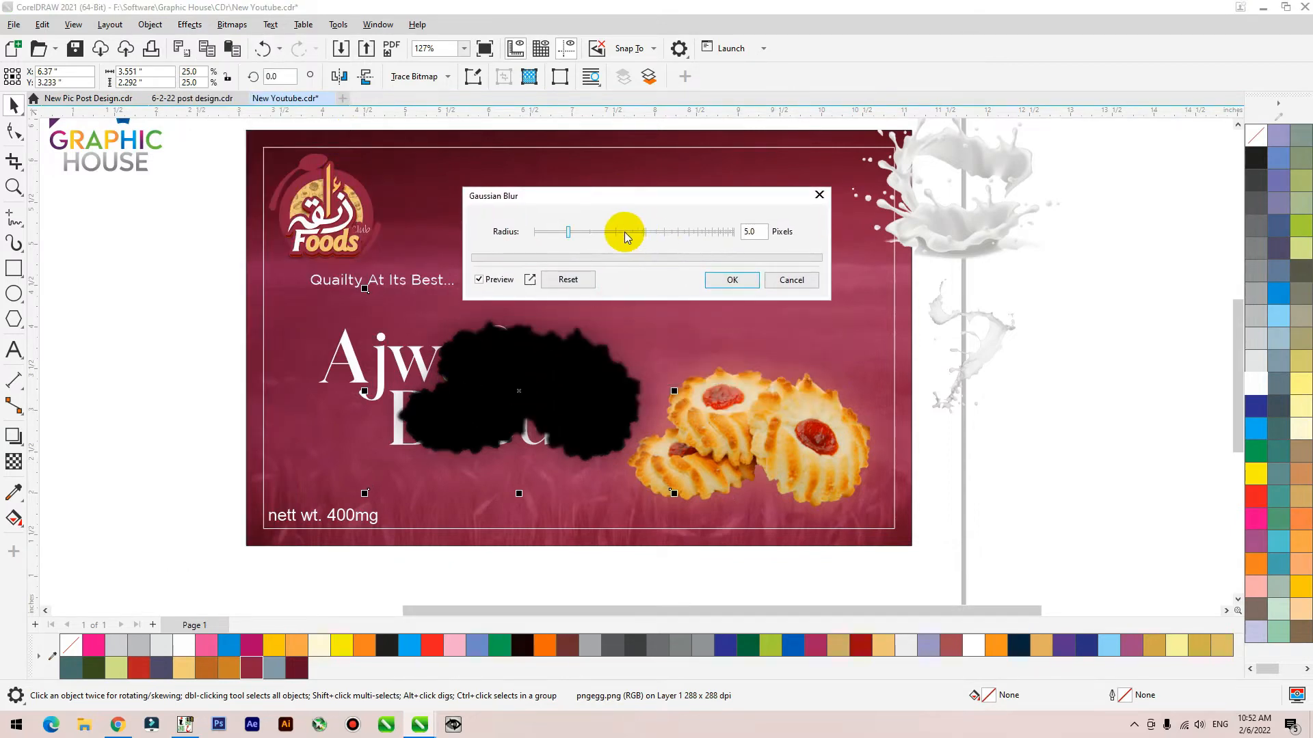
pyautogui.moveTo(621, 239)
pyautogui.mouseDown()
pyautogui.moveTo(675, 238)
pyautogui.moveTo(623, 237)
pyautogui.mouseUp()
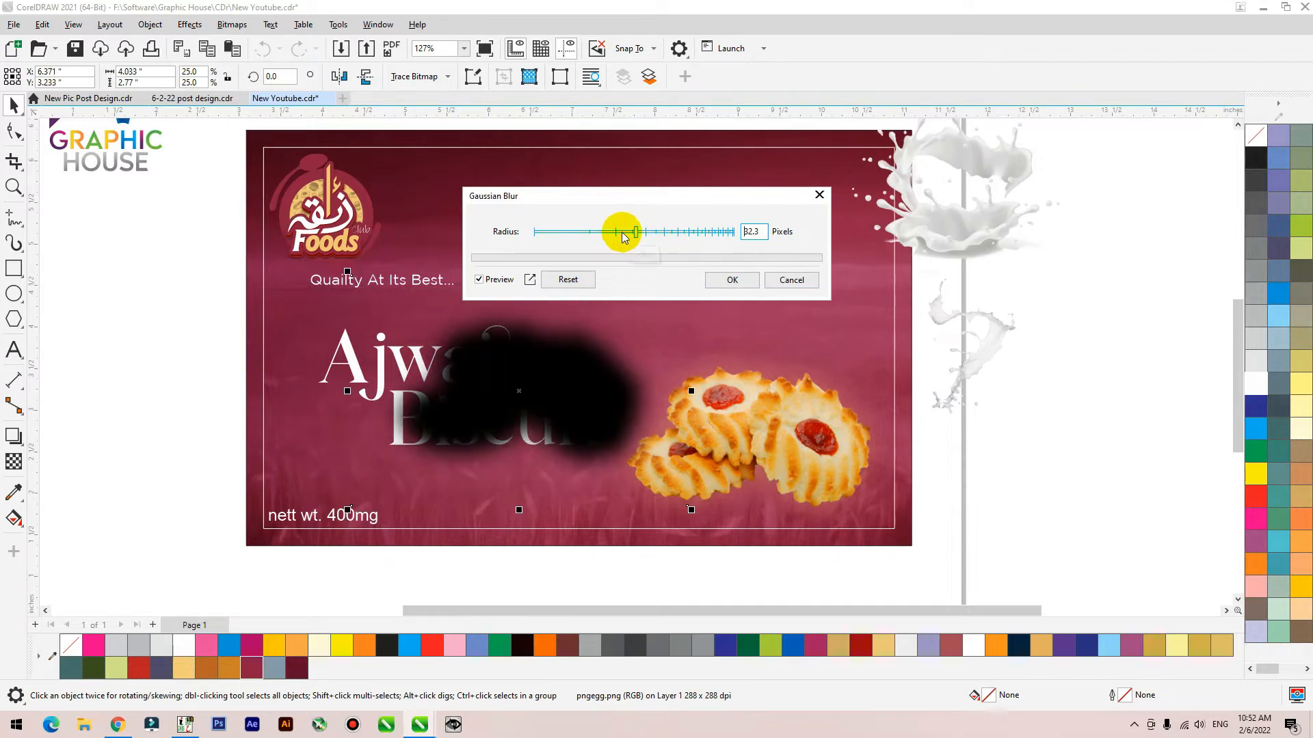
pyautogui.click(625, 233)
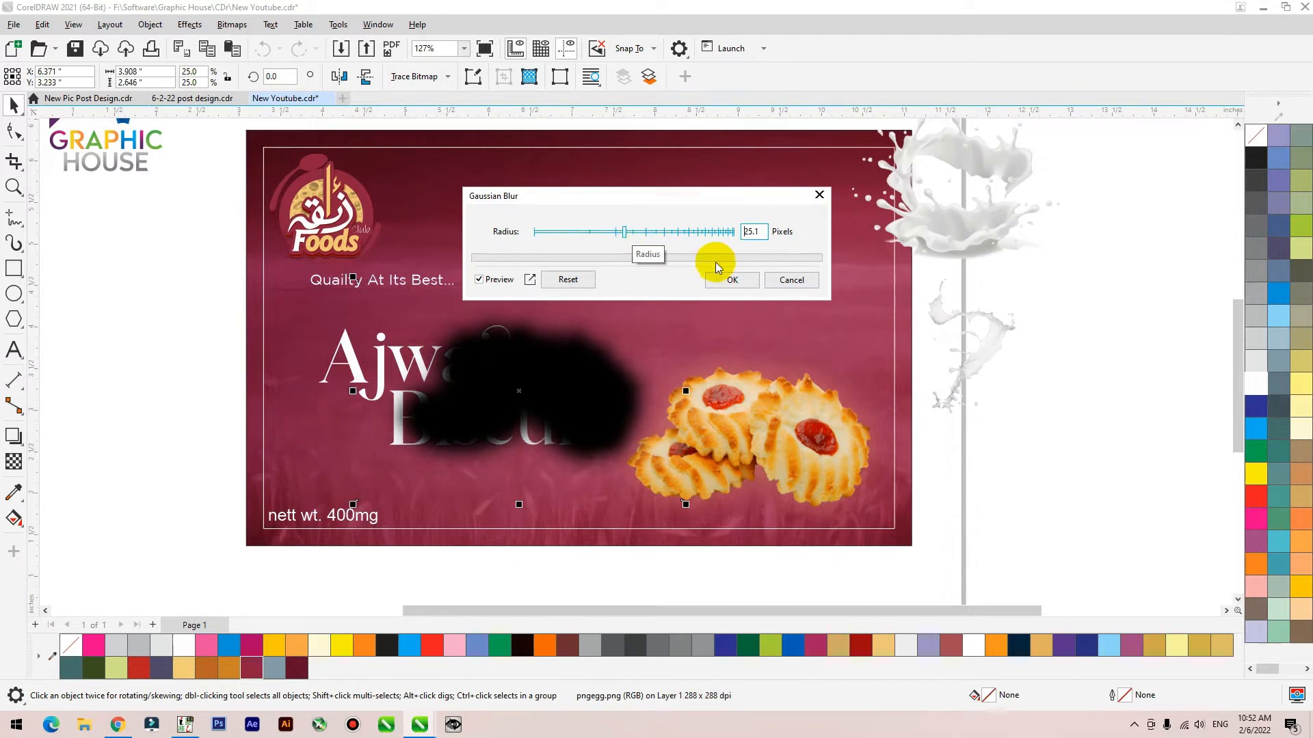
pyautogui.click(730, 281)
# Move the blurred black copy onto the original biscuits and send it one level behind them as a shadow.
pyautogui.scroll(1, 585, 419)
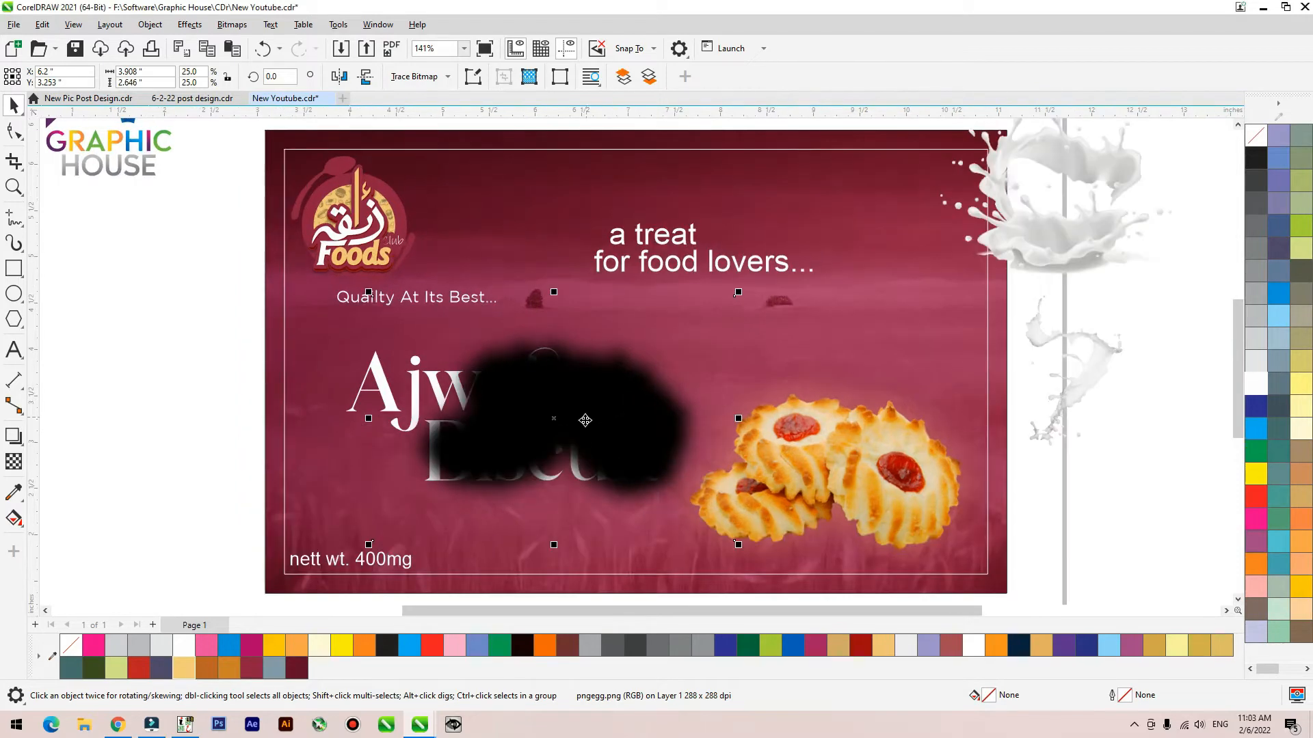
pyautogui.moveTo(620, 425); pyautogui.dragTo(869, 480)
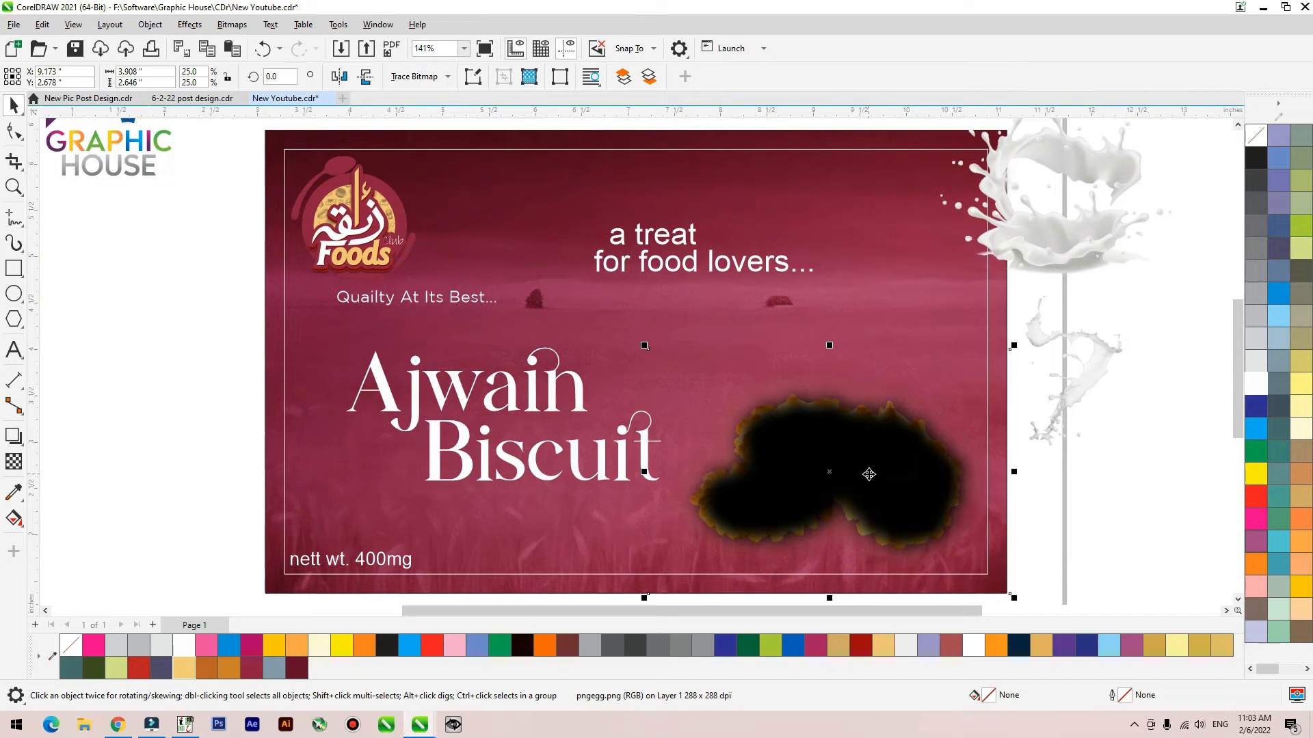
pyautogui.hotkey('ctrl', 'pagedown')
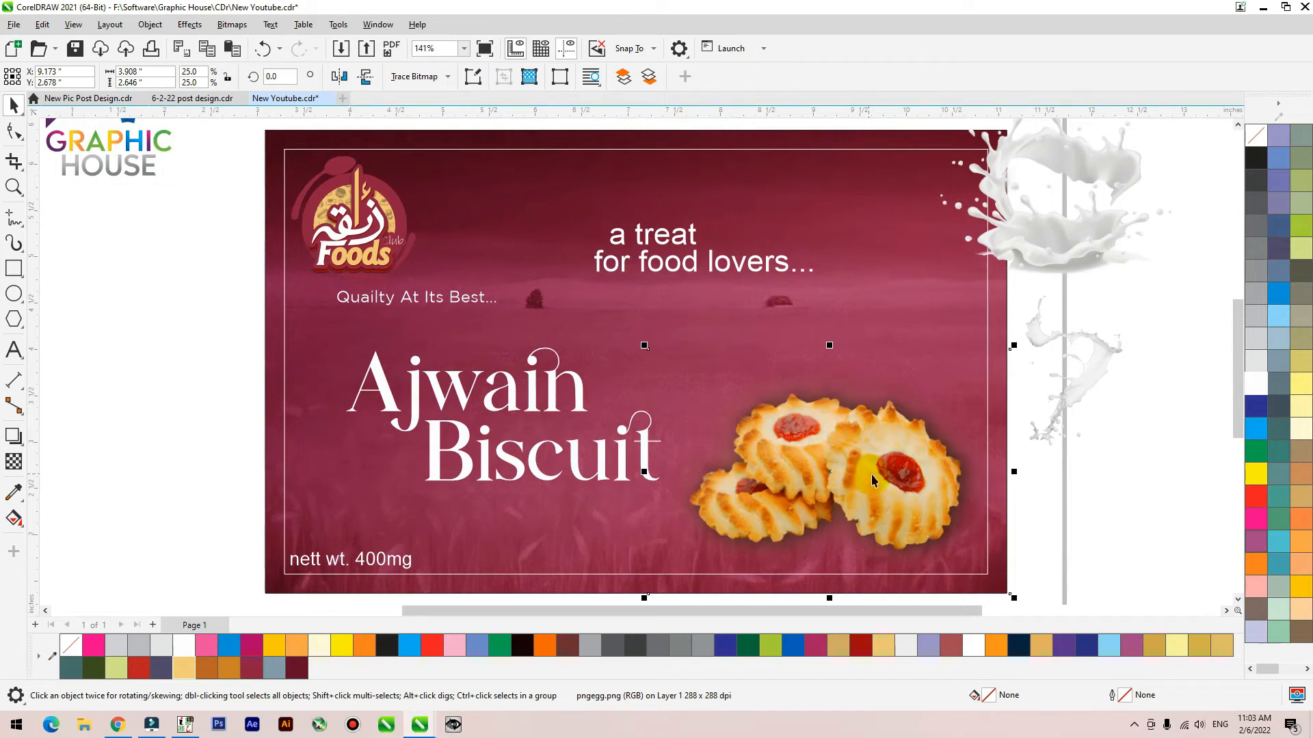
# Shrink the blurred shadow slightly and set the biscuits back over it so only a soft edge shows beneath them.
pyautogui.moveTo(879, 467); pyautogui.dragTo(799, 350)
pyautogui.click(1002, 438)
pyautogui.click(905, 544)
pyautogui.moveTo(1013, 347); pyautogui.dragTo(1002, 361)
pyautogui.moveTo(799, 324); pyautogui.dragTo(861, 451)
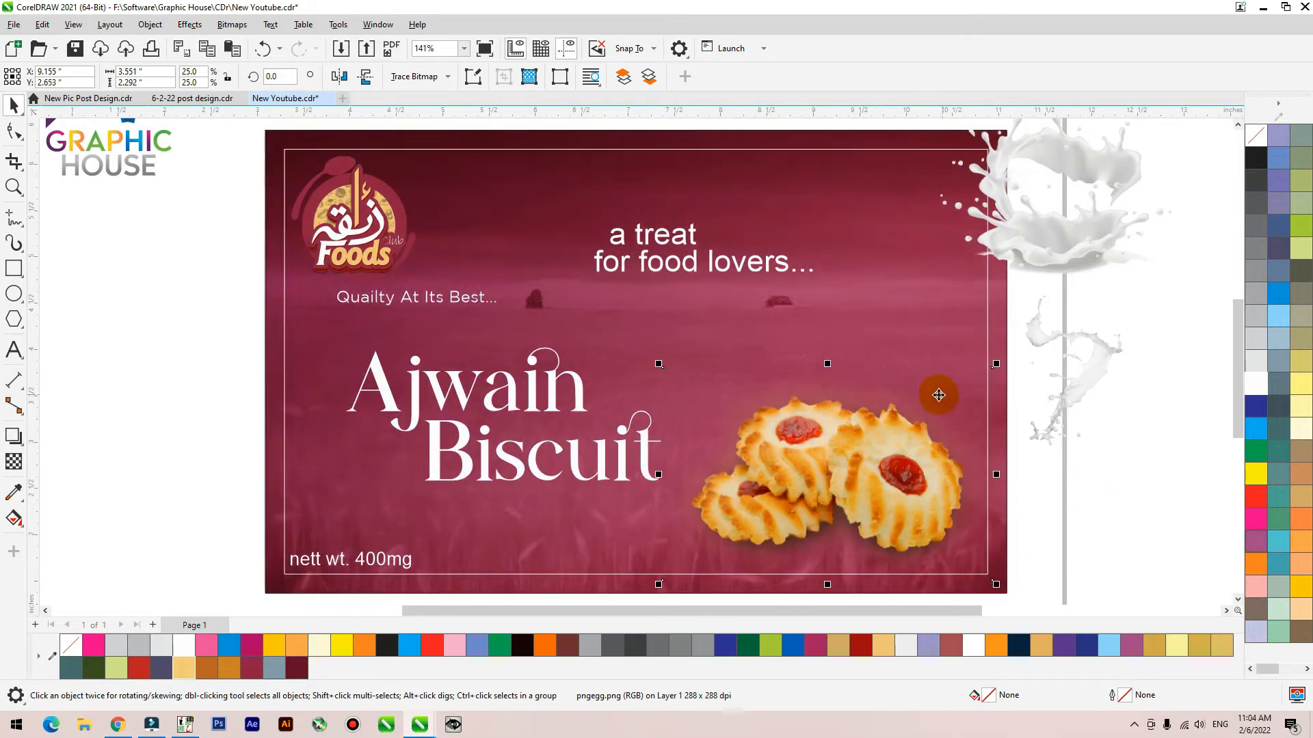
# Move the small milk splash farther away from the card and shift the biscuits together with their shadow slightly upward.
pyautogui.scroll(-1, 938, 395)
pyautogui.click(1059, 352)
pyautogui.moveTo(1085, 369); pyautogui.dragTo(1170, 345)
pyautogui.moveTo(1081, 573); pyautogui.dragTo(669, 341)
pyautogui.moveTo(865, 440); pyautogui.dragTo(871, 431)
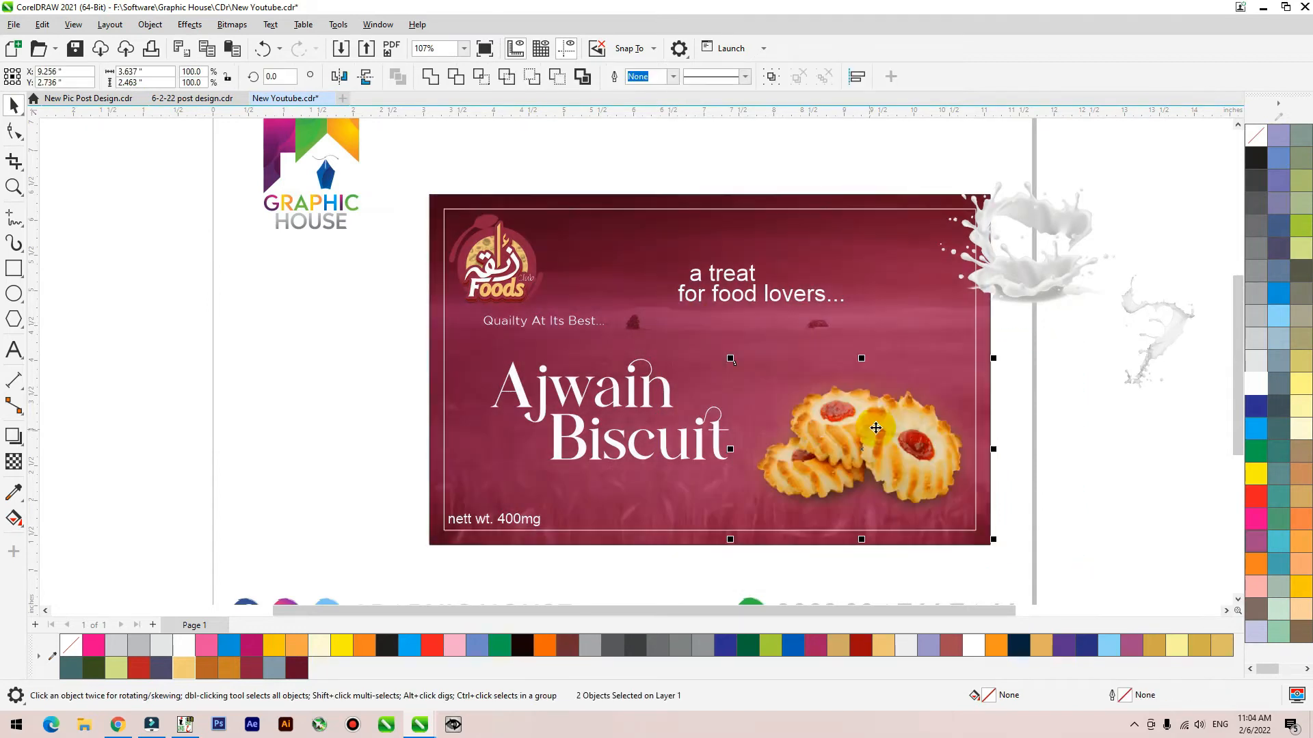
# Move the crown-shaped milk splash off the card and enlarge the other splash to about 2.65 by 3.70 inches above the biscuits.
pyautogui.moveTo(1035, 278); pyautogui.dragTo(1130, 210)
pyautogui.moveTo(1133, 359); pyautogui.dragTo(940, 331)
pyautogui.moveTo(1014, 247); pyautogui.dragTo(1060, 183)
# Duplicate the milk splash, mirror the copy vertically, and scale it to about 1.35 by 1.88 inches at the lower-left biscuit.
pyautogui.moveTo(982, 334); pyautogui.dragTo(844, 470)
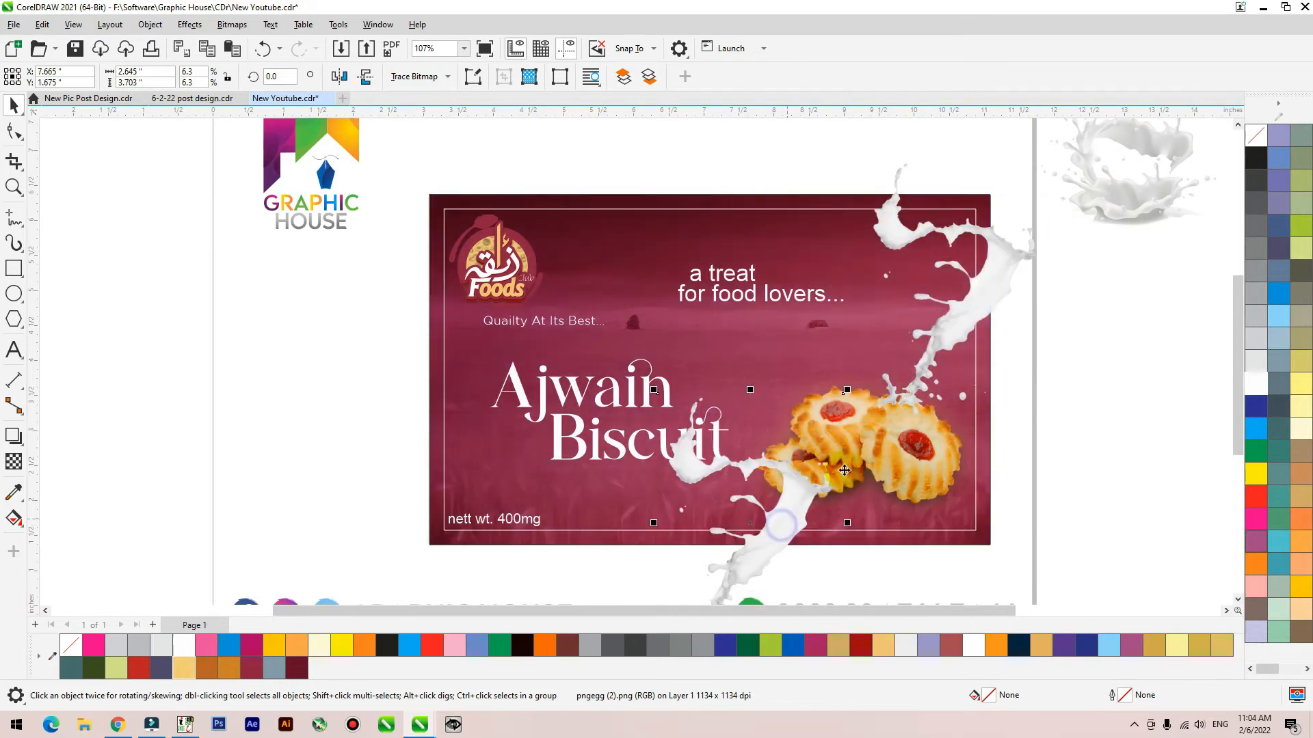
pyautogui.click(366, 76)
pyautogui.moveTo(847, 390); pyautogui.dragTo(799, 458)
pyautogui.moveTo(756, 564); pyautogui.dragTo(805, 555)
pyautogui.moveTo(802, 557); pyautogui.dragTo(804, 483)
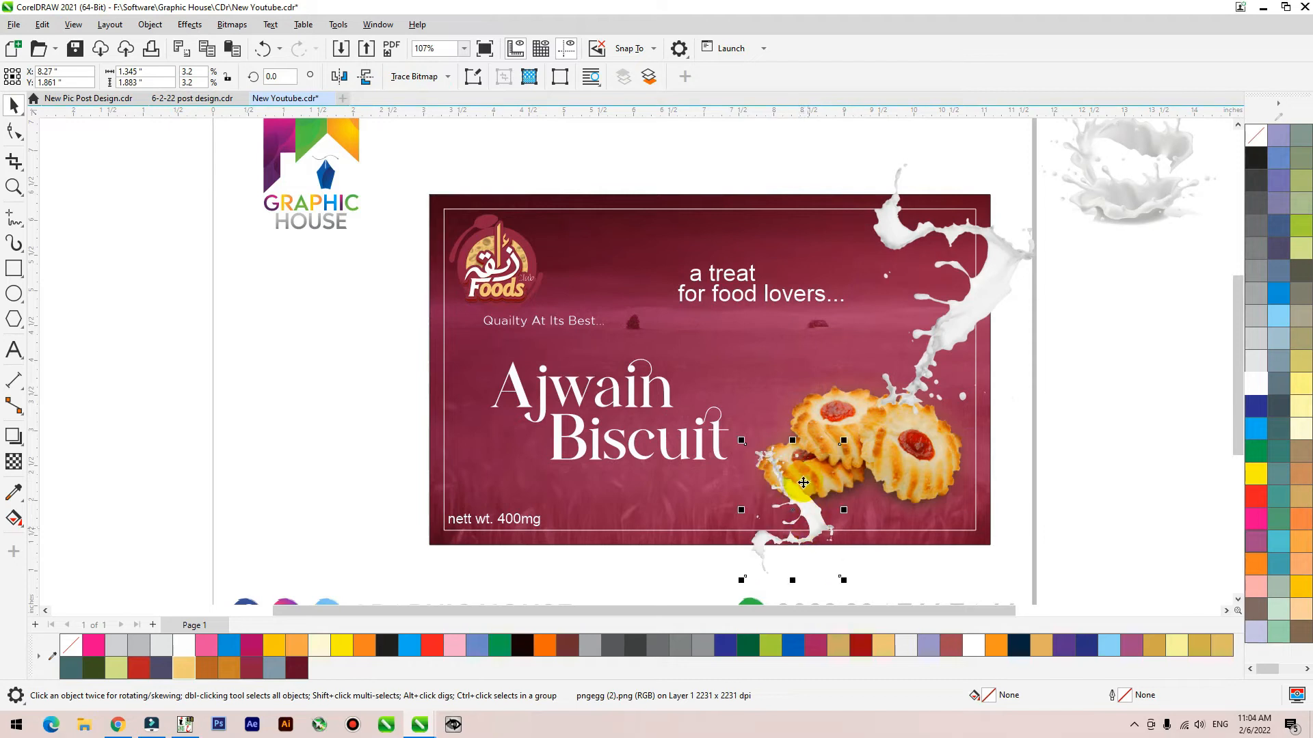
# Reposition the large milk splash over the card's upper-right edge and enlarge it slightly.
pyautogui.moveTo(1008, 284); pyautogui.dragTo(962, 272)
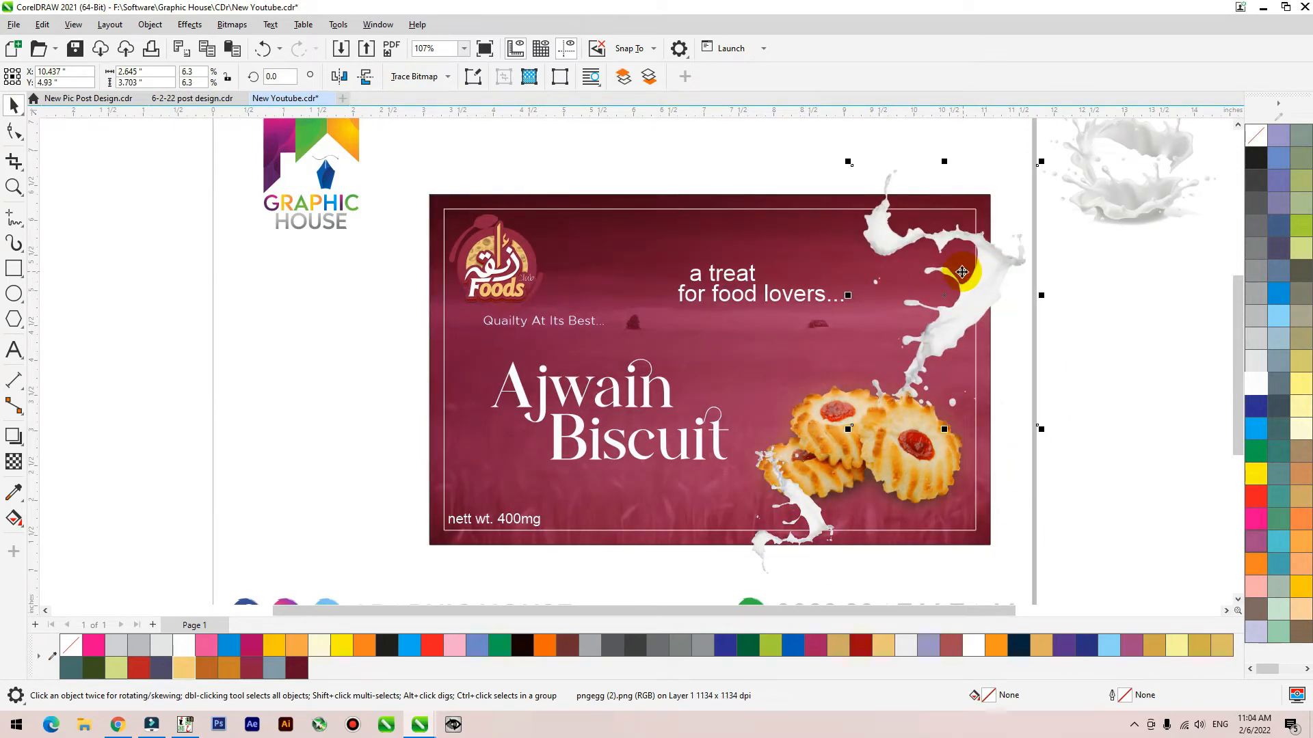
pyautogui.moveTo(979, 273)
pyautogui.mouseDown()
pyautogui.moveTo(990, 258)
pyautogui.moveTo(975, 286)
pyautogui.mouseUp()
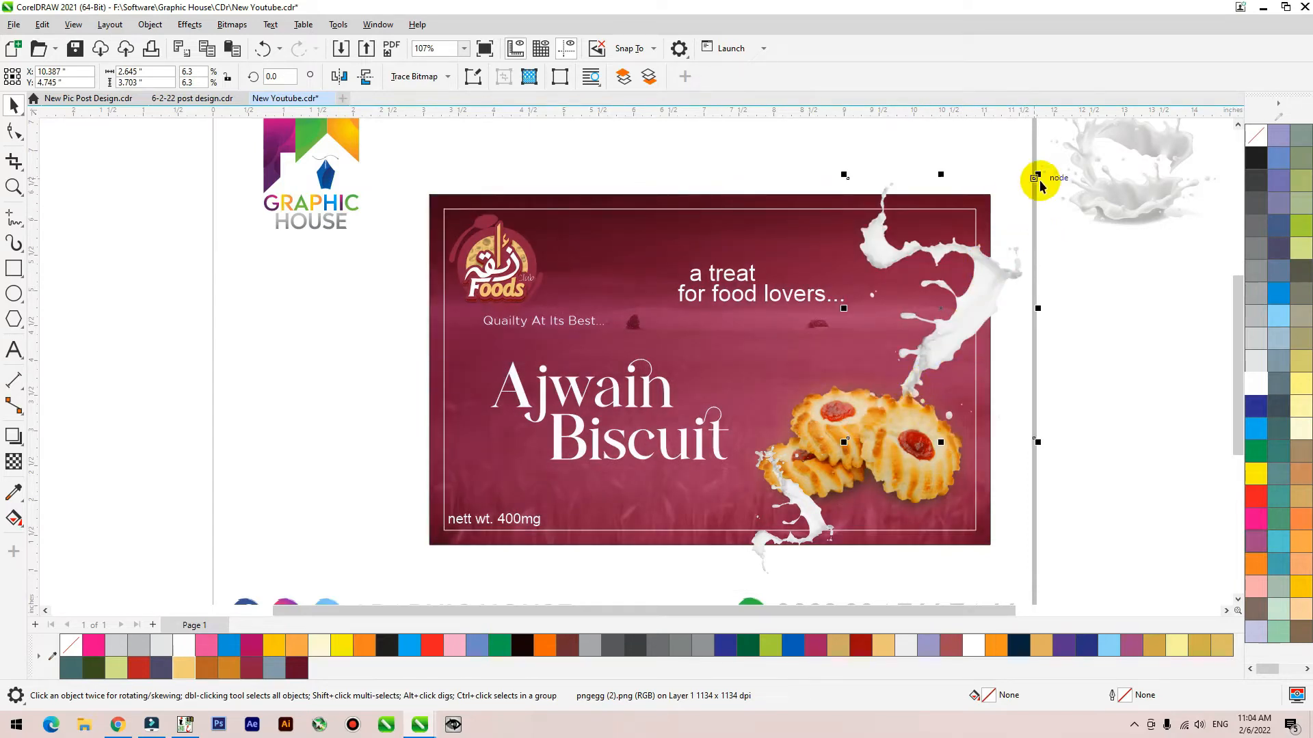
pyautogui.moveTo(1038, 176); pyautogui.dragTo(1044, 164)
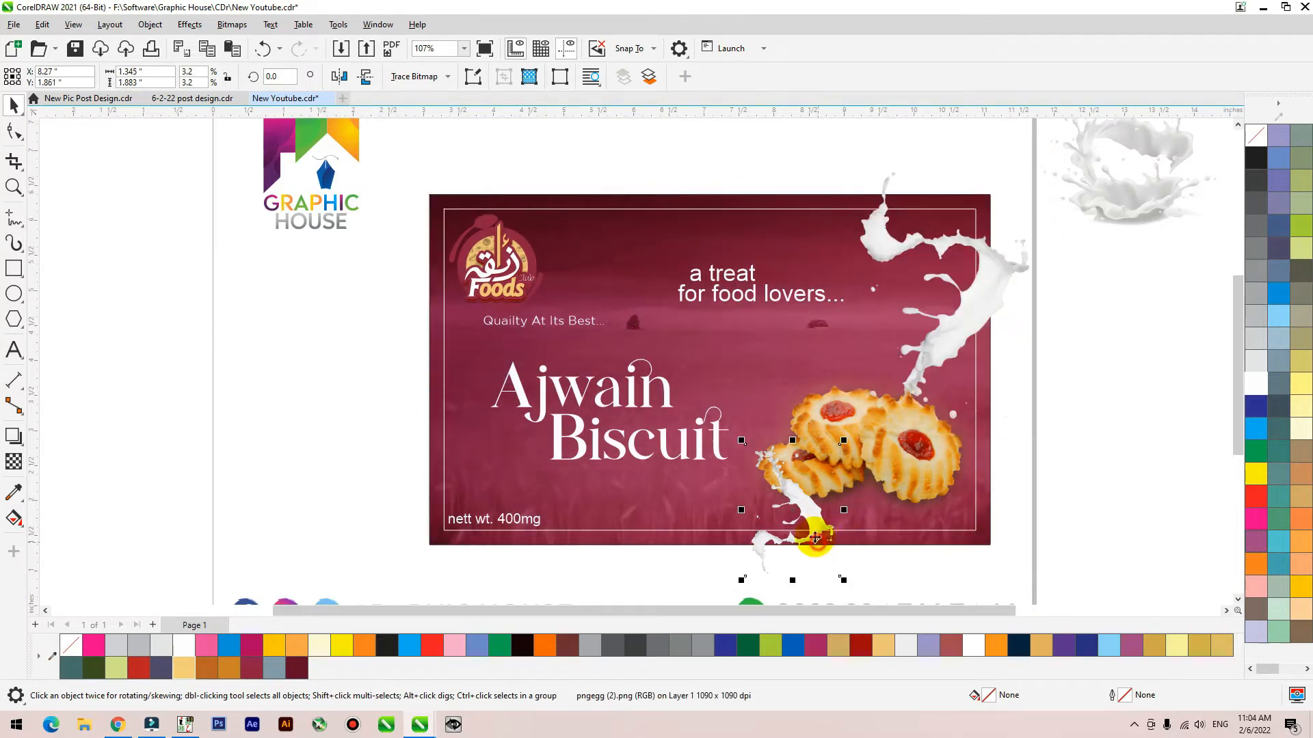
# PowerClip both milk splashes, the biscuits and their shadow inside the maroon card rectangle.
pyautogui.scroll(-2, 834, 352)
pyautogui.click(1097, 195)
pyautogui.moveTo(999, 186); pyautogui.dragTo(752, 543)
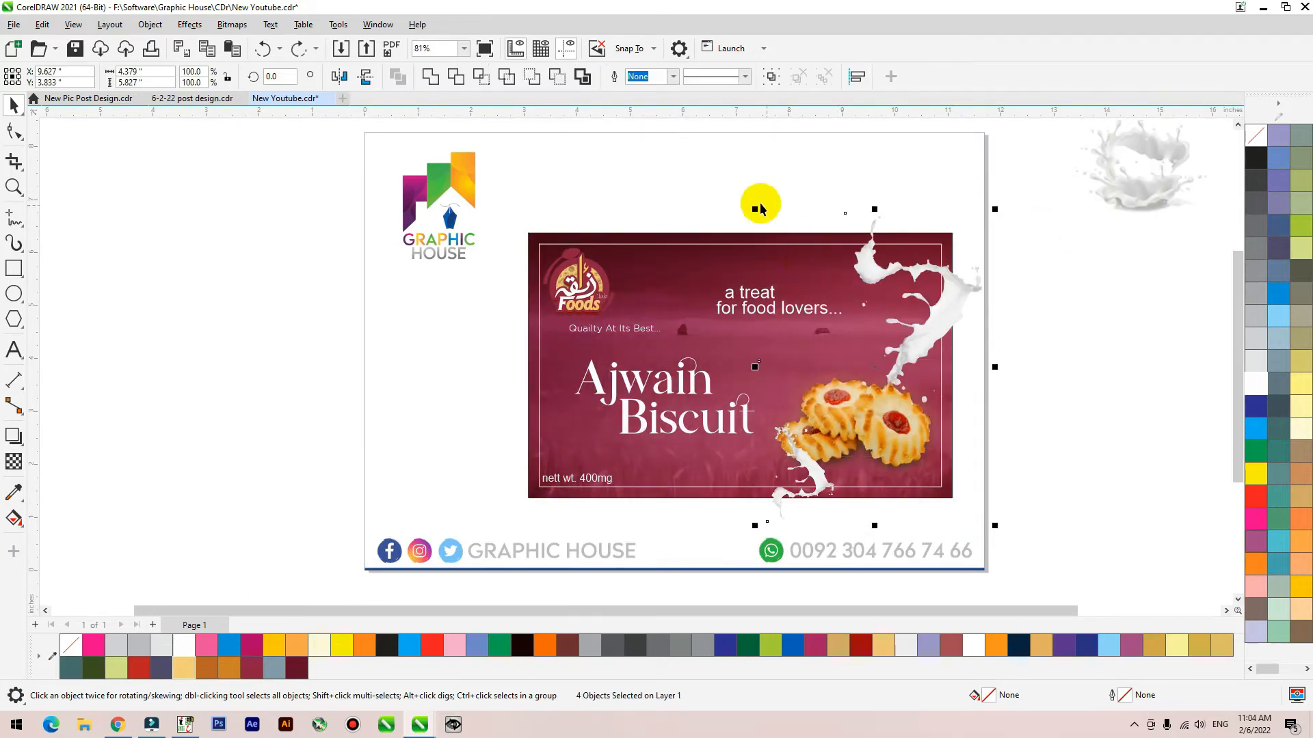
pyautogui.click(726, 231)
pyautogui.hotkey('shift', 'F2')
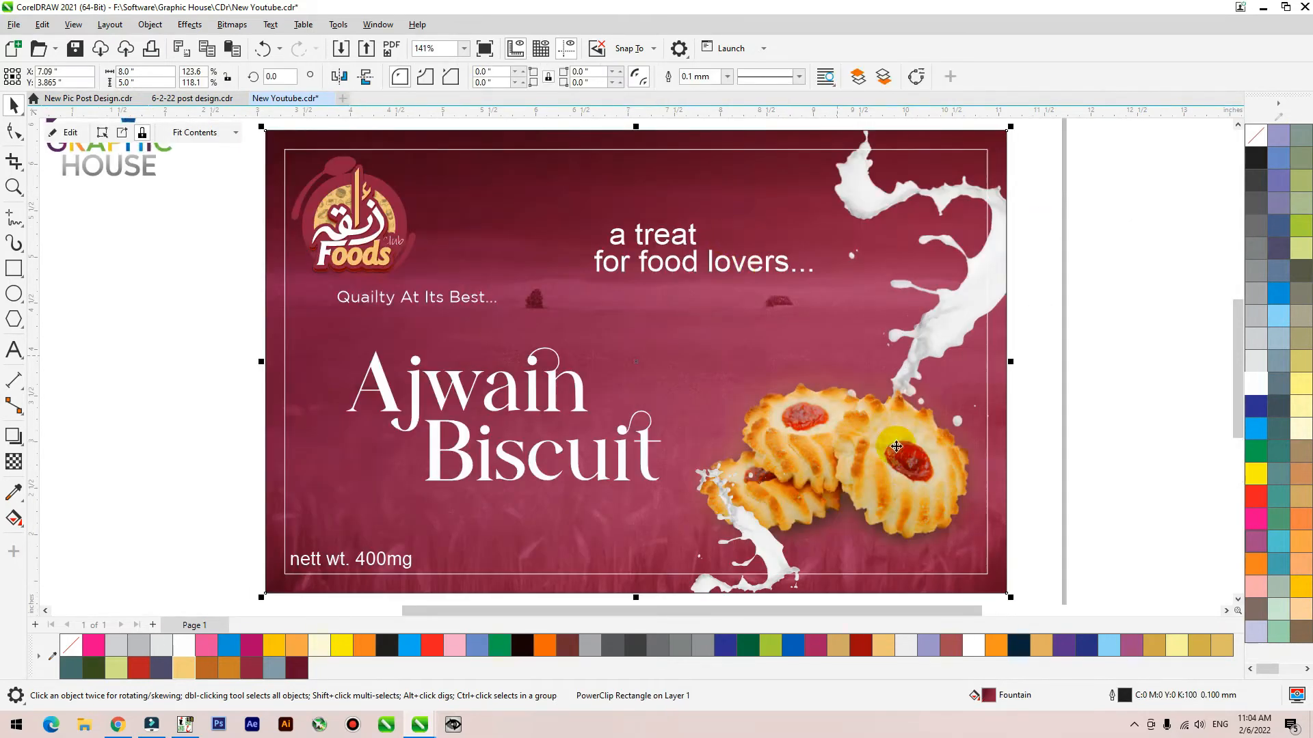
# Fill the title word "Ajwain" with light gold C4 M18 Y62 K0 and "Biscuit" with white.
pyautogui.keyDown('ctrl'); pyautogui.click(442, 448); pyautogui.keyUp('ctrl')
pyautogui.moveTo(688, 519); pyautogui.dragTo(686, 517)
pyautogui.click(185, 670)
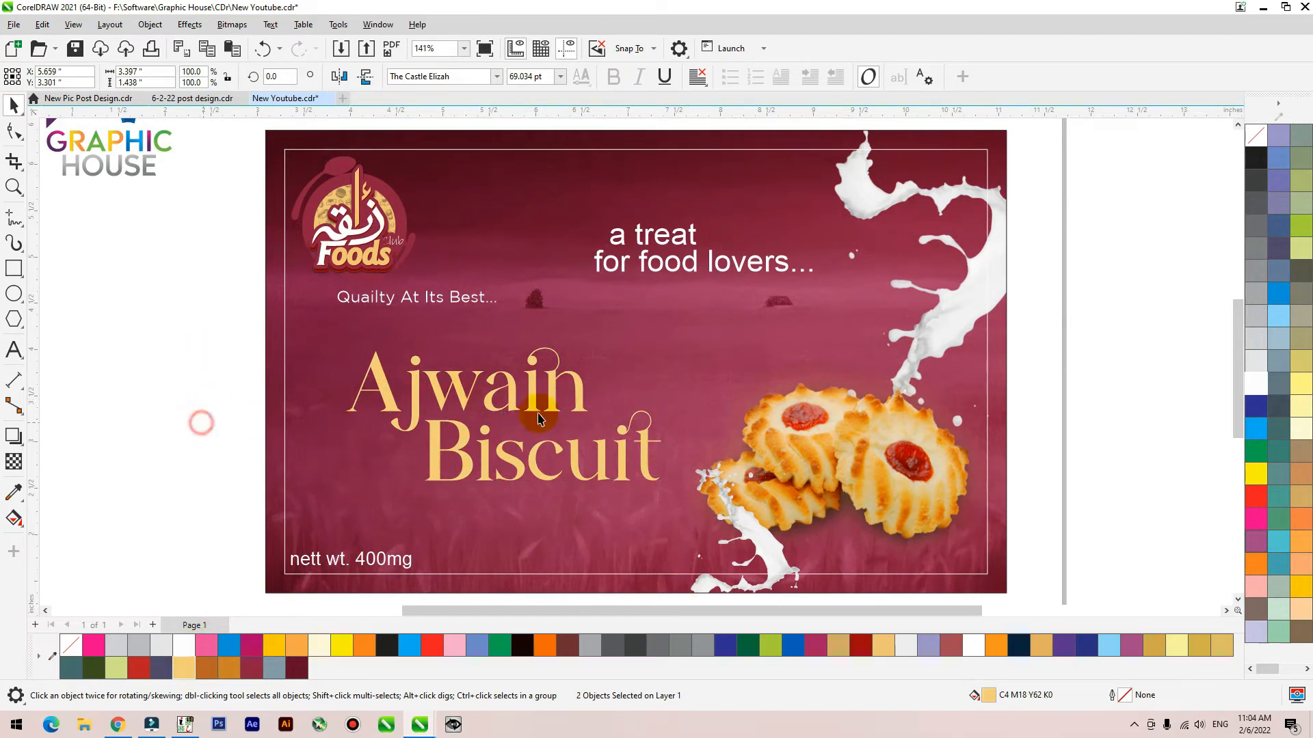
pyautogui.click(513, 418)
pyautogui.click(513, 414)
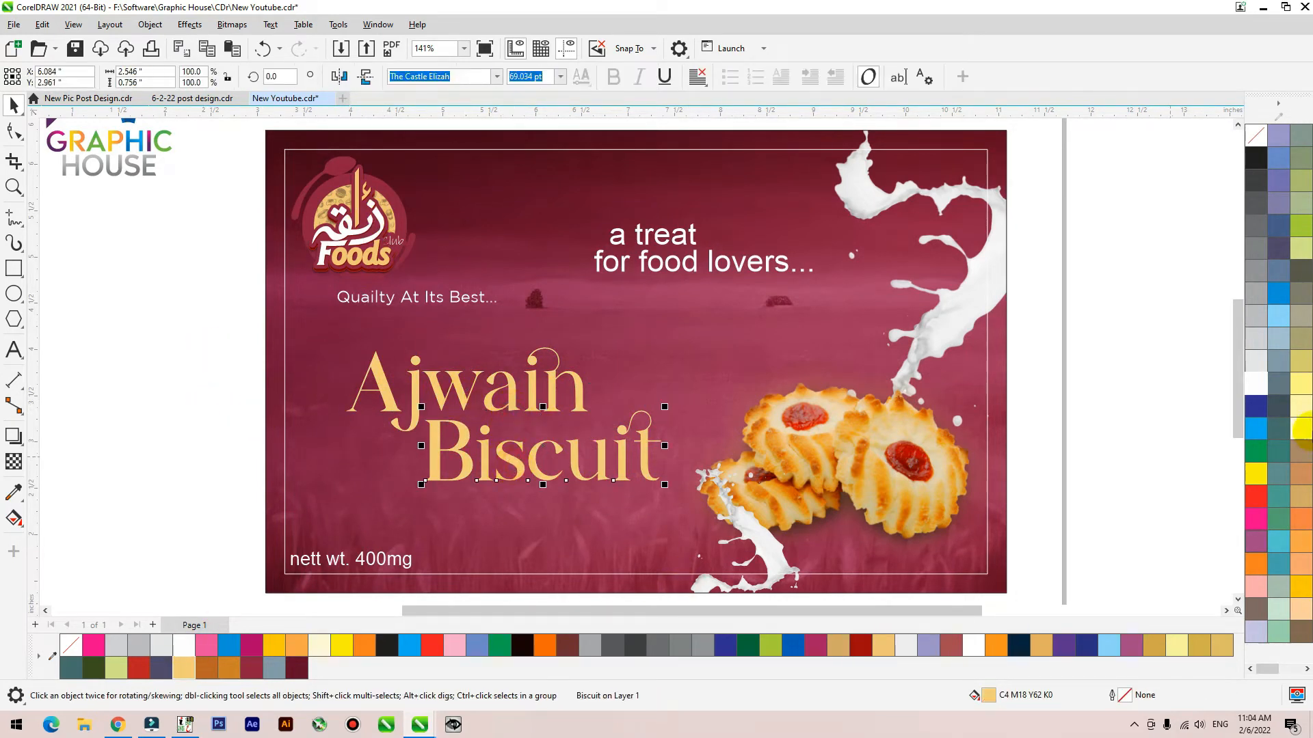
pyautogui.click(1260, 403)
pyautogui.click(1255, 381)
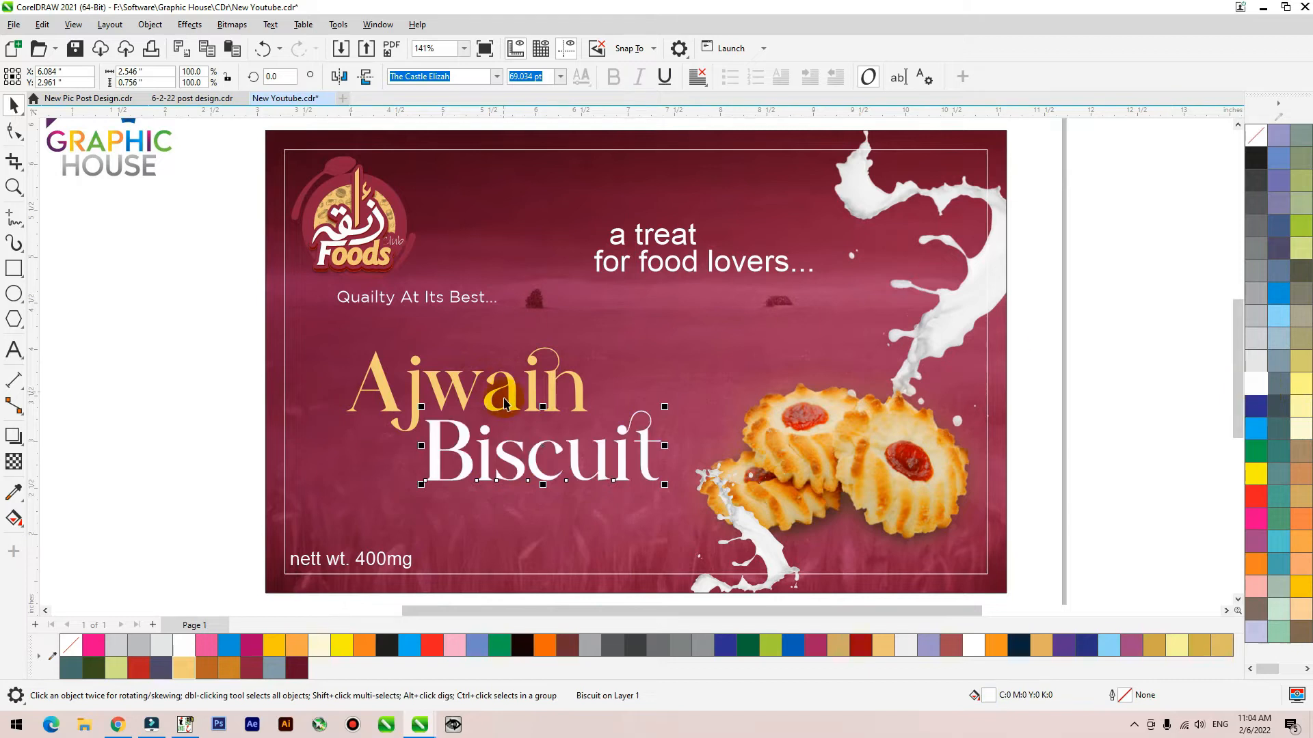
# Group the two title words and give them a downward drop shadow with opacity 44 and feathering 5.
pyautogui.keyDown('shift'); pyautogui.click(481, 397); pyautogui.keyUp('shift')
pyautogui.hotkey('ctrl', 'g')
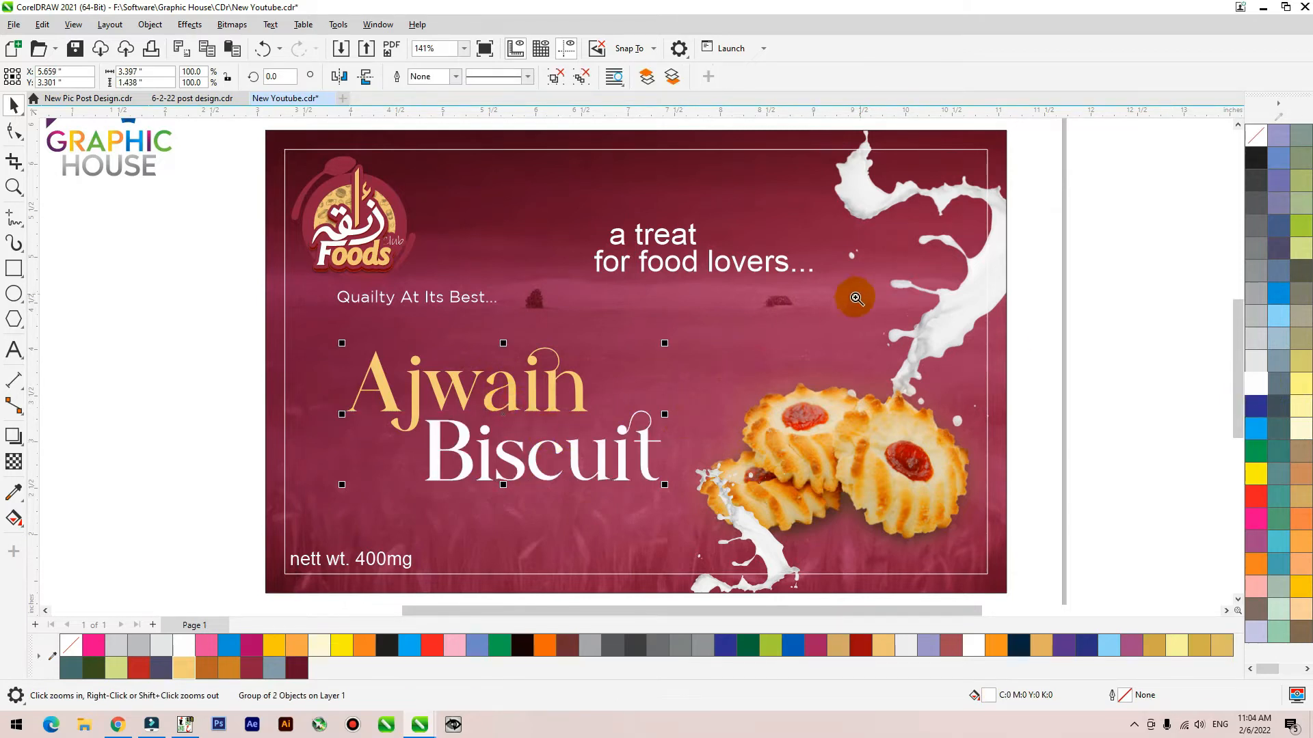
pyautogui.scroll(2, 687, 386)
pyautogui.click(14, 436)
pyautogui.moveTo(545, 310); pyautogui.dragTo(583, 435)
pyautogui.moveTo(337, 78); pyautogui.dragTo(11, 69)
pyautogui.write('44')
pyautogui.press('Tab')
pyautogui.write('5')
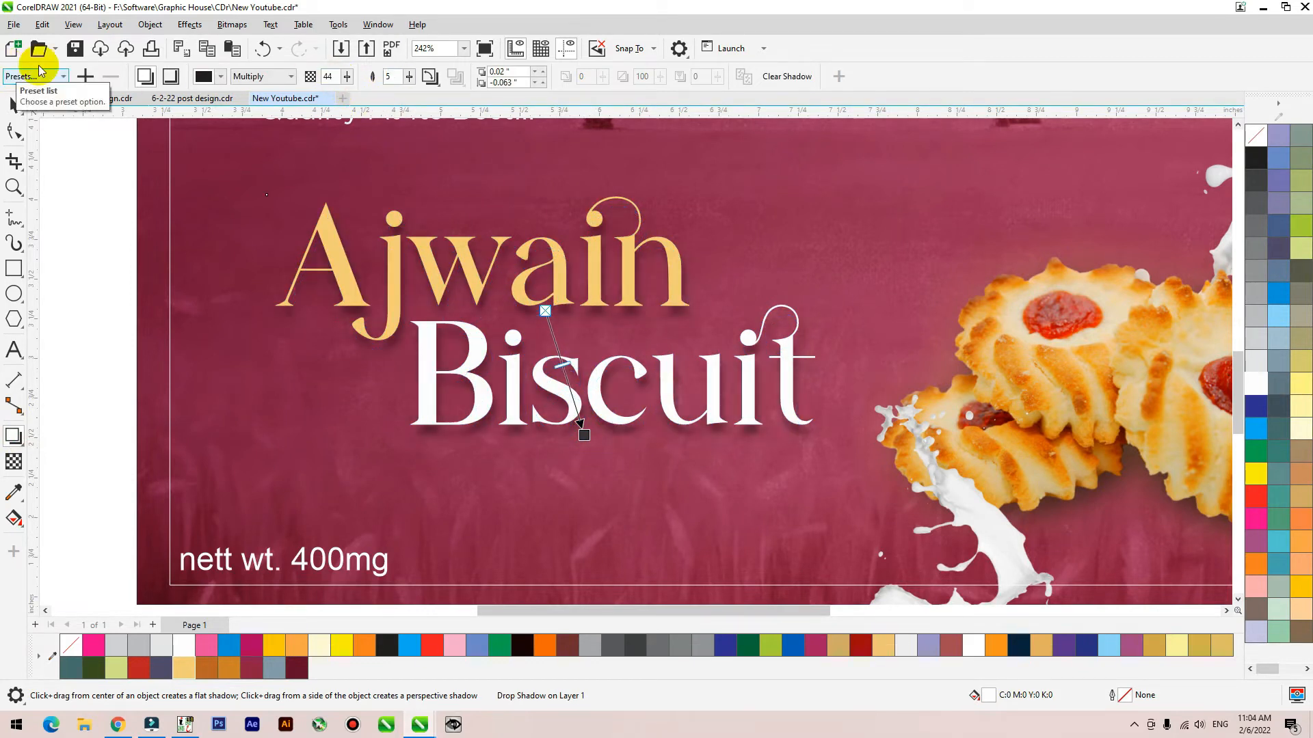
pyautogui.click(451, 376)
pyautogui.press('space')
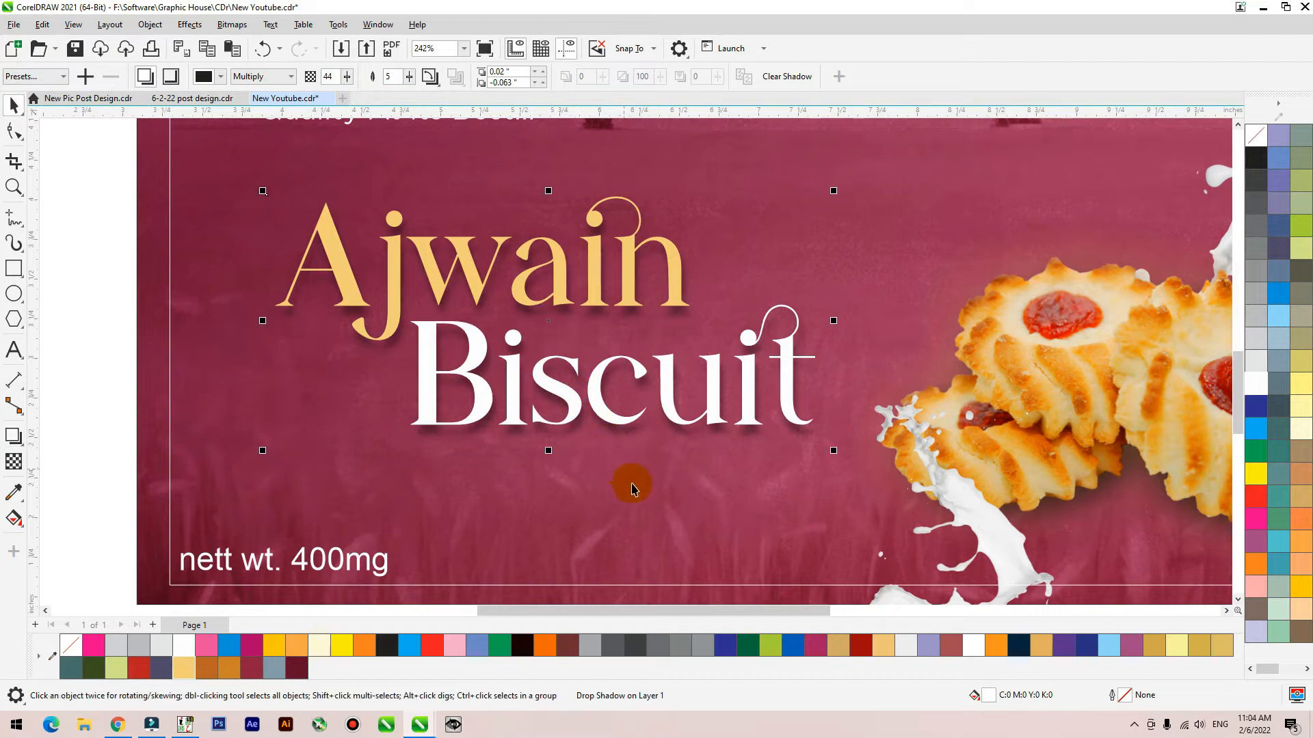
# Set the net weight text in the Gotham font and change its case to UPPERCASE.
pyautogui.click(362, 576)
pyautogui.click(497, 81)
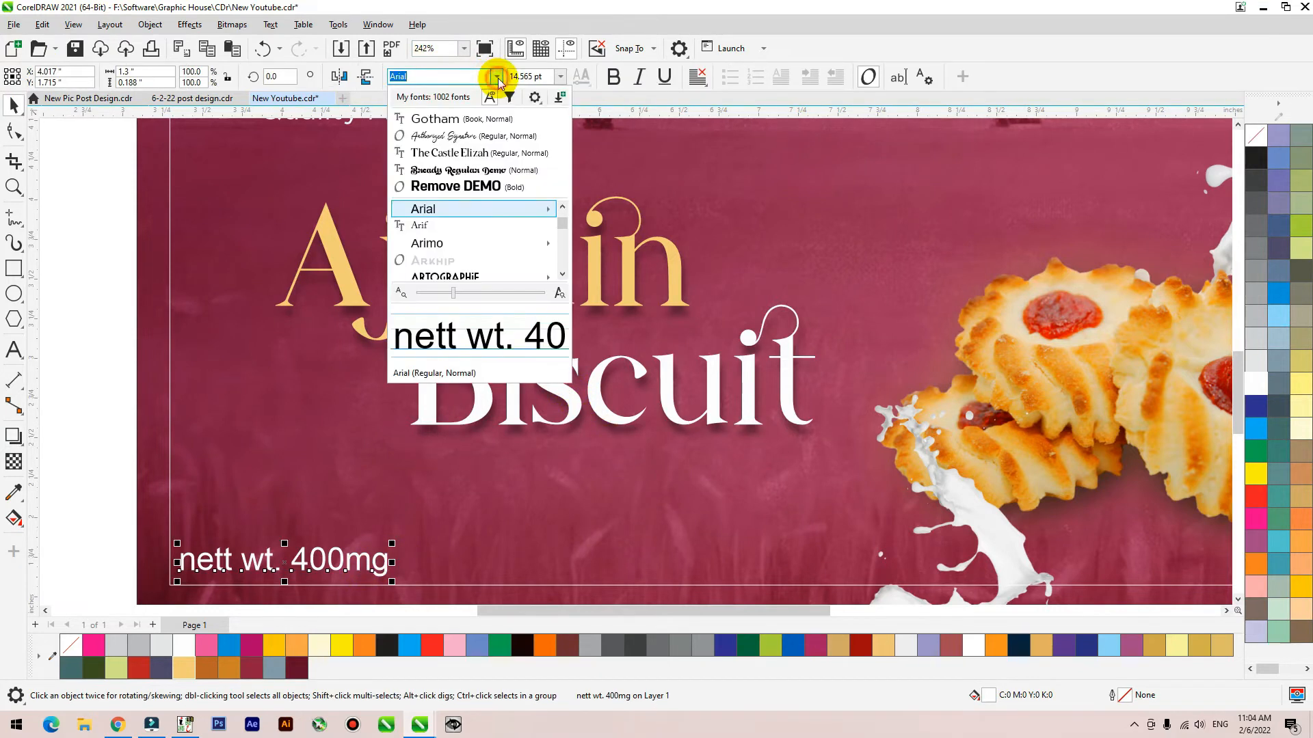
pyautogui.click(469, 130)
pyautogui.click(271, 24)
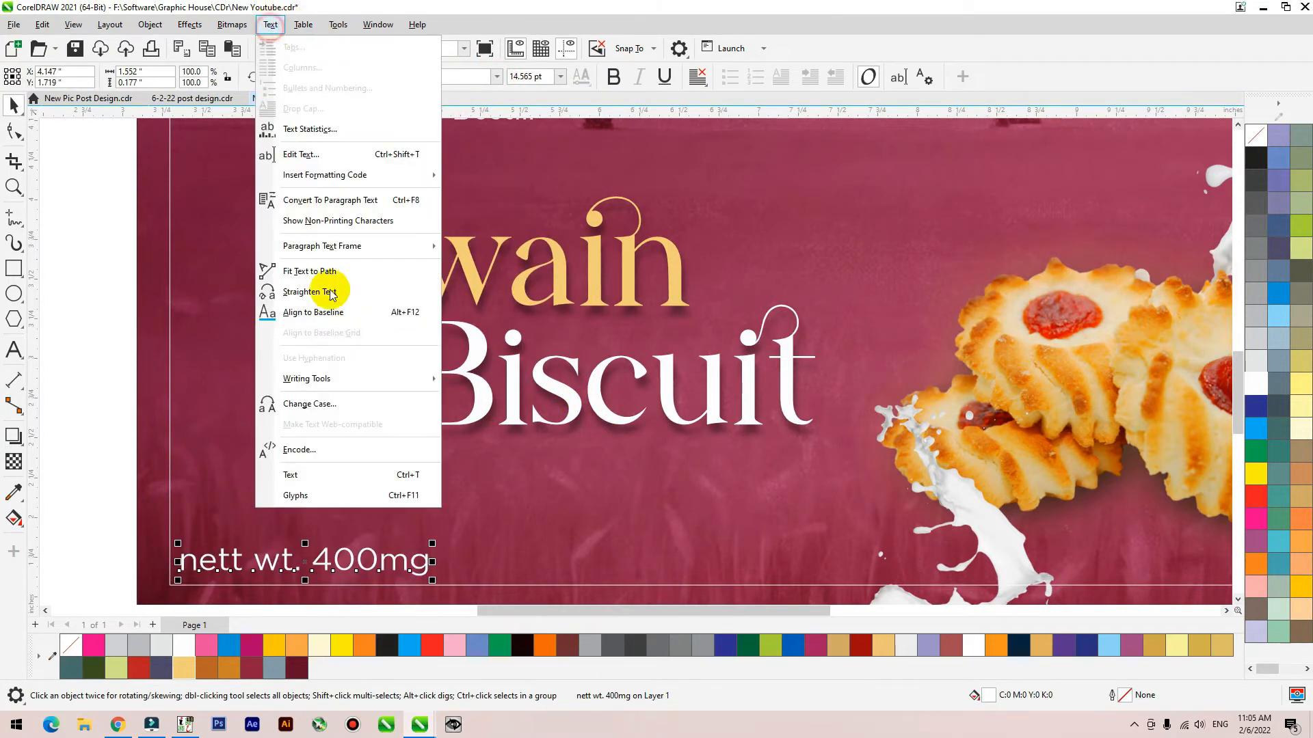
pyautogui.click(317, 405)
pyautogui.click(633, 346)
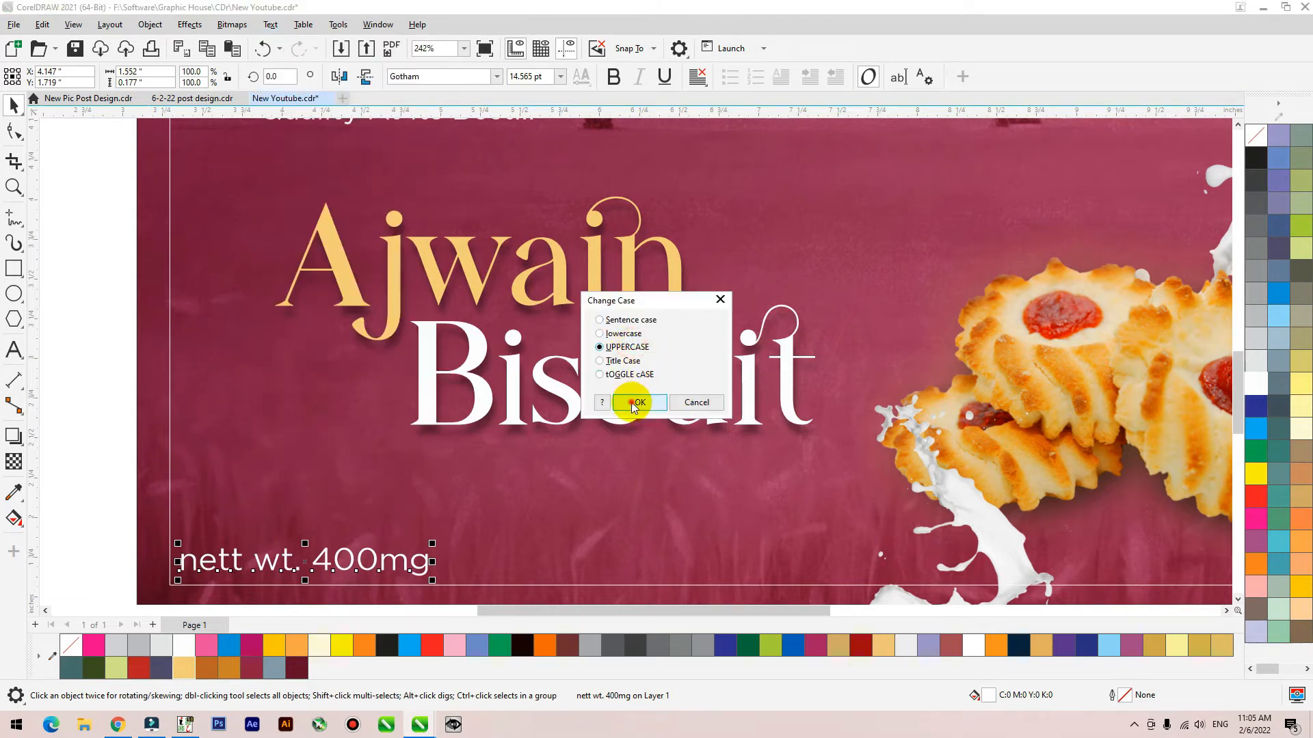
pyautogui.click(635, 402)
# Draw a rectangle about 0.25 by 0.155 inches before the net weight text and fill it light gold without an outline.
pyautogui.scroll(-2, 639, 453)
pyautogui.press('F2')
pyautogui.moveTo(666, 452); pyautogui.dragTo(298, 552)
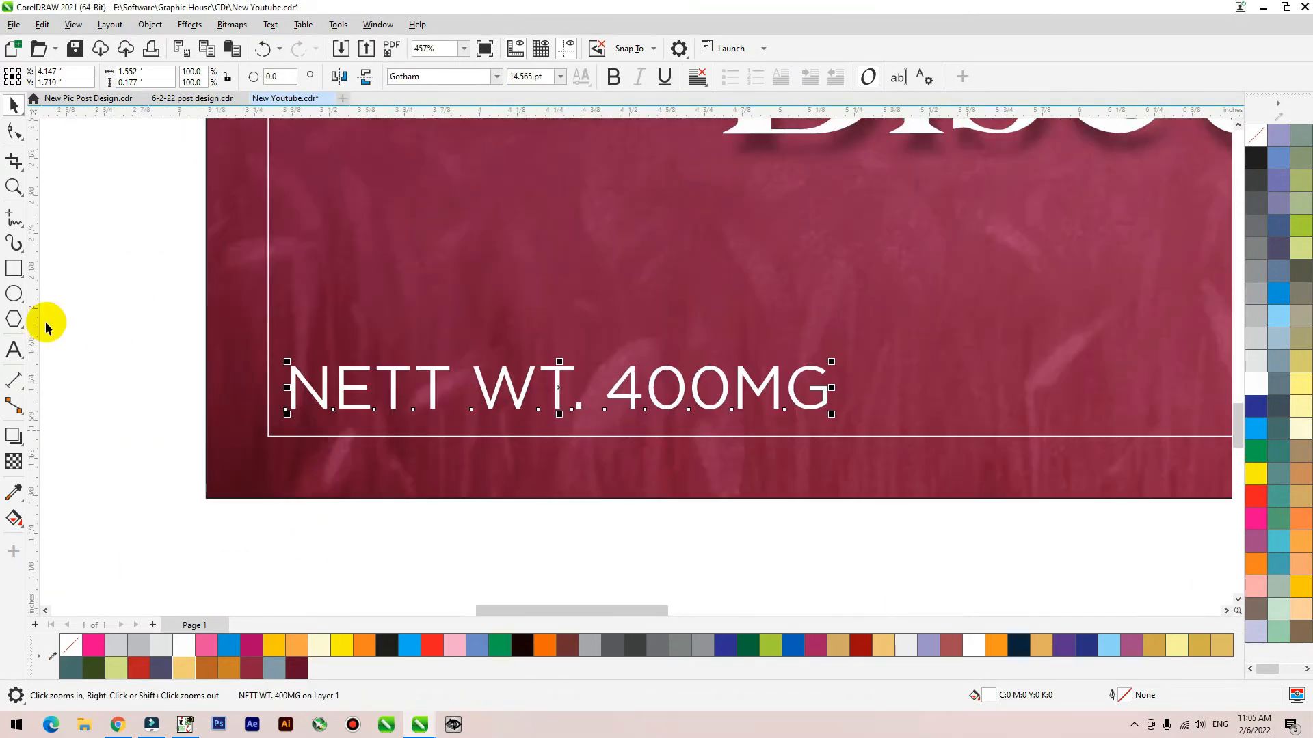
pyautogui.click(13, 267)
pyautogui.moveTo(207, 363); pyautogui.dragTo(284, 418)
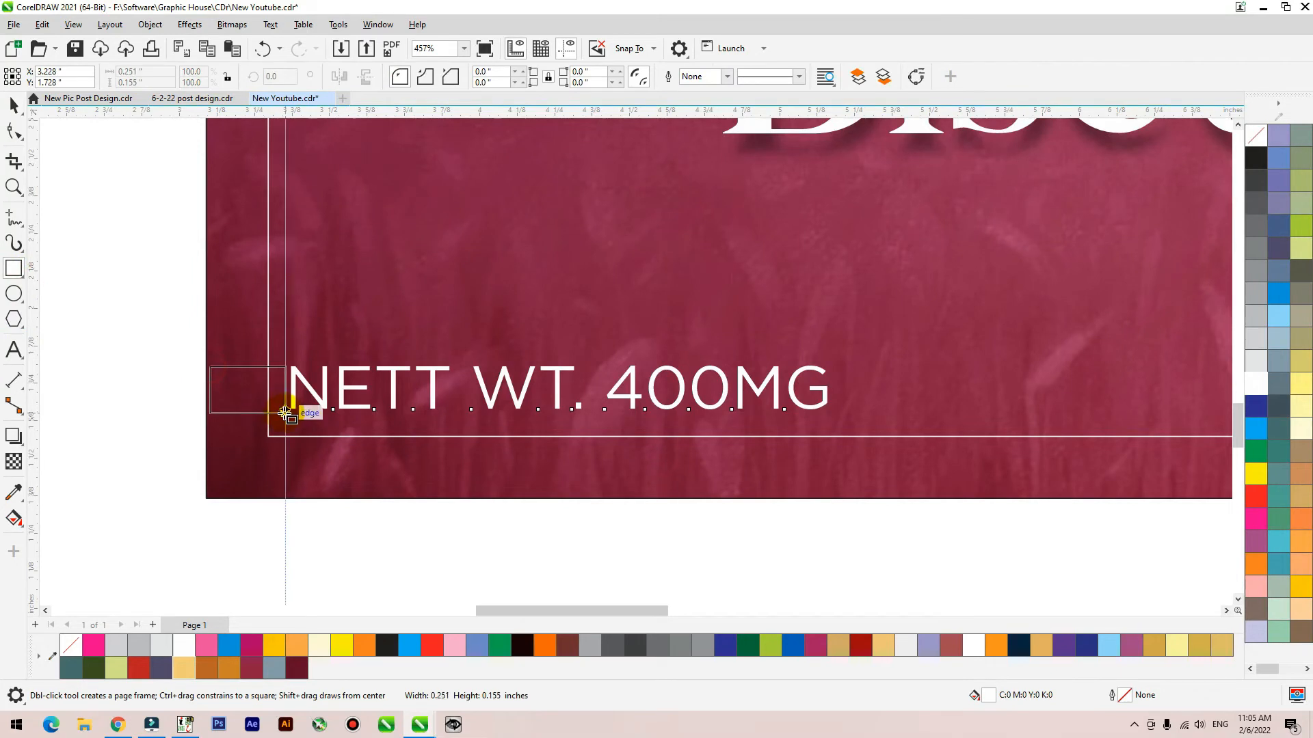
pyautogui.press('space')
pyautogui.click(182, 668)
pyautogui.rightClick(1256, 135)
# Align the gold rectangle flush with the card's left edge beside the net weight text.
pyautogui.moveTo(205, 393); pyautogui.dragTo(202, 391)
pyautogui.keyDown('shift'); pyautogui.click(217, 316); pyautogui.keyUp('shift')
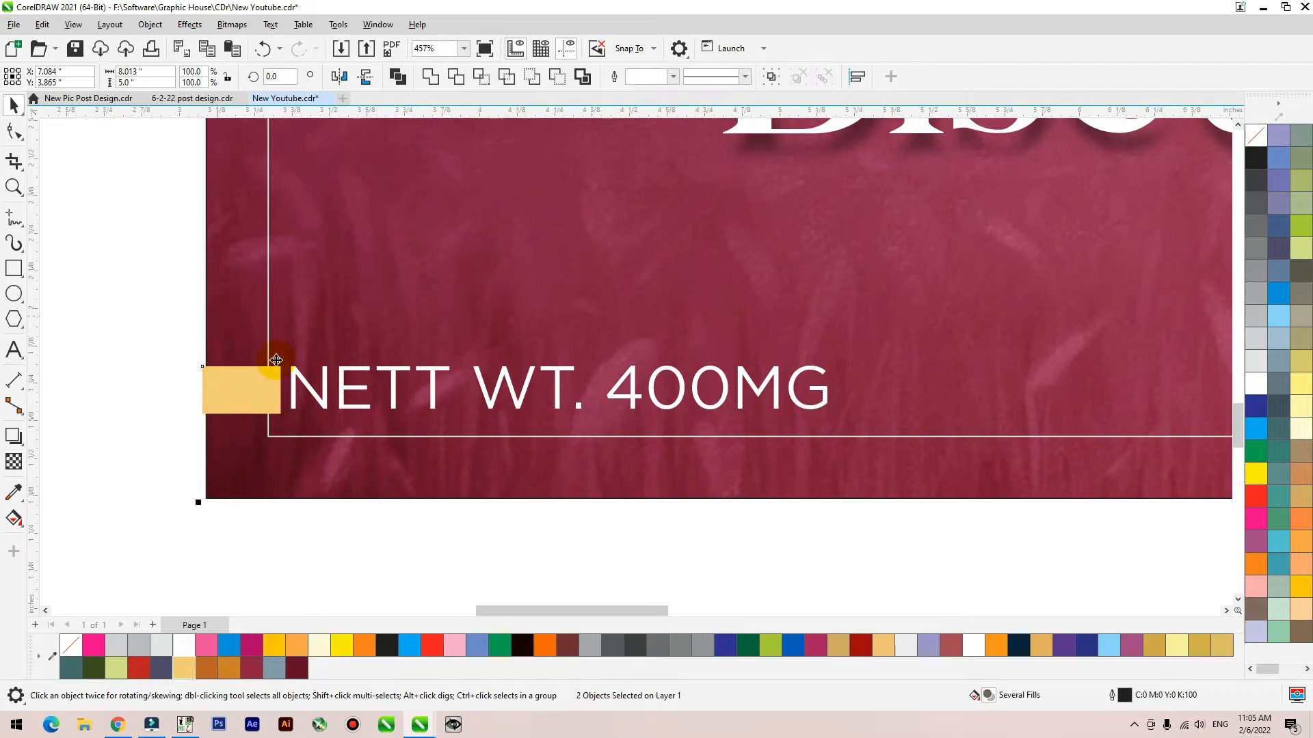
pyautogui.click(317, 398)
pyautogui.keyDown('shift'); pyautogui.click(253, 385); pyautogui.keyUp('shift')
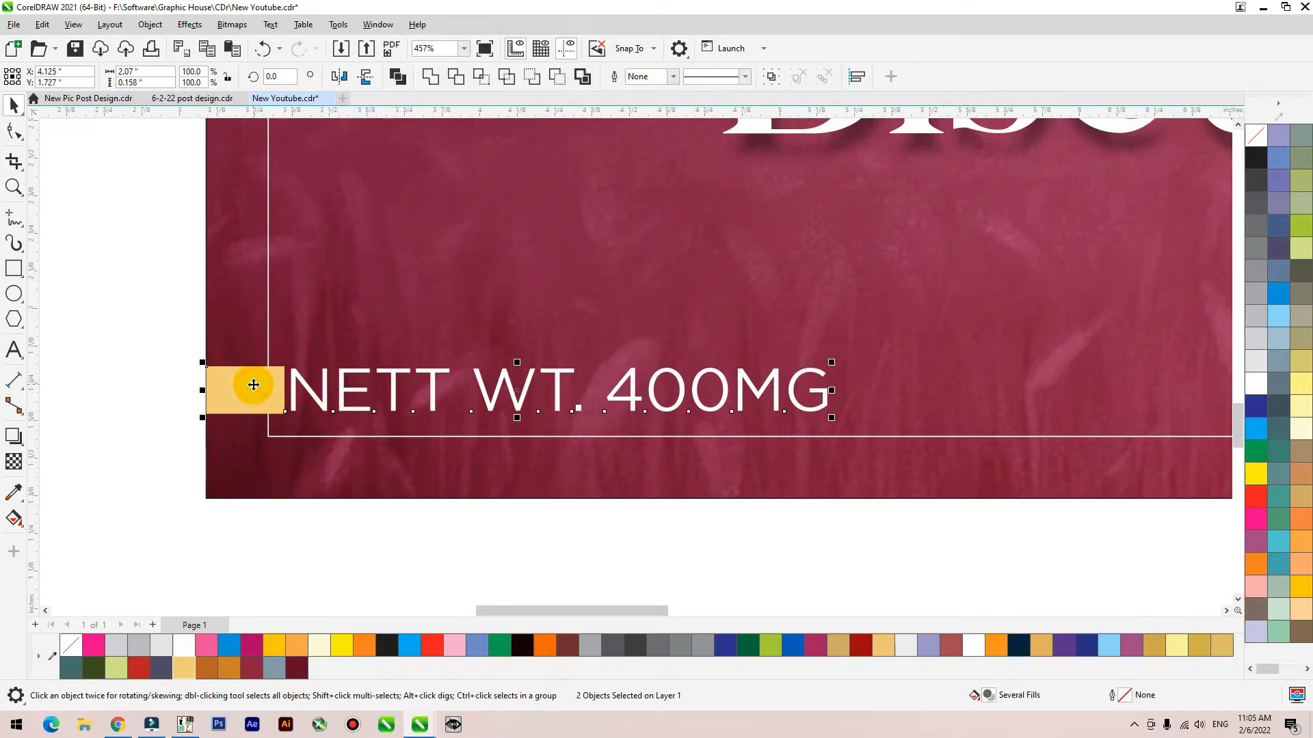
pyautogui.click(294, 471)
pyautogui.hotkey('shift', 'F2')
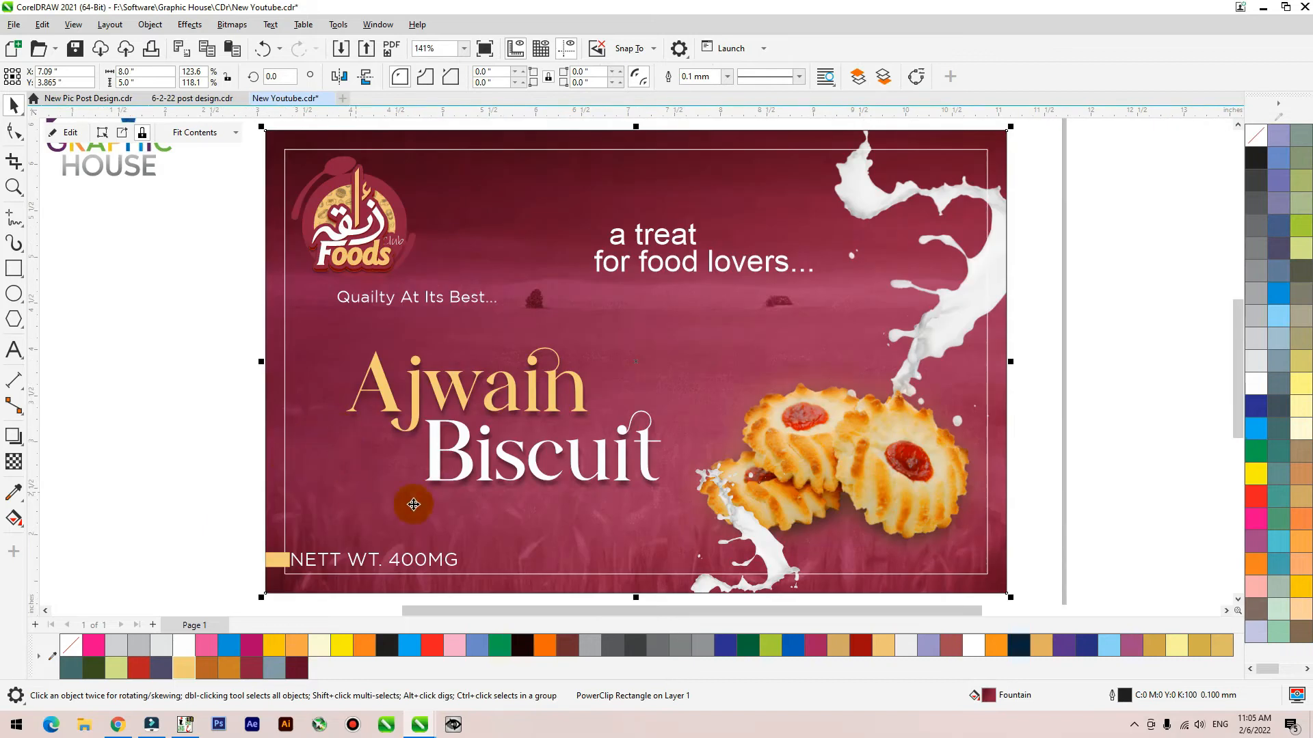
# Cast a perspective drop shadow from the base of the Foods logo toward the lower right side, with angle about 42 and stretch about 36.
pyautogui.click(363, 273)
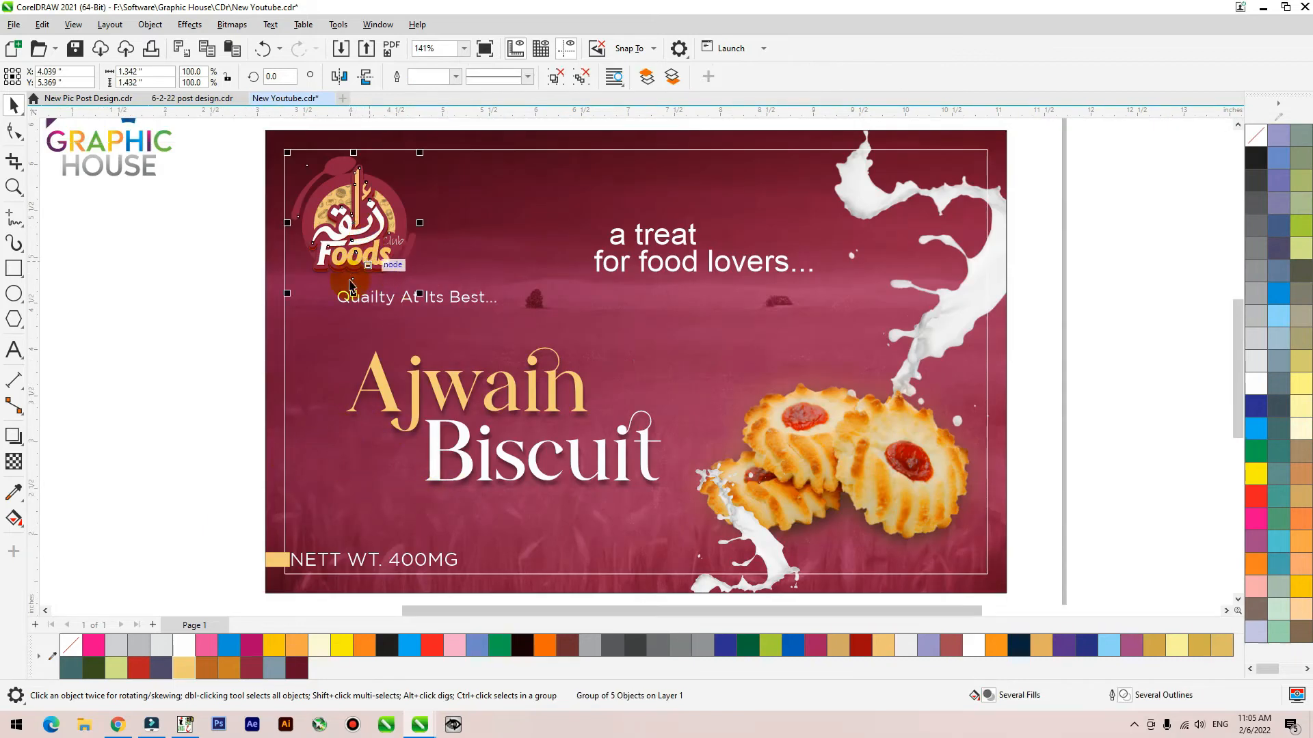
pyautogui.hotkey('shift', 'F2')
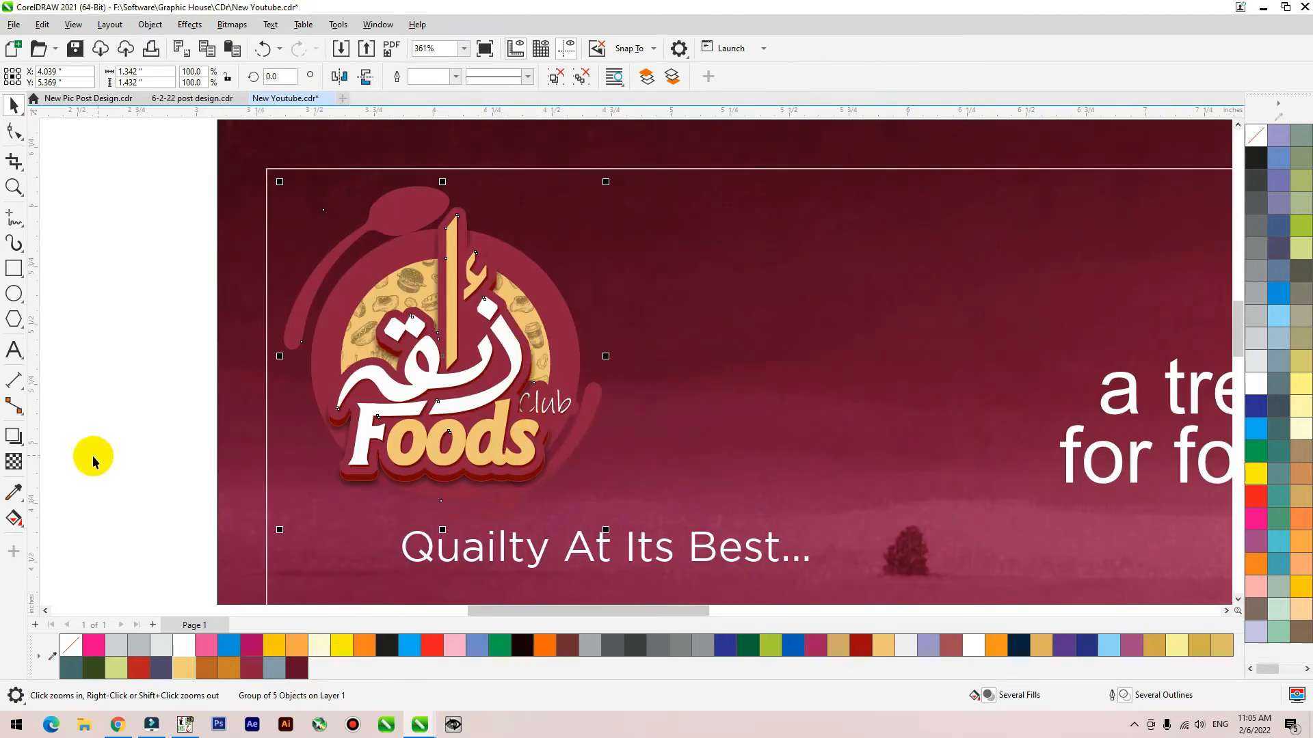
pyautogui.click(13, 435)
pyautogui.click(41, 434)
pyautogui.moveTo(467, 509)
pyautogui.mouseDown()
pyautogui.moveTo(493, 416)
pyautogui.moveTo(552, 413)
pyautogui.moveTo(451, 521)
pyautogui.mouseUp()
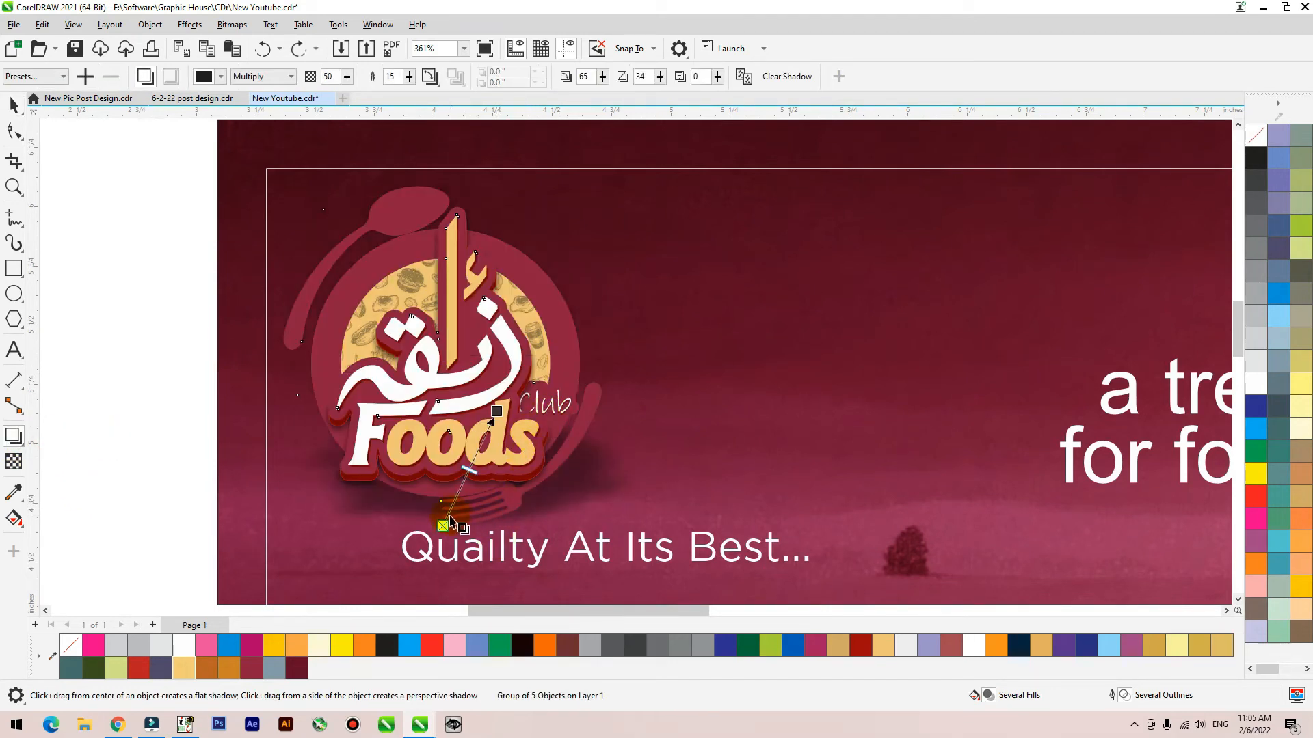
pyautogui.moveTo(497, 411); pyautogui.dragTo(582, 404)
pyautogui.press('space')
pyautogui.scroll(-3, 383, 369)
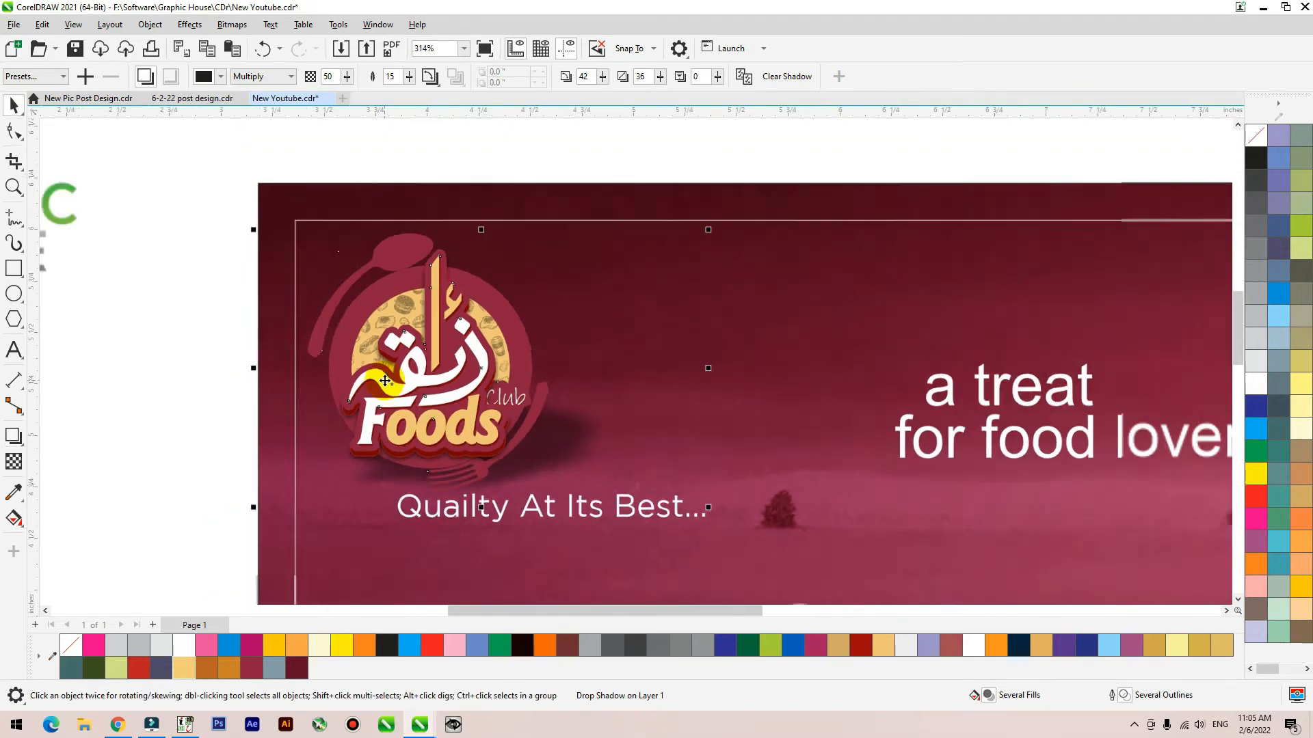
pyautogui.click(588, 259)
pyautogui.scroll(-1, 588, 261)
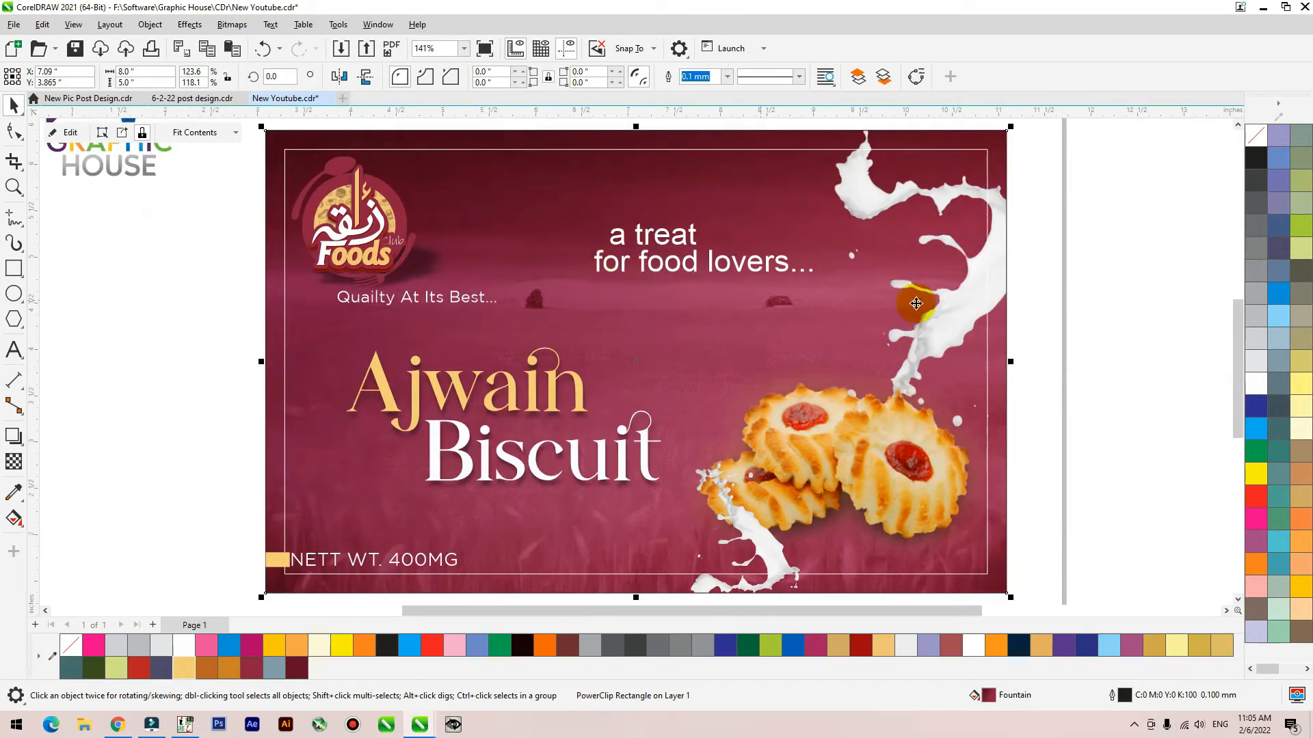
# Cut the grayscale wheat field bitmap out of the card's PowerClip and paste it directly onto the layer.
pyautogui.click(1009, 430)
pyautogui.keyDown('ctrl'); pyautogui.click(1007, 427); pyautogui.keyUp('ctrl')
pyautogui.click(607, 357)
pyautogui.moveTo(460, 335); pyautogui.dragTo(369, 352)
pyautogui.hotkey('ctrl', 'z')
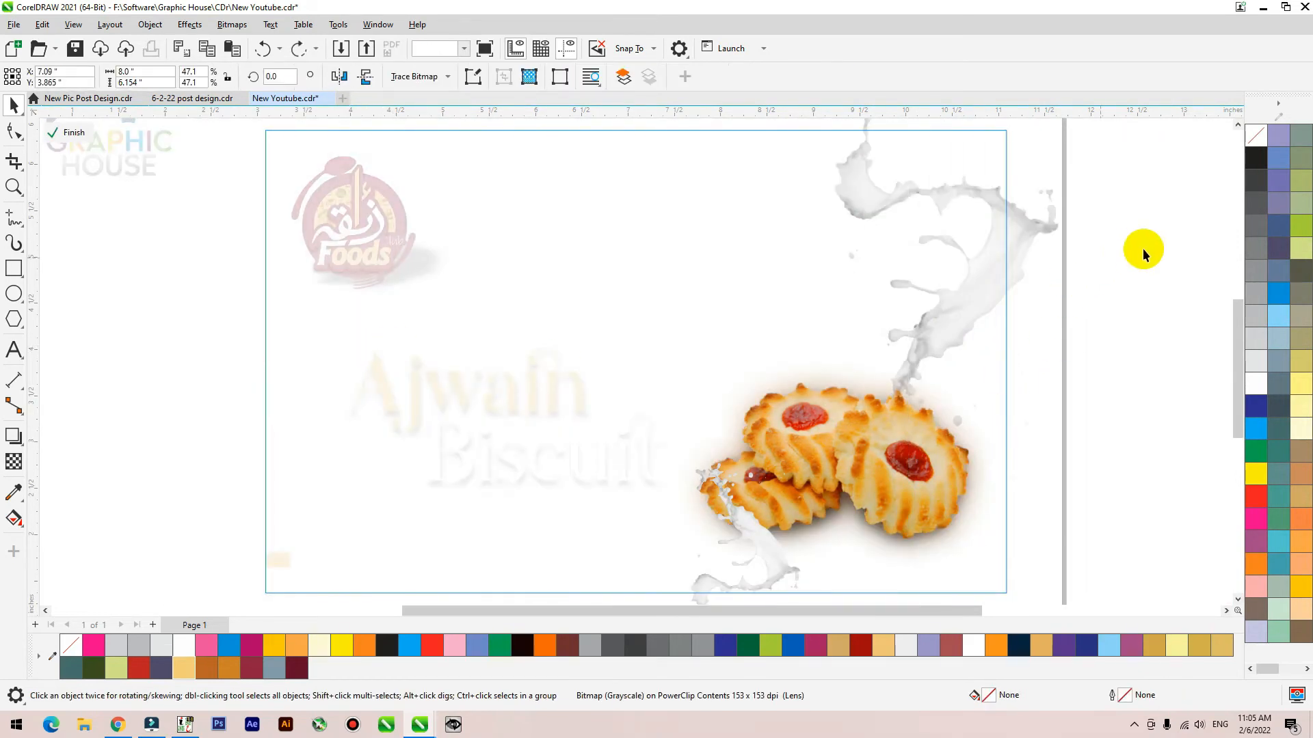
pyautogui.hotkey('ctrl', 'x')
pyautogui.keyDown('ctrl'); pyautogui.click(1143, 248); pyautogui.keyUp('ctrl')
pyautogui.hotkey('ctrl', 'v')
pyautogui.scroll(-2, 799, 257)
pyautogui.moveTo(702, 324); pyautogui.dragTo(525, 324)
pyautogui.hotkey('ctrl', 'z')
# Apply the Sharpen effect to the wheat field bitmap with edge level 55 and threshold 0.
pyautogui.scroll(4, 693, 477)
pyautogui.scroll(3, 682, 350)
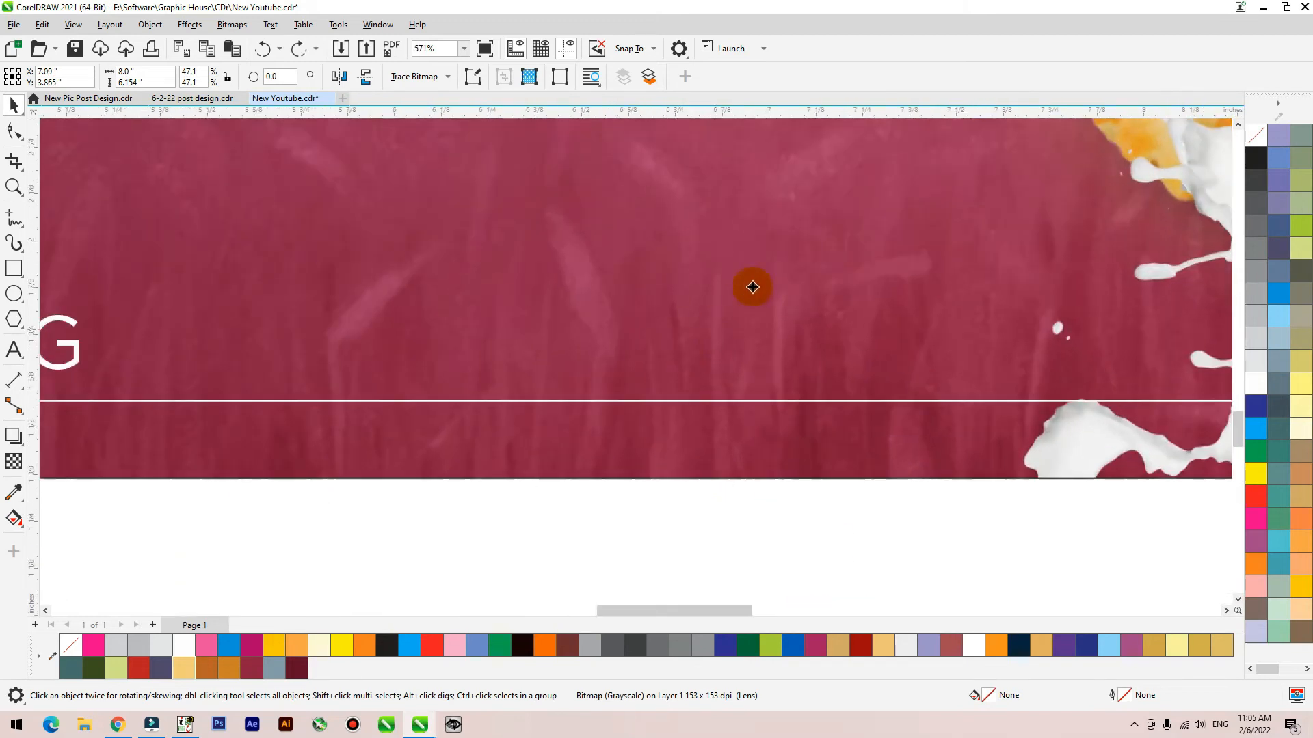
pyautogui.click(235, 26)
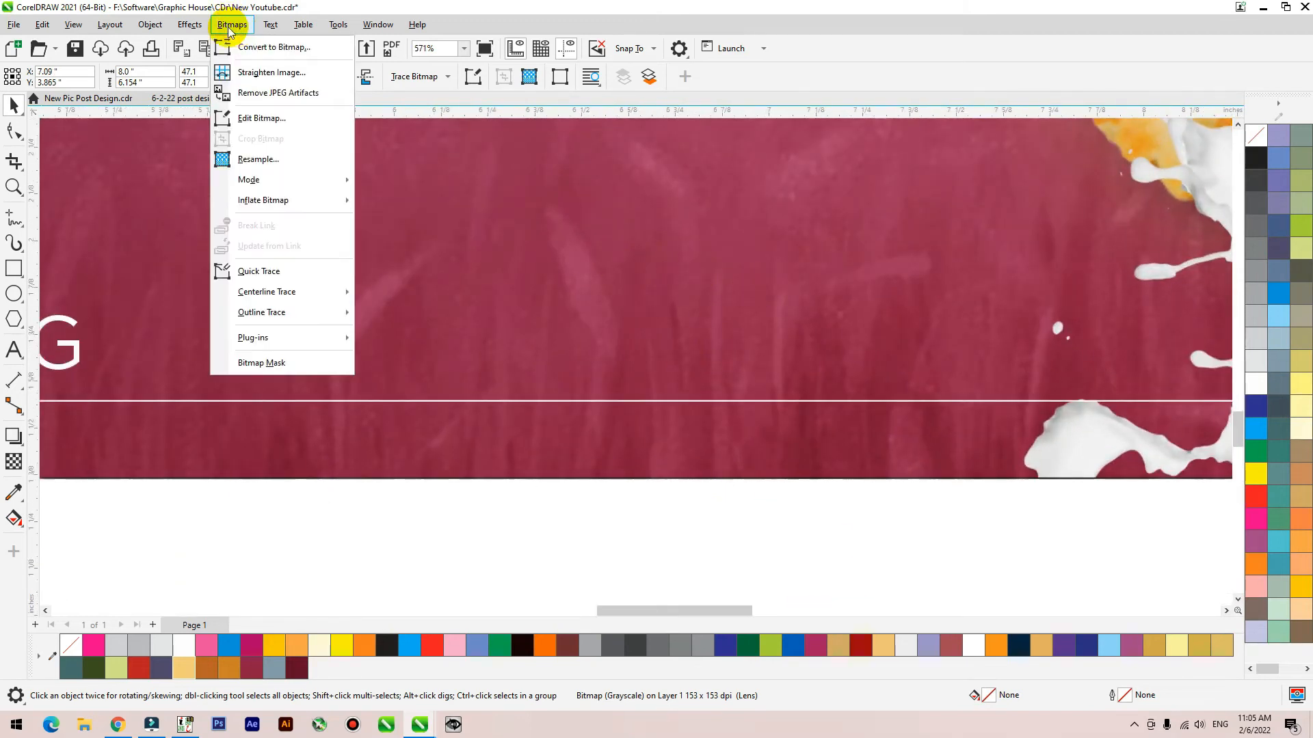
pyautogui.moveTo(189, 24)
pyautogui.moveTo(263, 326)
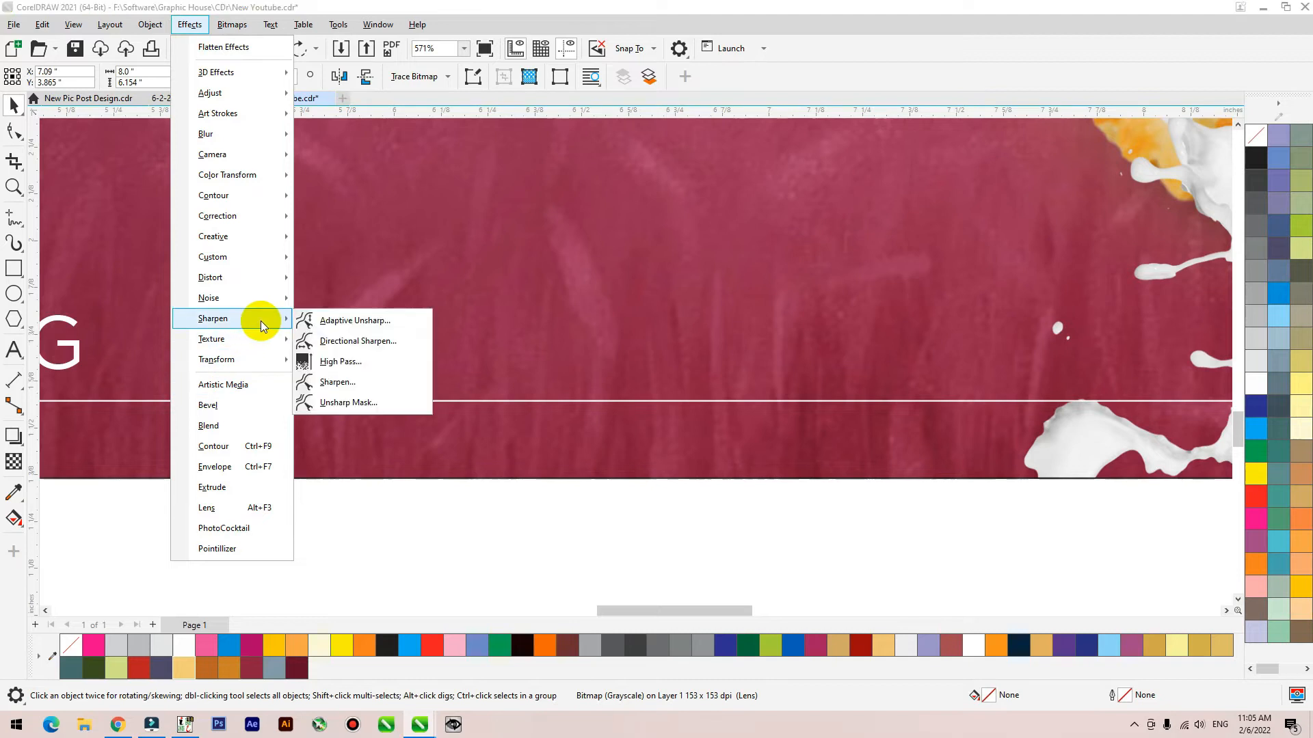
pyautogui.click(335, 382)
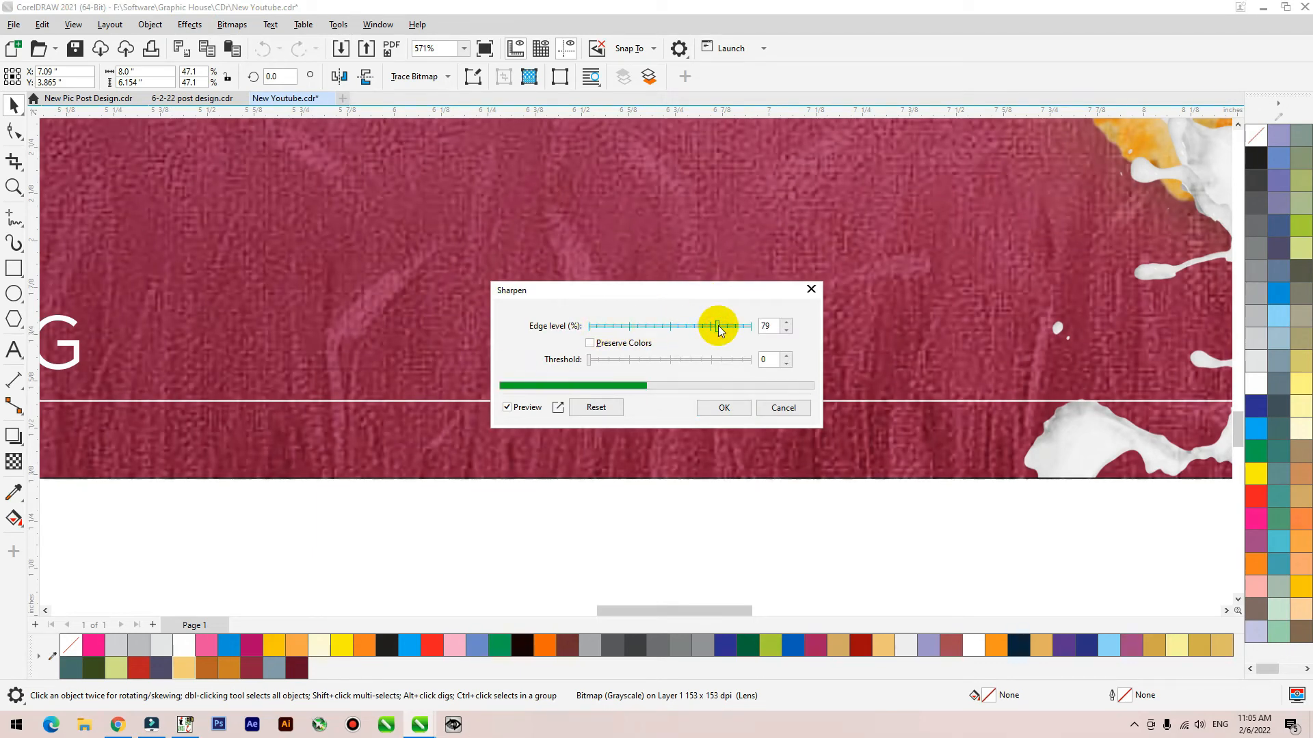
pyautogui.scroll(-4, 649, 454)
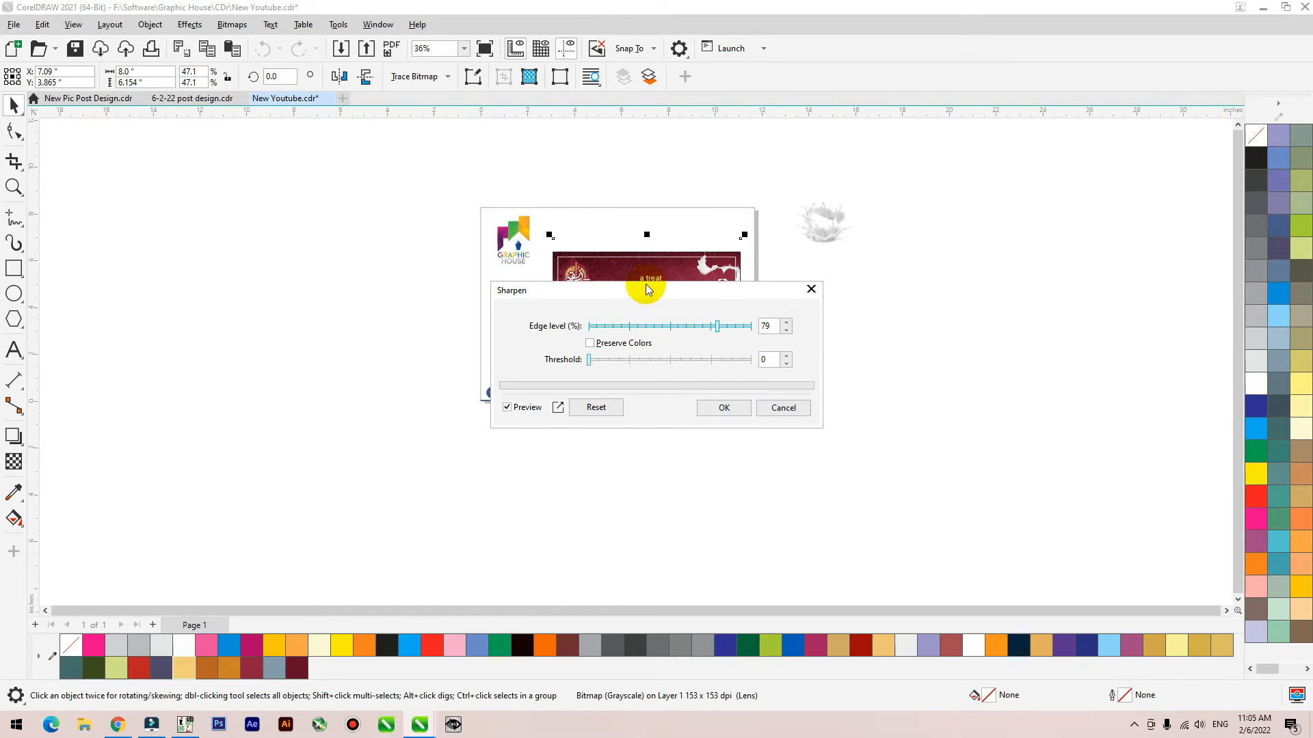
pyautogui.scroll(4, 645, 260)
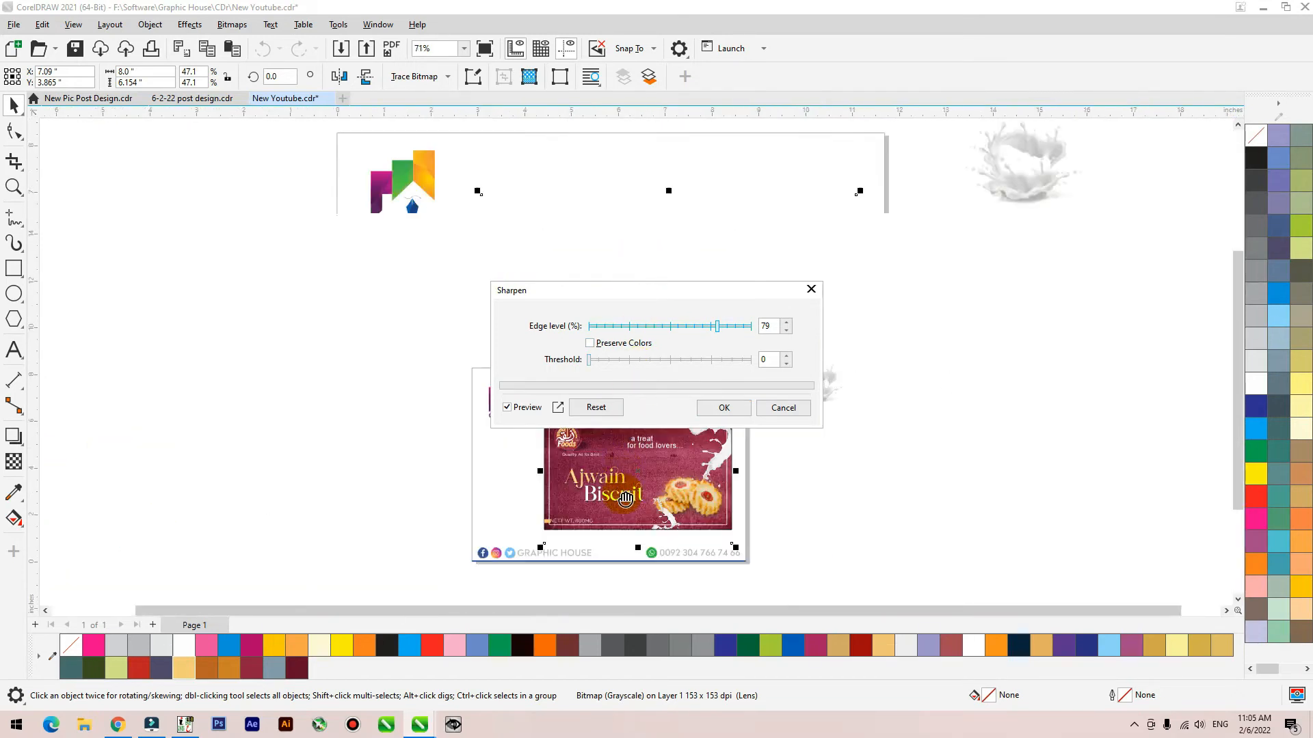
pyautogui.scroll(-1, 624, 492)
pyautogui.moveTo(677, 286); pyautogui.dragTo(1059, 220)
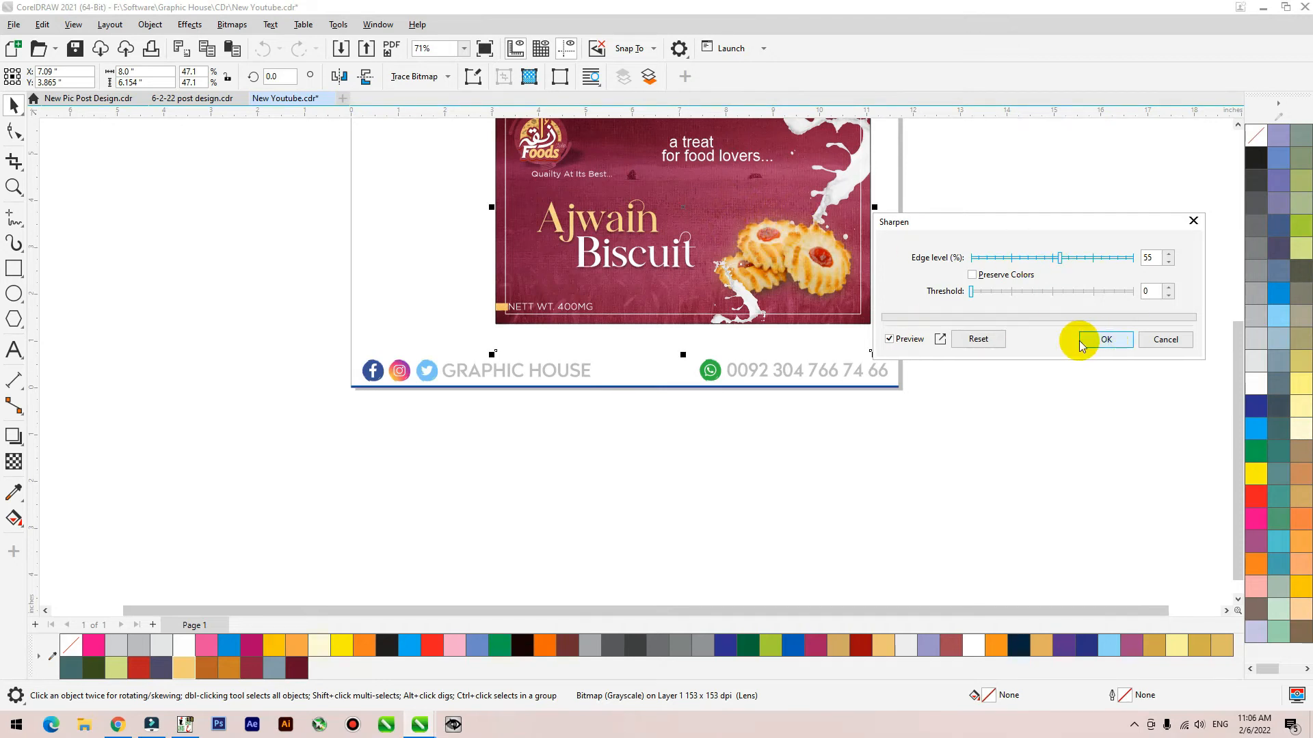
pyautogui.click(1105, 339)
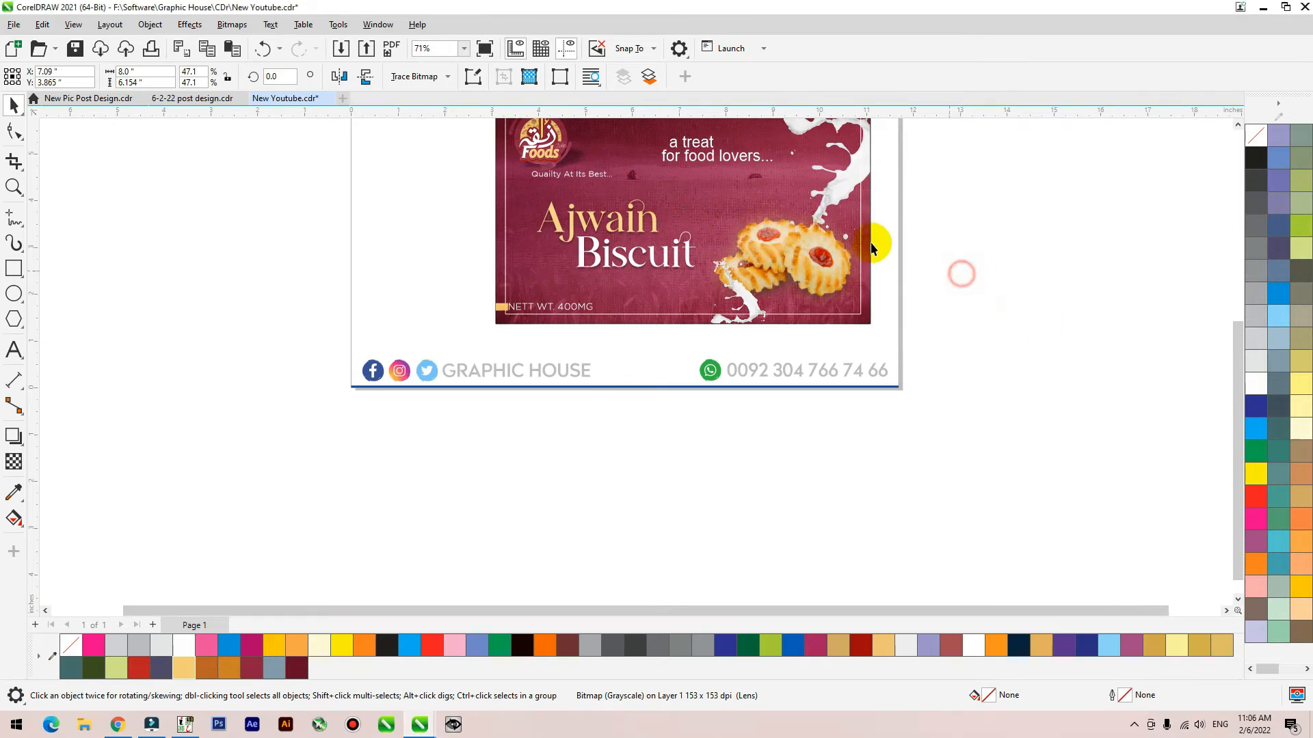
pyautogui.click(889, 299)
pyautogui.click(494, 263)
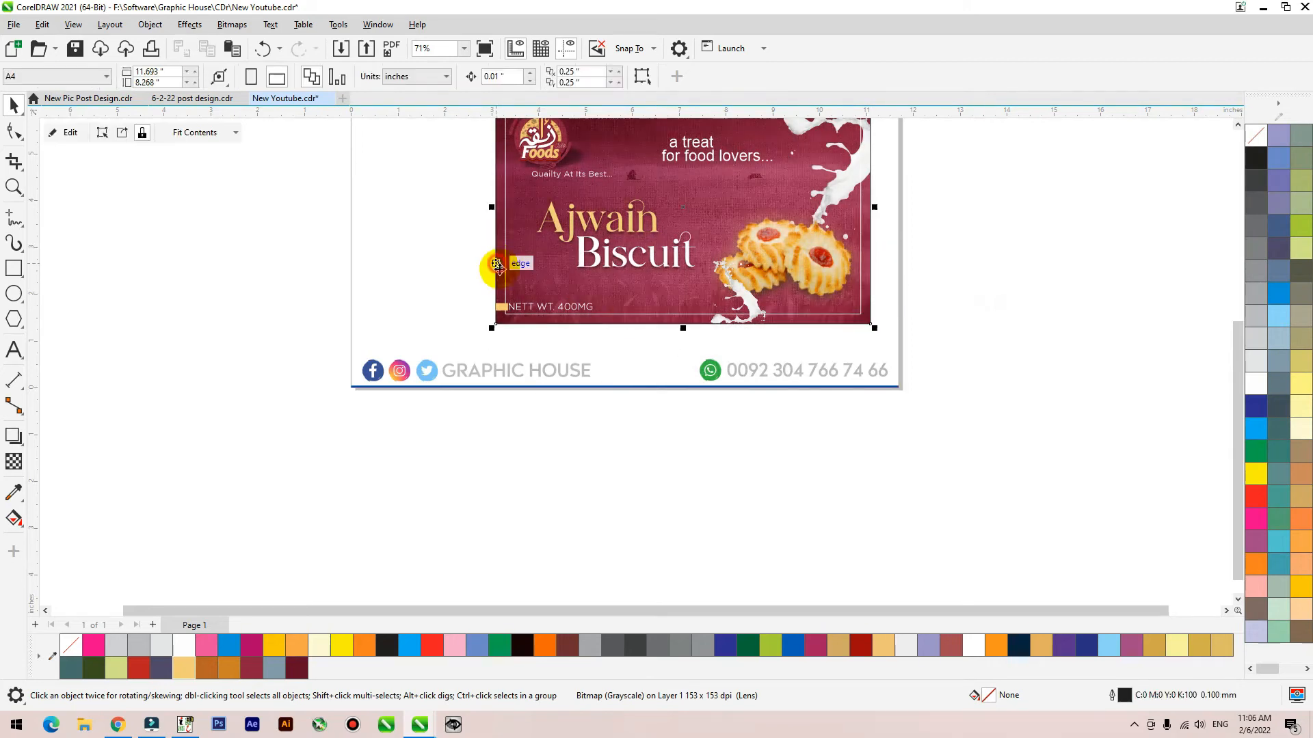
pyautogui.hotkey('shift', 'F2')
pyautogui.click(1086, 222)
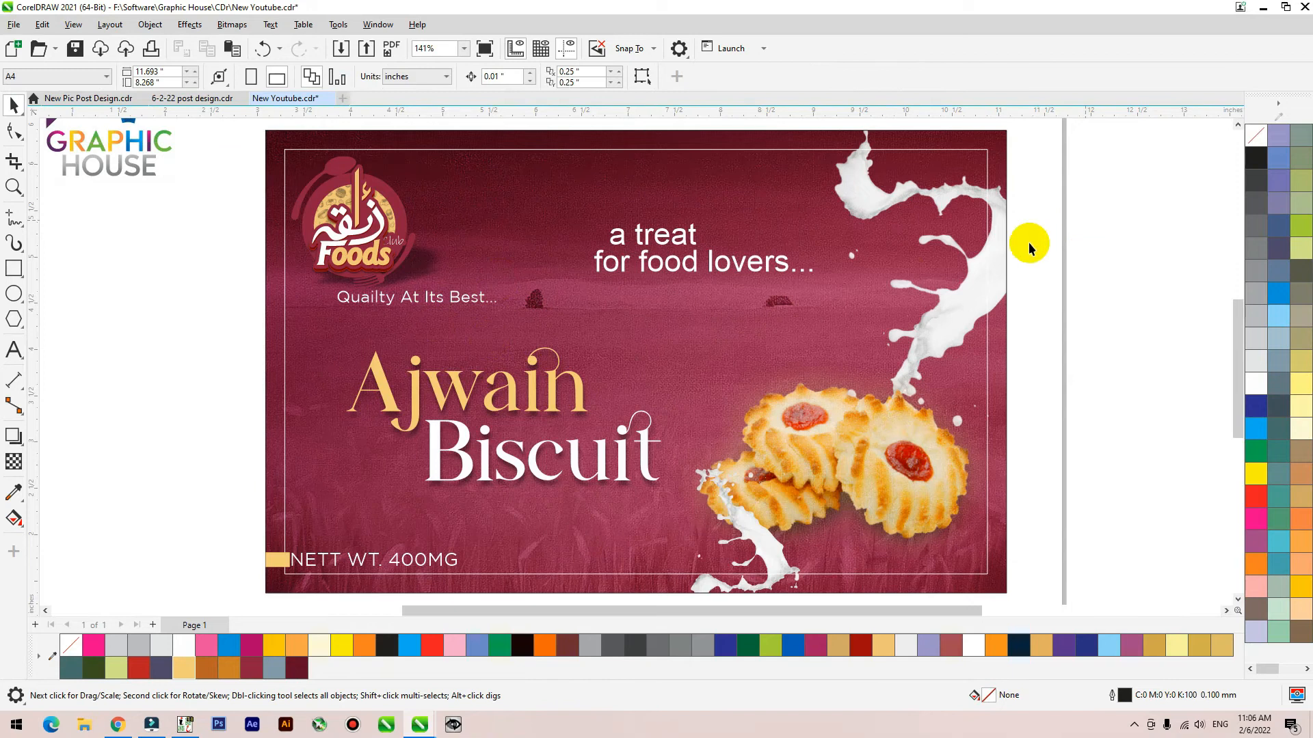
# Move the "Quailty At Its Best..." tagline left and slightly down, under the logo by the margin line.
pyautogui.click(577, 471)
pyautogui.click(388, 301)
pyautogui.moveTo(389, 303); pyautogui.dragTo(344, 306)
# Move the "for food lovers..." line down, set it in Gotham and scale it to about 20.9 pt.
pyautogui.click(680, 270)
pyautogui.click(685, 274)
pyautogui.moveTo(689, 270); pyautogui.dragTo(689, 295)
pyautogui.click(497, 76)
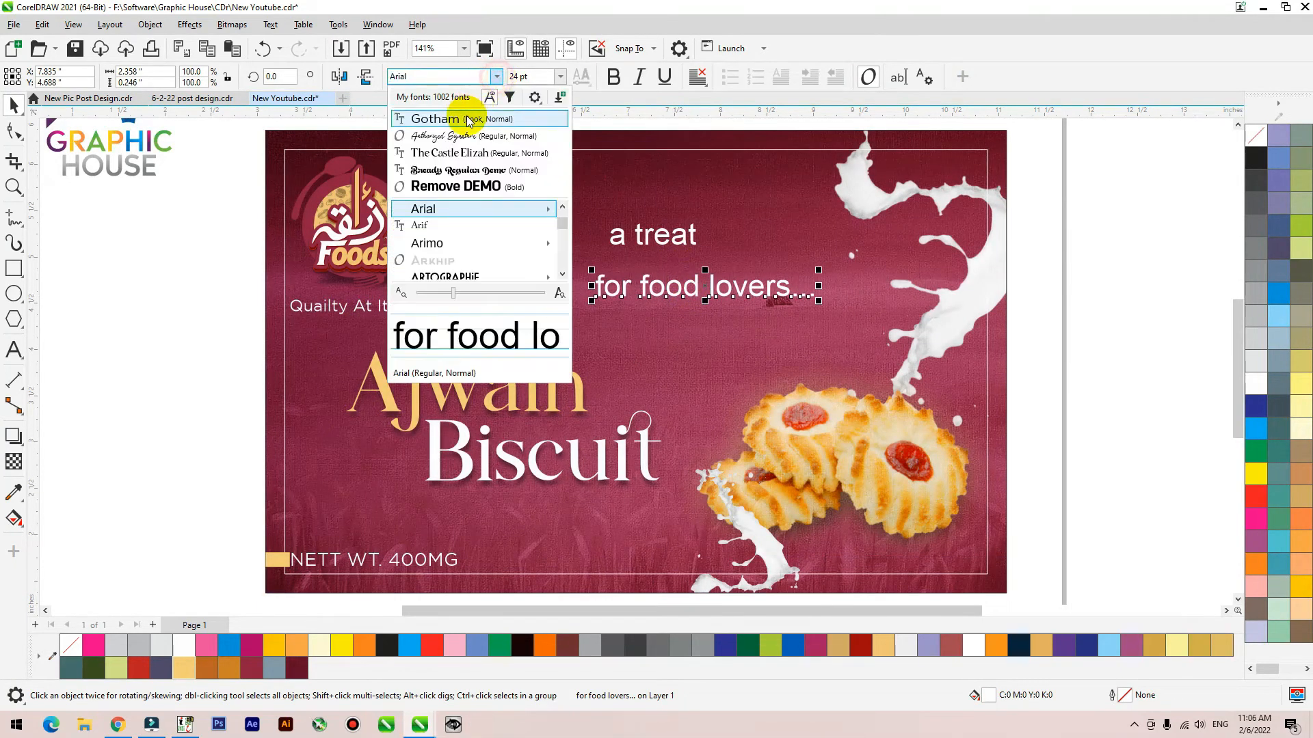
pyautogui.click(467, 115)
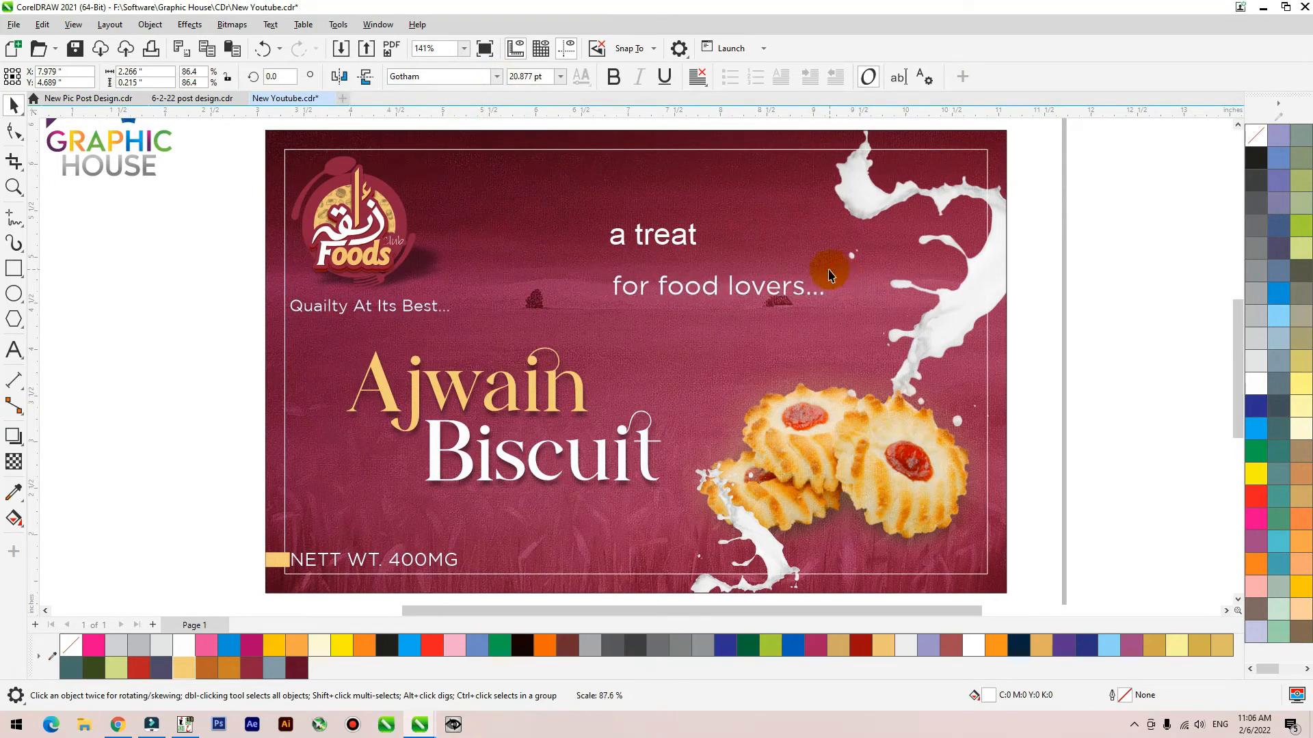
# Capitalise the "a treat" text so that it reads "A Treat".
pyautogui.click(670, 244)
pyautogui.click(671, 240)
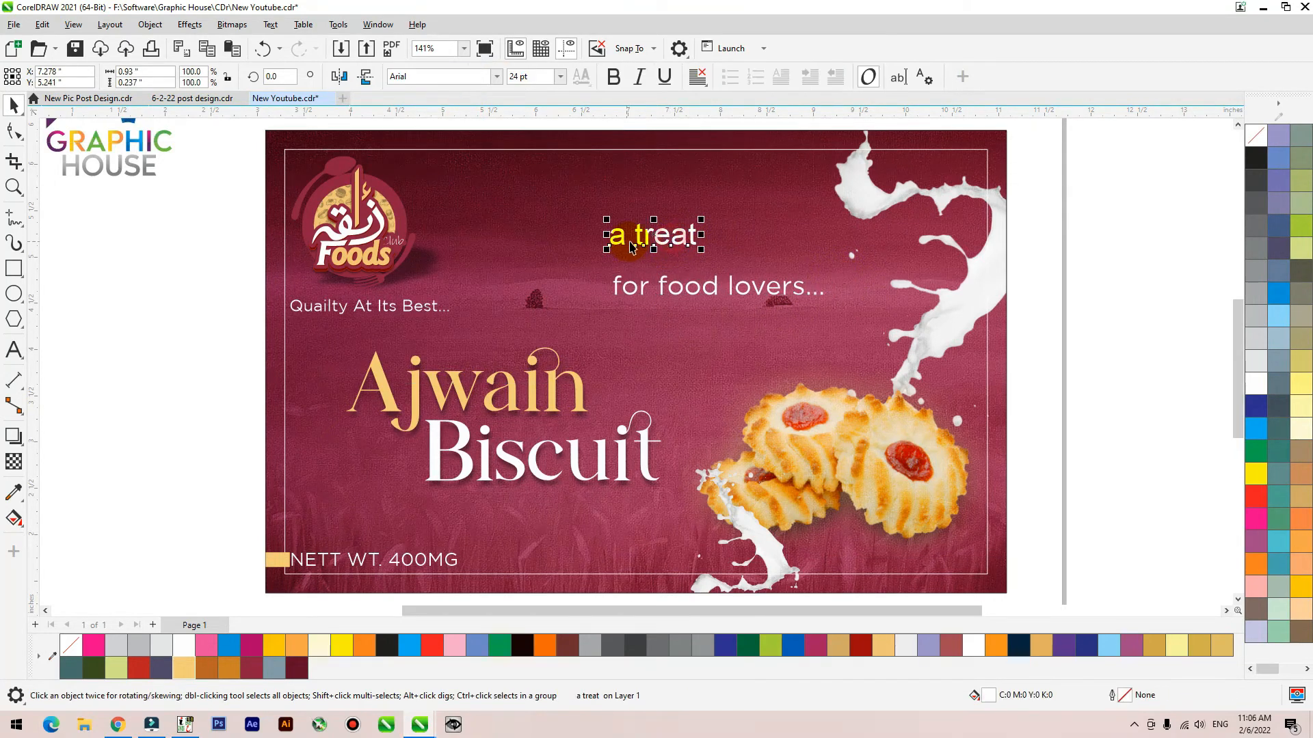
pyautogui.doubleClick(635, 242)
pyautogui.keyDown('ctrl'); pyautogui.click(1159, 201); pyautogui.keyUp('ctrl')
pyautogui.click(640, 241)
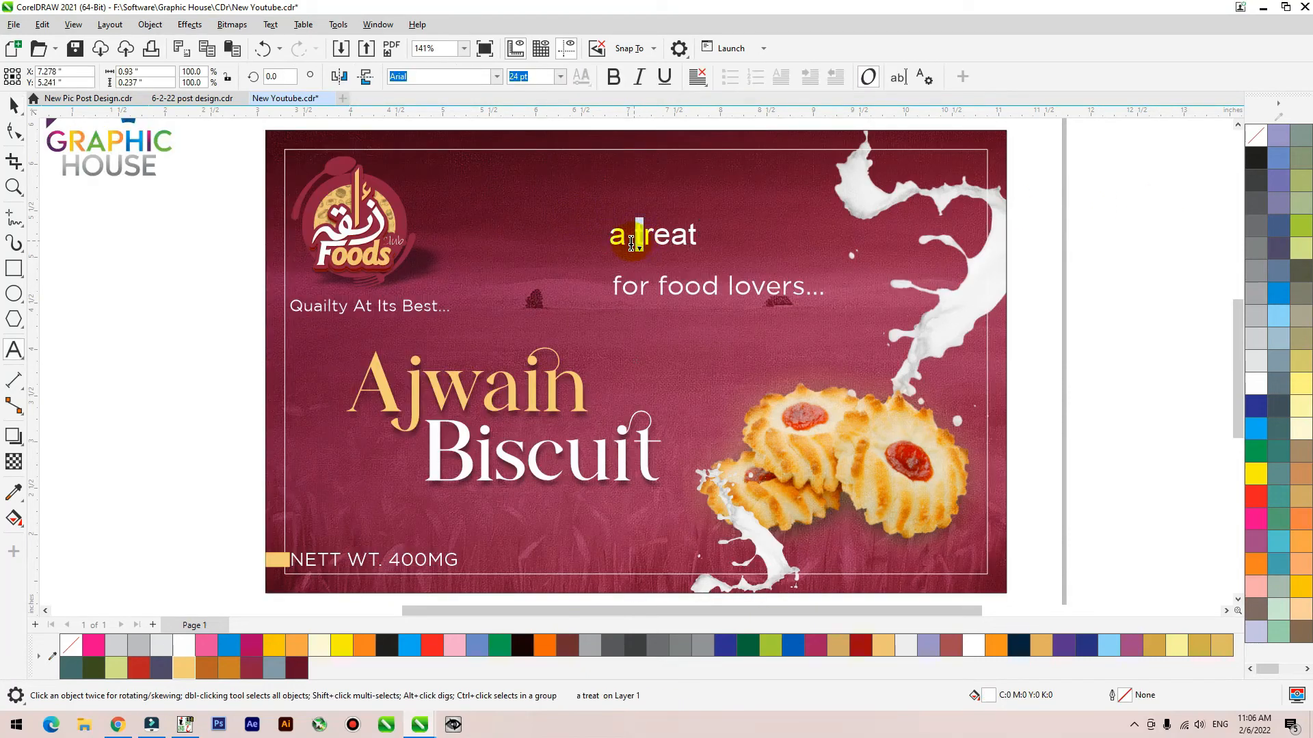
pyautogui.press('BackSpace')
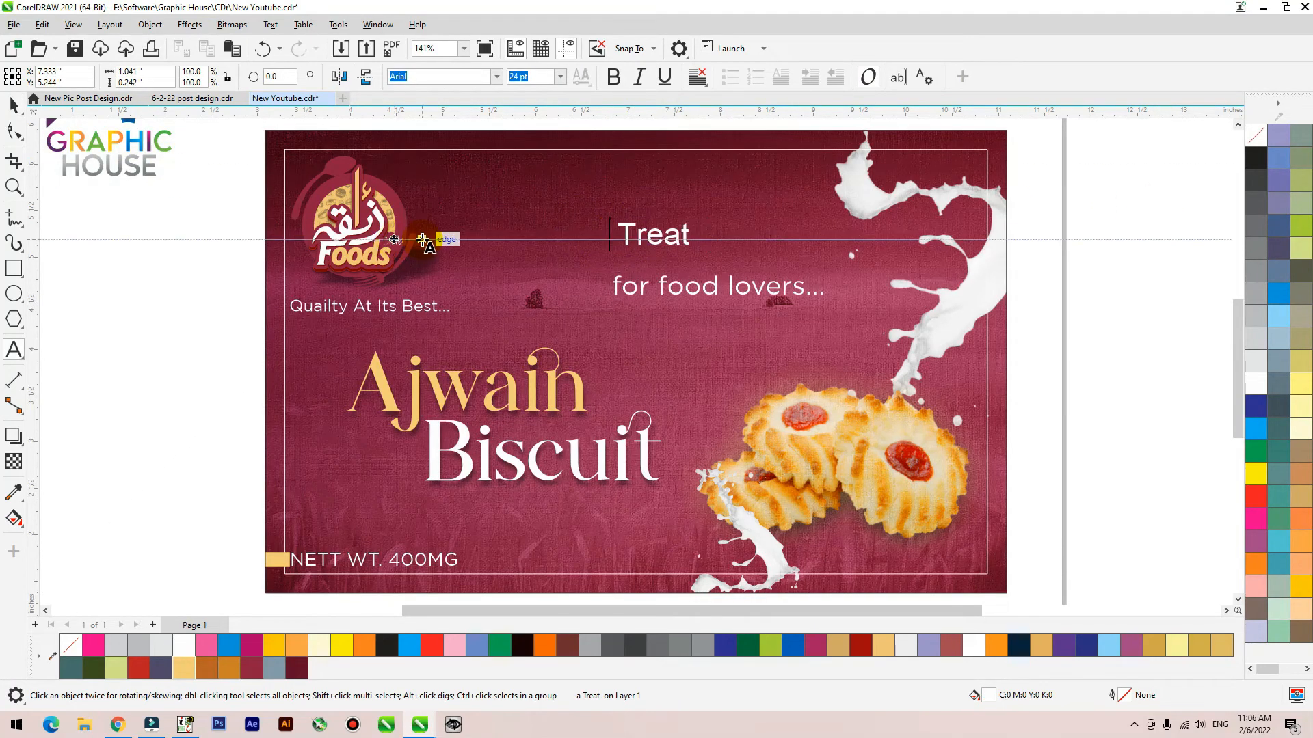
pyautogui.click(14, 105)
# Set "A Treat" in the Authorized Signature font, enlarge it to about 73 pt and fill it light gold.
pyautogui.click(497, 77)
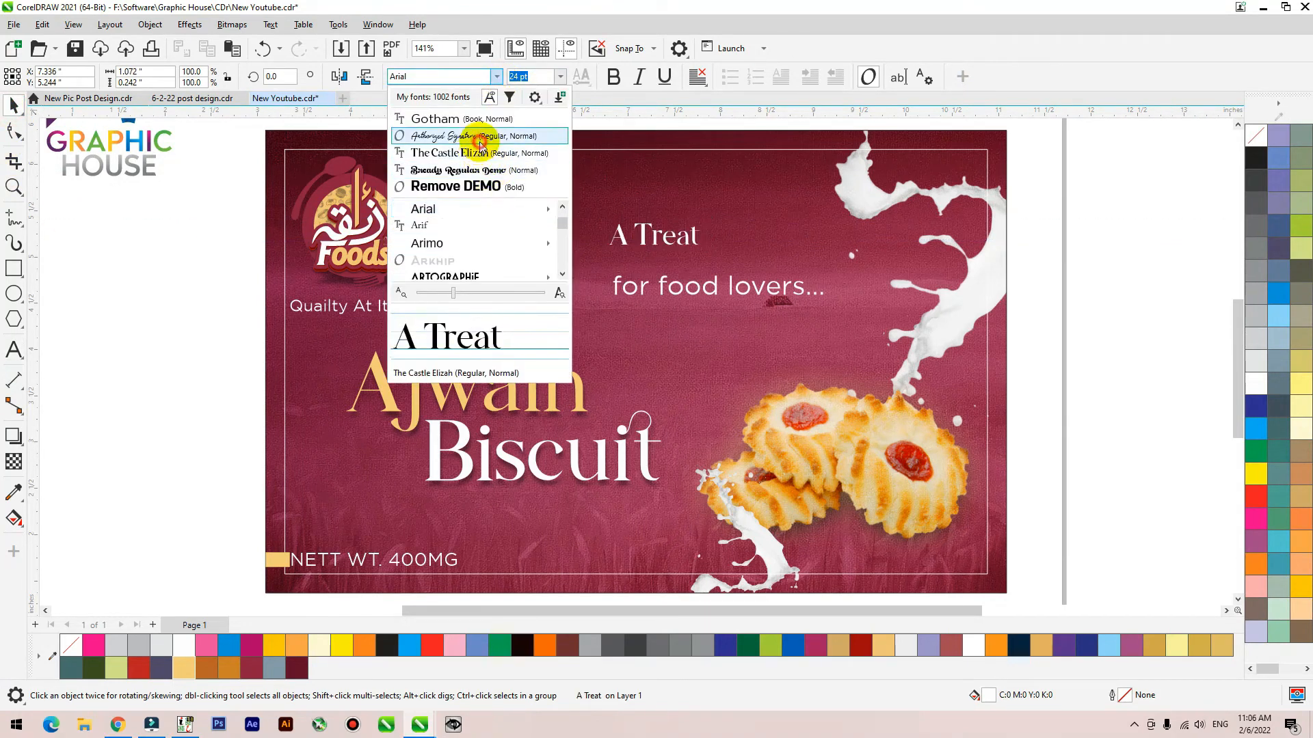
pyautogui.click(472, 136)
pyautogui.moveTo(680, 220); pyautogui.dragTo(811, 173)
pyautogui.moveTo(750, 220); pyautogui.dragTo(658, 257)
pyautogui.click(184, 666)
# Place "for food lovers..." close under "A Treat", then scale both texts down slightly and move them right together.
pyautogui.moveTo(707, 301); pyautogui.dragTo(656, 294)
pyautogui.keyDown('shift'); pyautogui.click(670, 258); pyautogui.keyUp('shift')
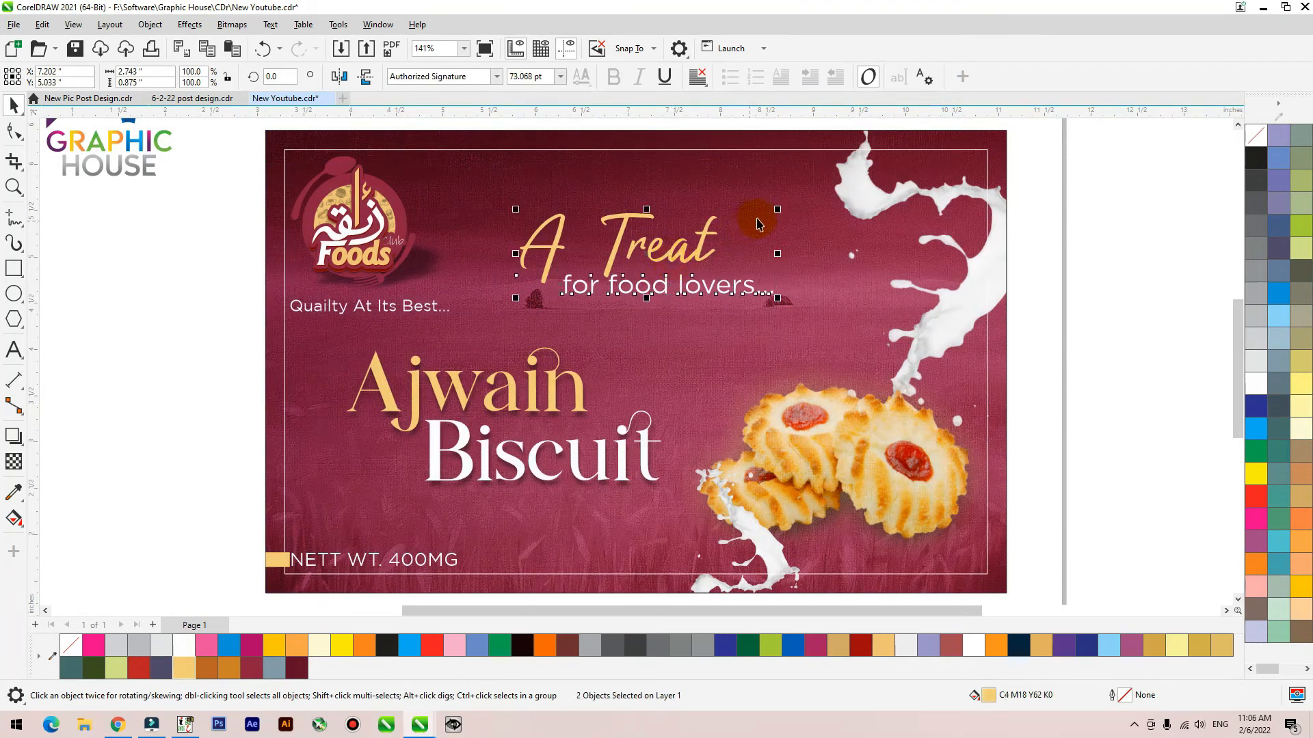
pyautogui.moveTo(778, 214); pyautogui.dragTo(739, 227)
pyautogui.moveTo(653, 263); pyautogui.dragTo(764, 259)
pyautogui.click(198, 335)
# Draw a straight horizontal line about 2.8 inches long below the word Biscuit.
pyautogui.moveTo(198, 299); pyautogui.dragTo(755, 538)
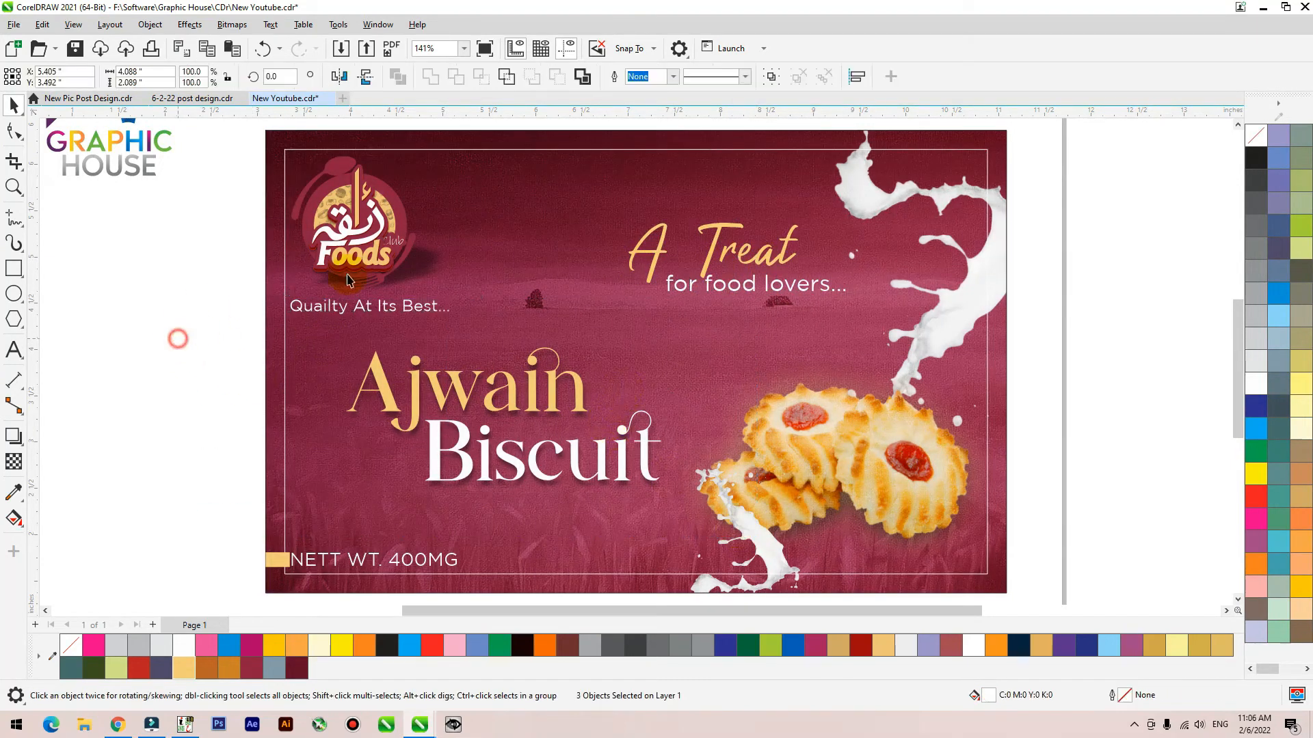
pyautogui.scroll(-2, 410, 262)
pyautogui.press('F2')
pyautogui.moveTo(253, 280); pyautogui.dragTo(729, 547)
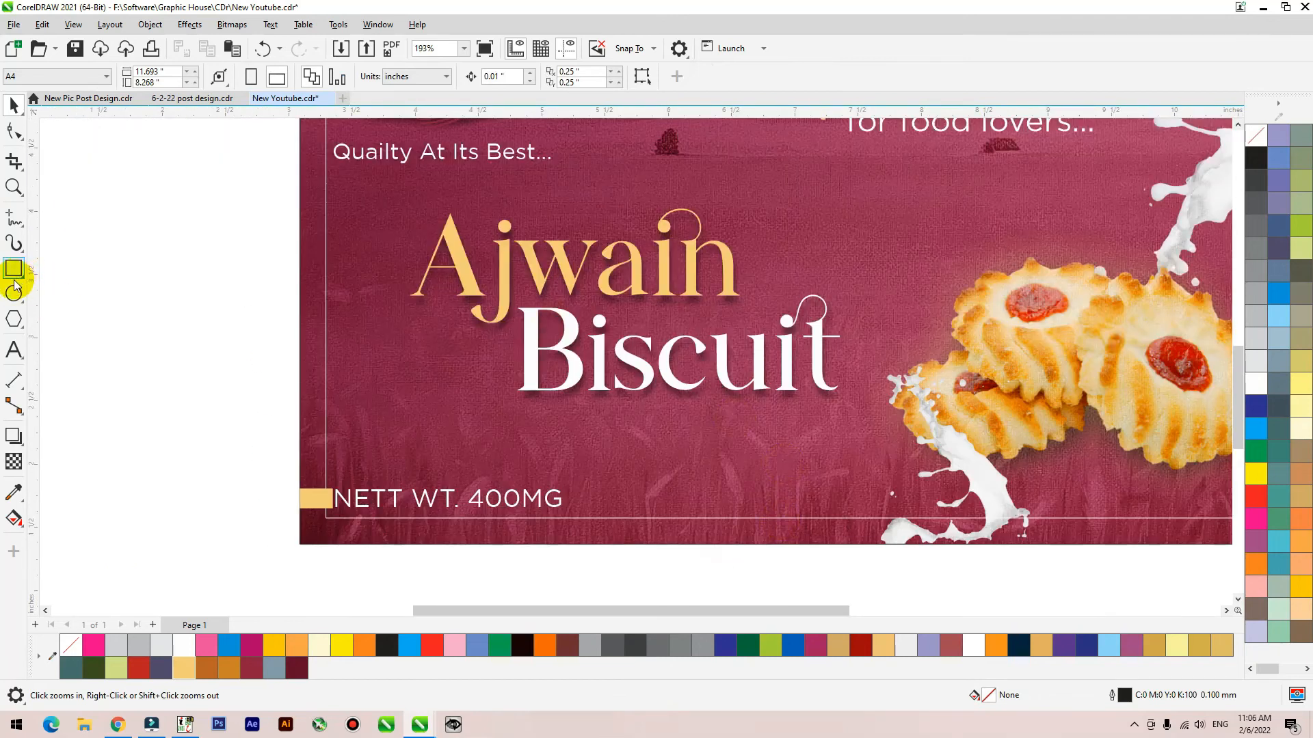
pyautogui.click(11, 220)
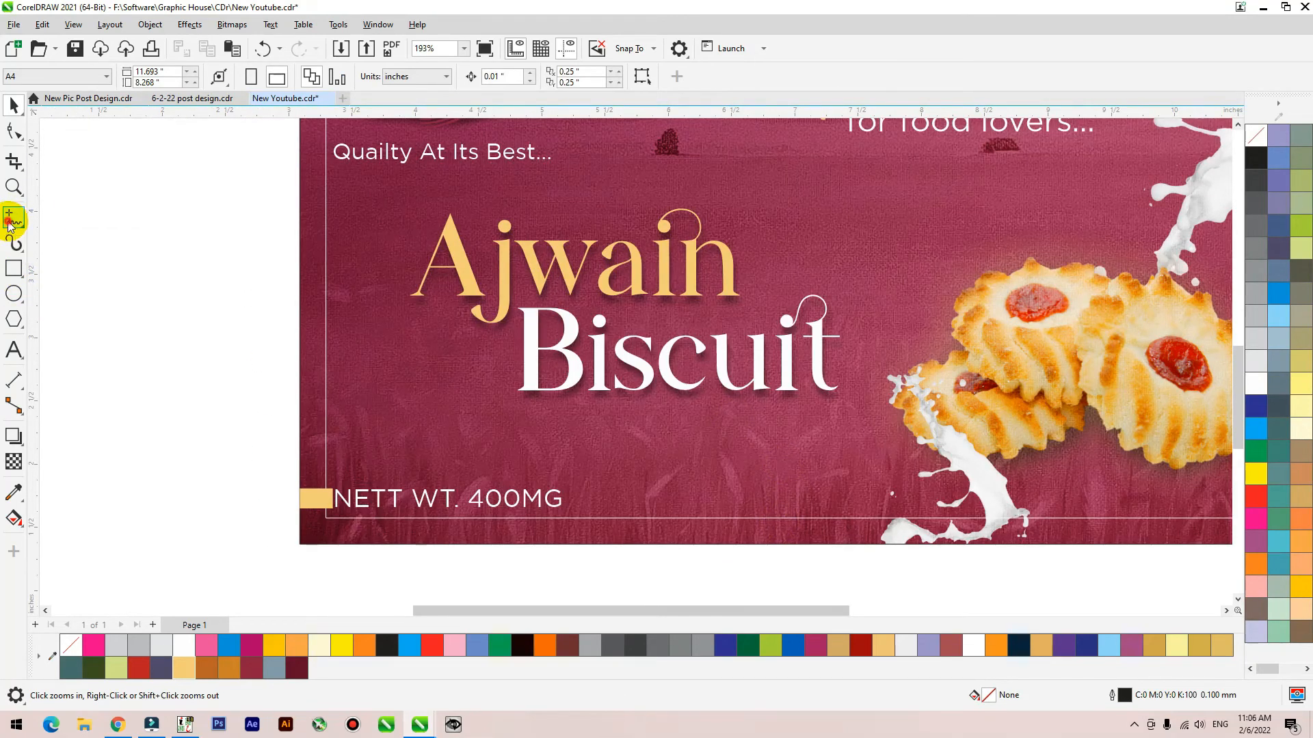
pyautogui.click(438, 431)
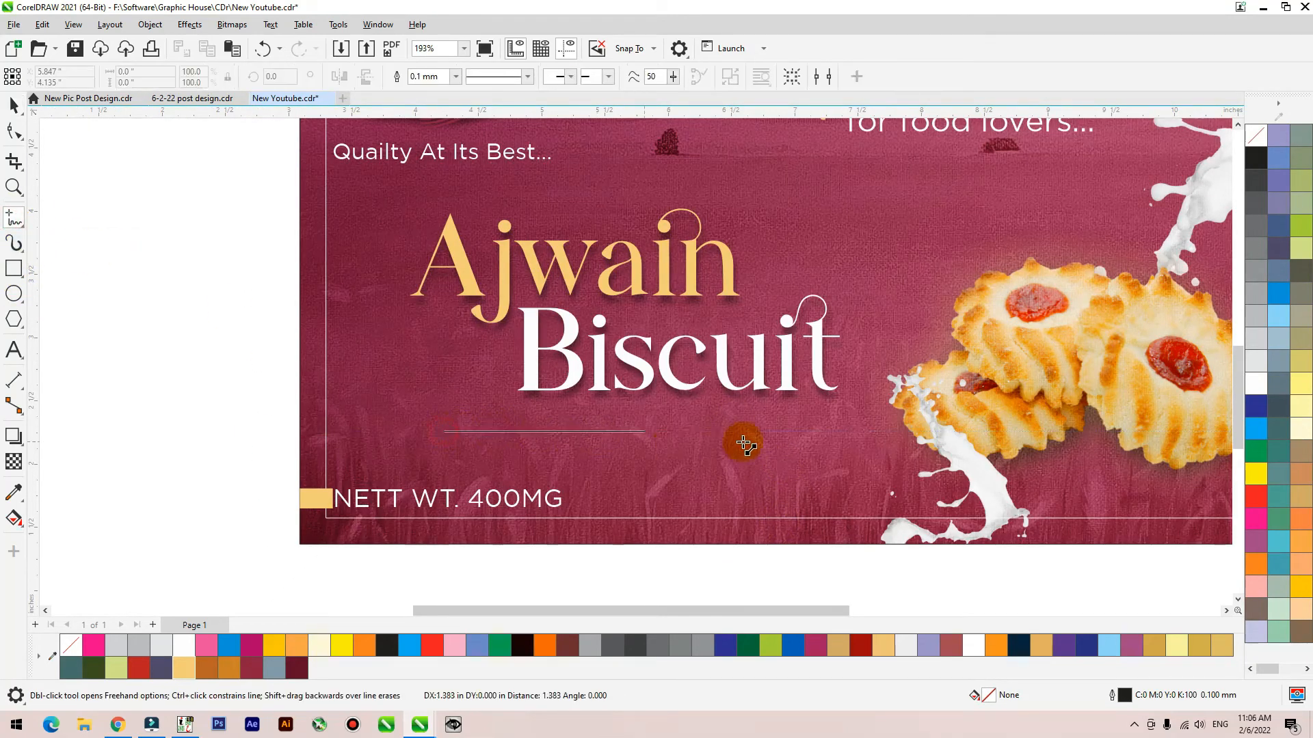
pyautogui.click(805, 432)
pyautogui.press('space')
# Colour the horizontal line white and set its outline width to 0.25 mm.
pyautogui.rightClick(1256, 383)
pyautogui.scroll(2, 562, 441)
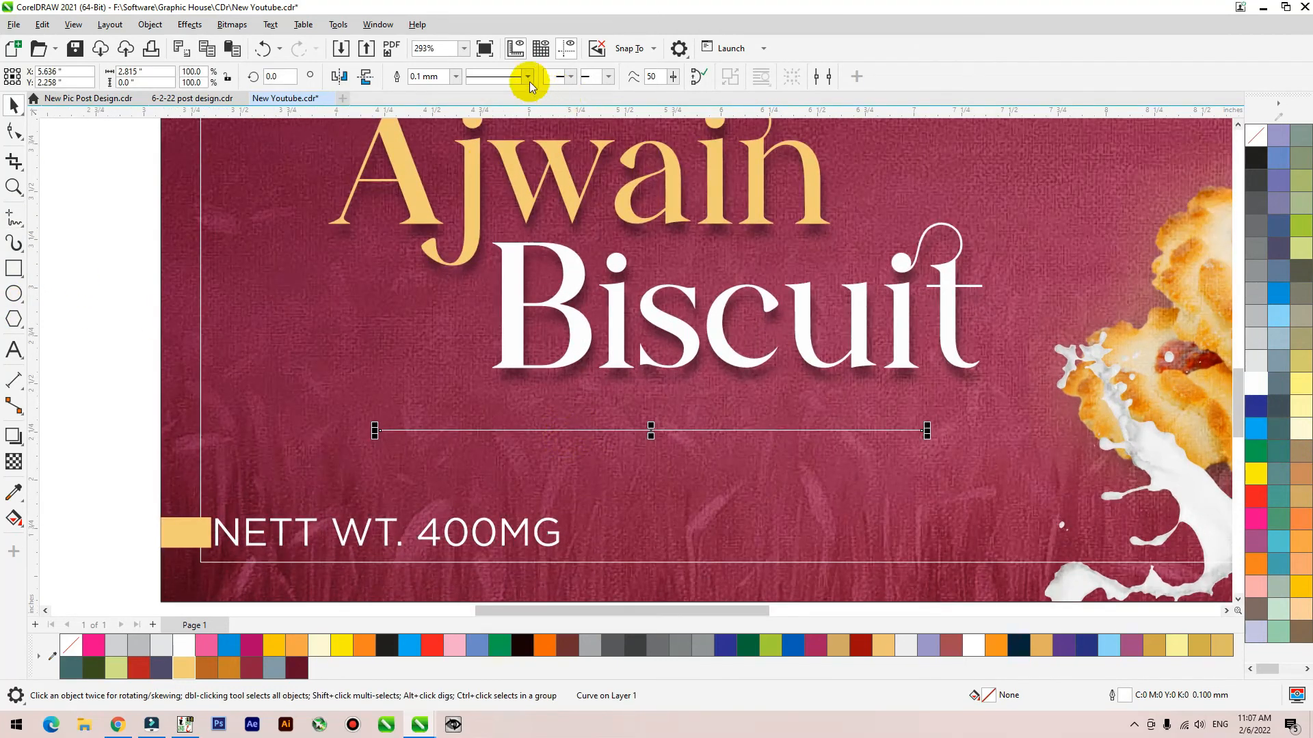
pyautogui.click(455, 76)
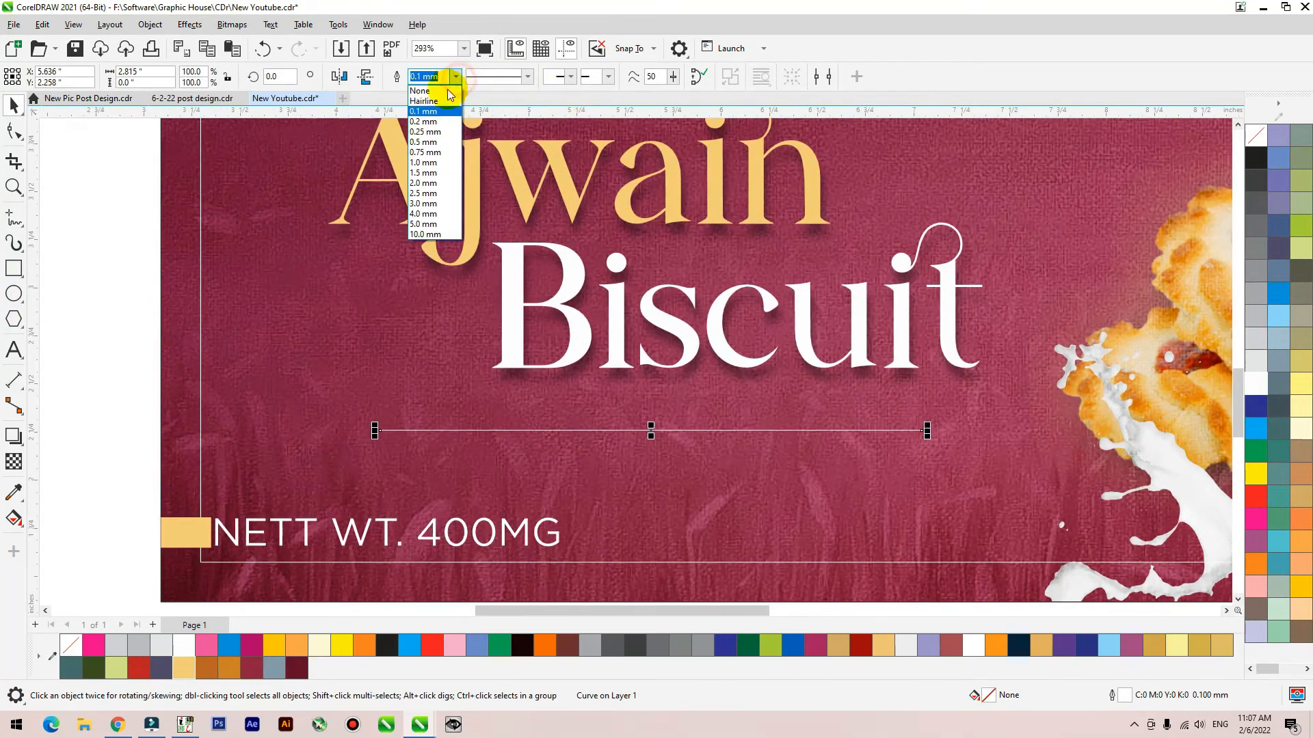
pyautogui.click(435, 132)
# Draw a circle about 0.079 inches in diameter on the line's right end and fill it white without an outline.
pyautogui.click(14, 293)
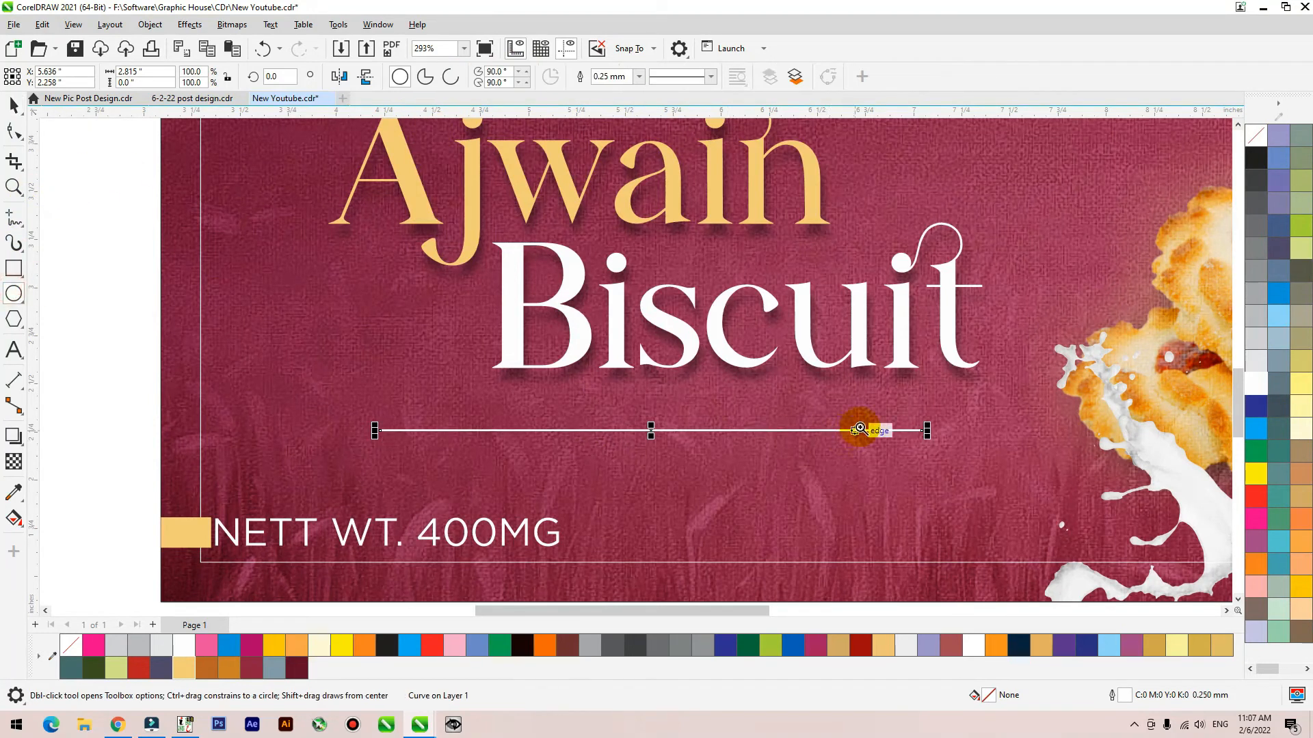
pyautogui.scroll(4, 925, 428)
pyautogui.moveTo(518, 241)
pyautogui.mouseDown()
pyautogui.moveTo(589, 314)
pyautogui.moveTo(522, 296)
pyautogui.mouseUp()
pyautogui.press('space')
pyautogui.click(1256, 380)
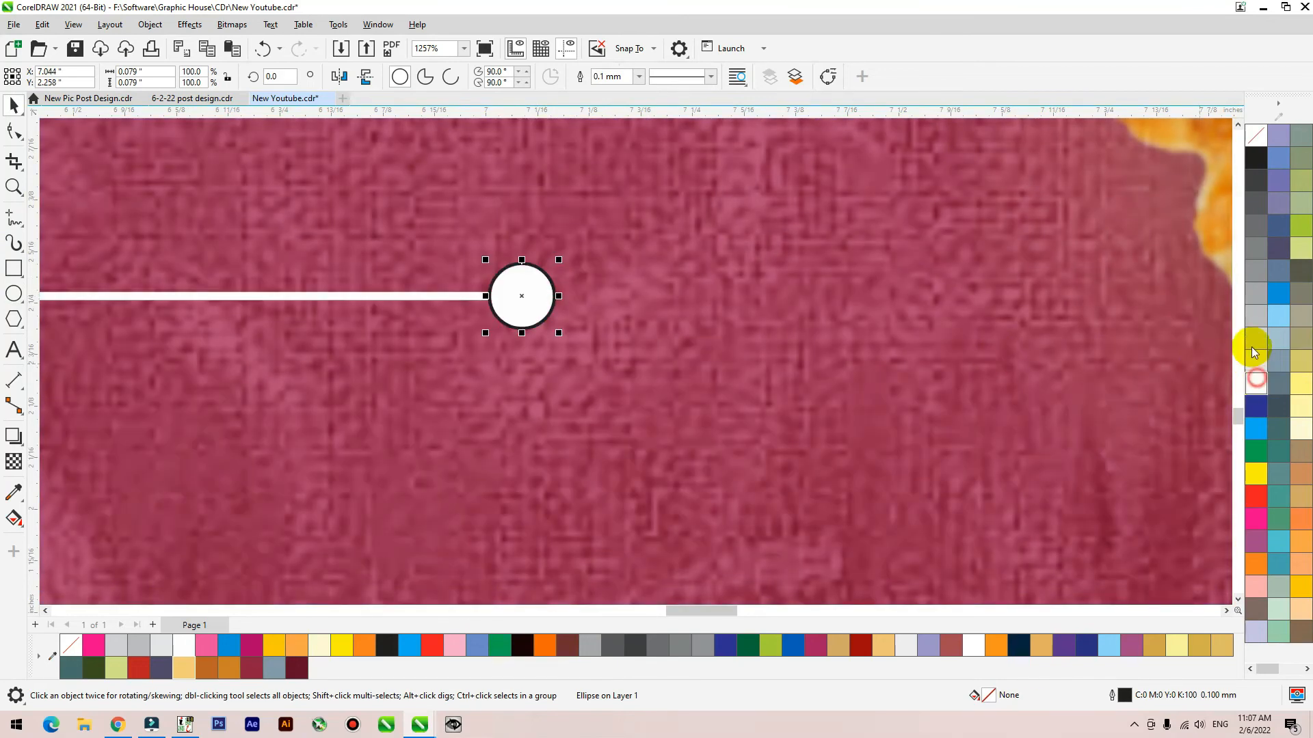
pyautogui.scroll(-2, 1264, 284)
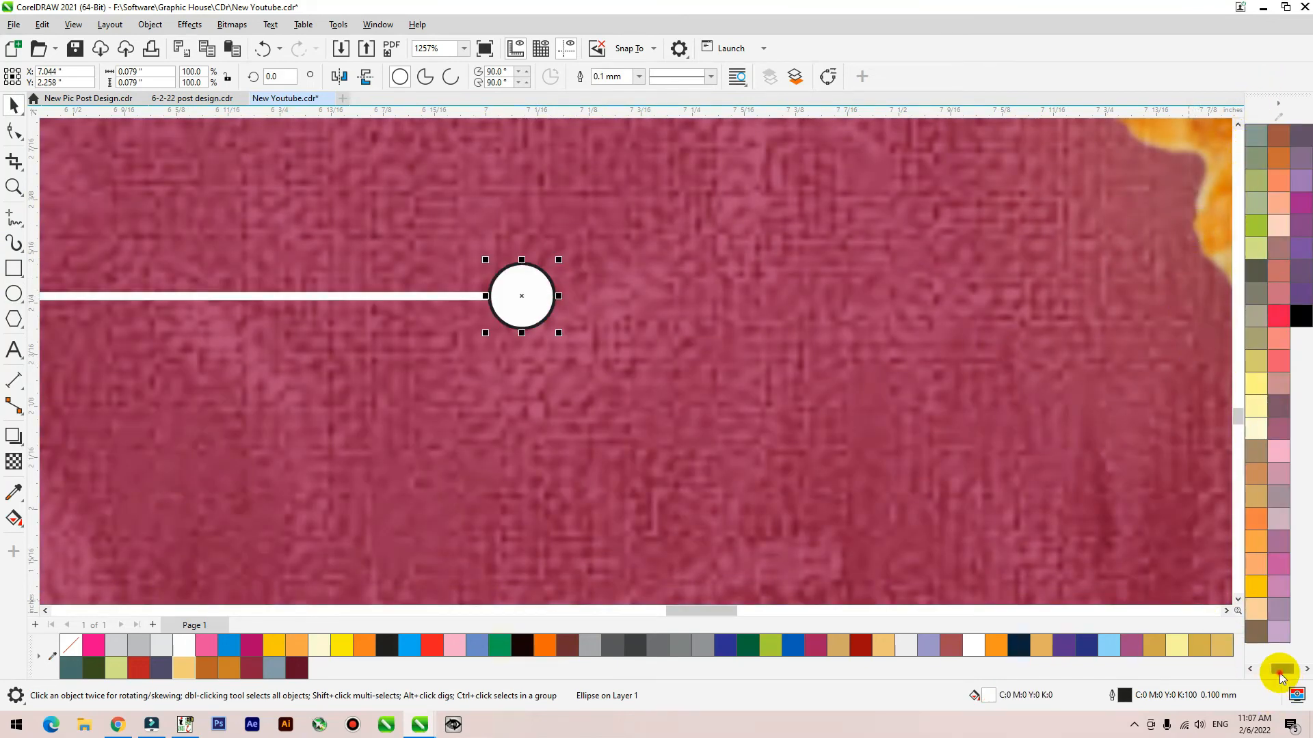
pyautogui.moveTo(1280, 673); pyautogui.dragTo(1249, 667)
pyautogui.rightClick(1264, 138)
pyautogui.scroll(-2, 1264, 274)
# Copy the white end circle onto the middle of the line and enlarge the copy to about 0.115 inches in diameter.
pyautogui.scroll(-5, 419, 252)
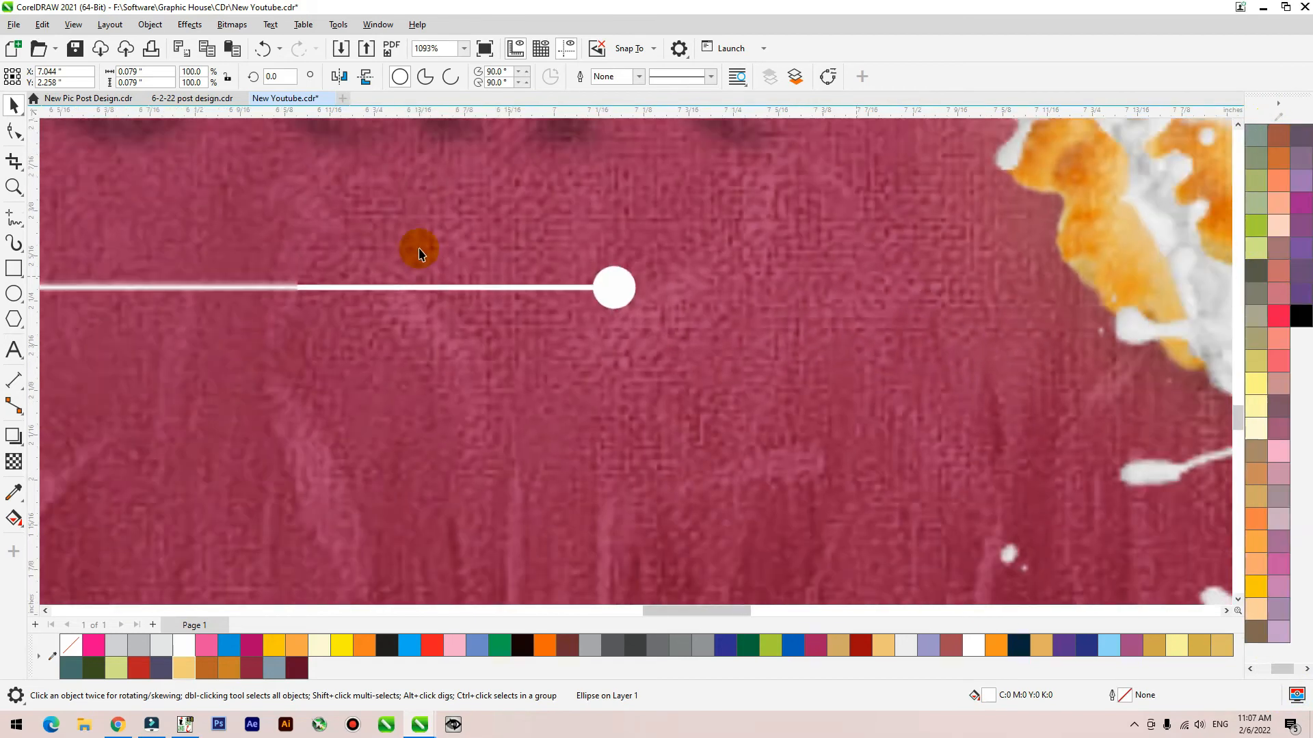
pyautogui.moveTo(722, 317); pyautogui.dragTo(514, 319)
pyautogui.keyDown('shift'); pyautogui.click(408, 317); pyautogui.keyUp('shift')
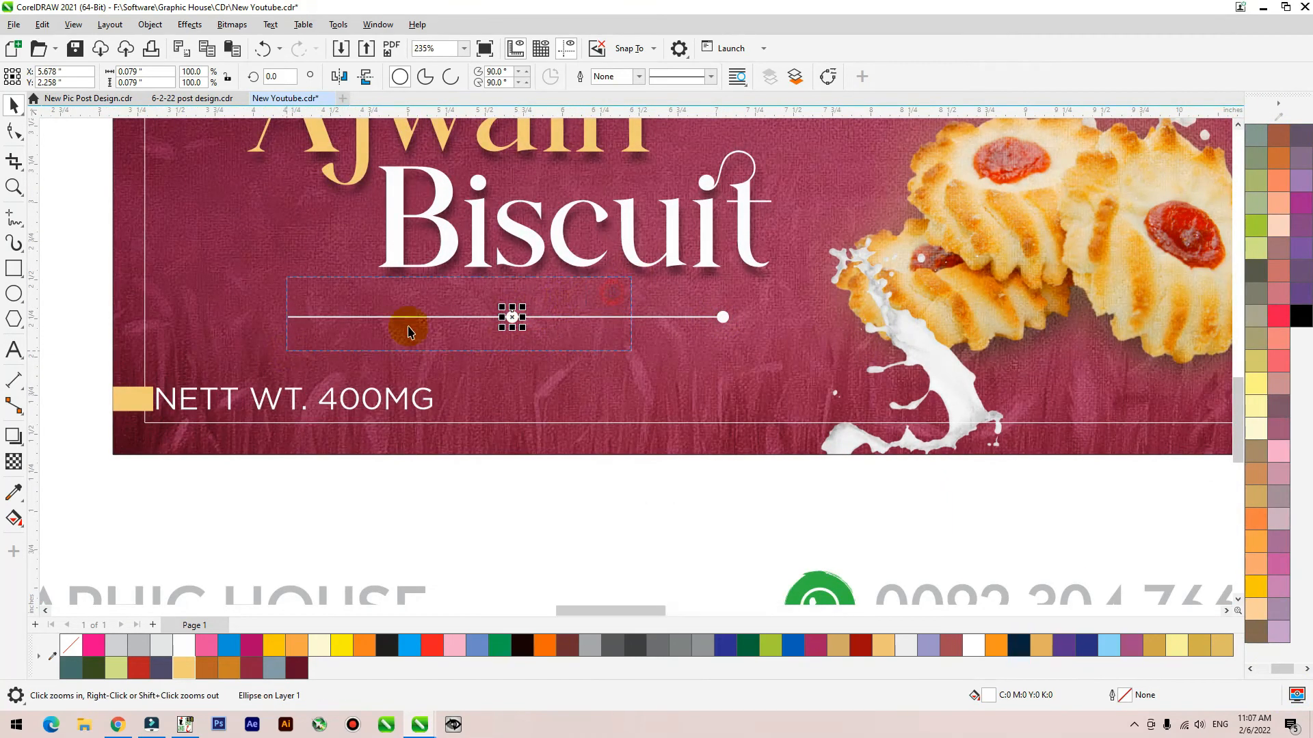
pyautogui.scroll(3, 409, 320)
pyautogui.click(798, 373)
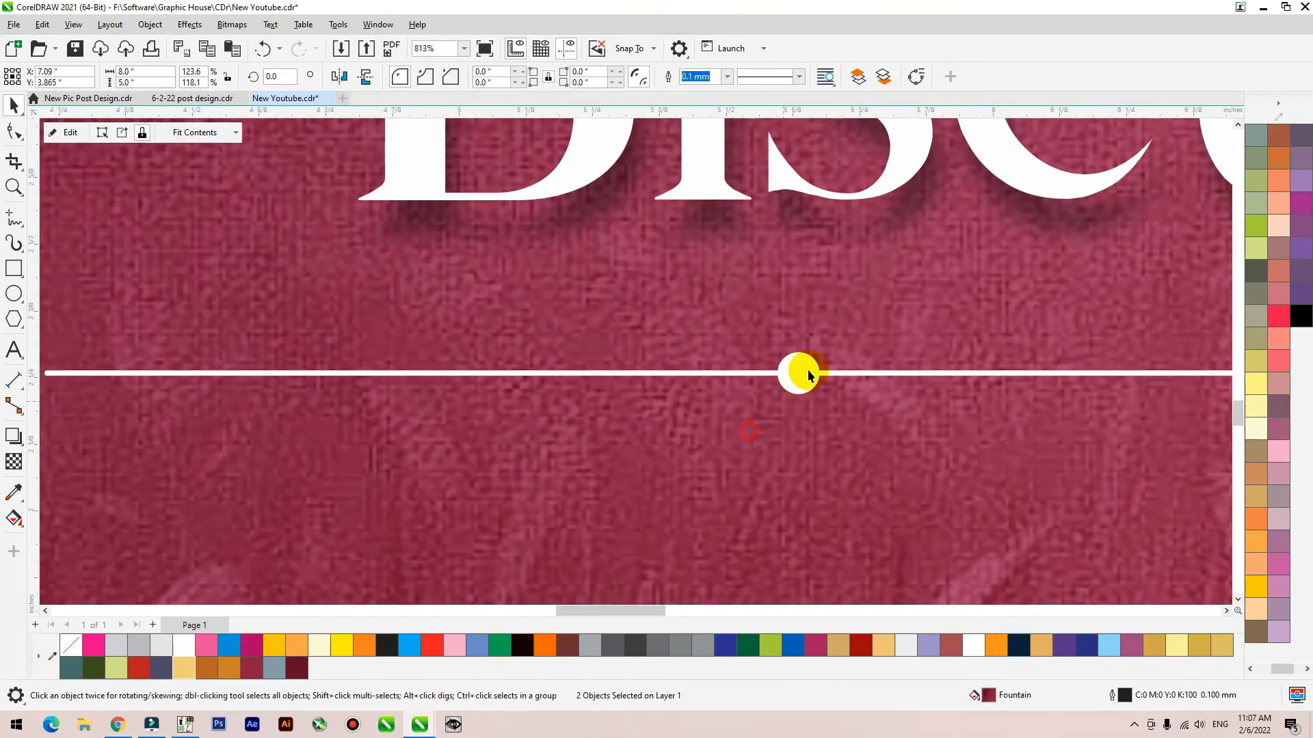
pyautogui.moveTo(825, 350); pyautogui.dragTo(835, 340)
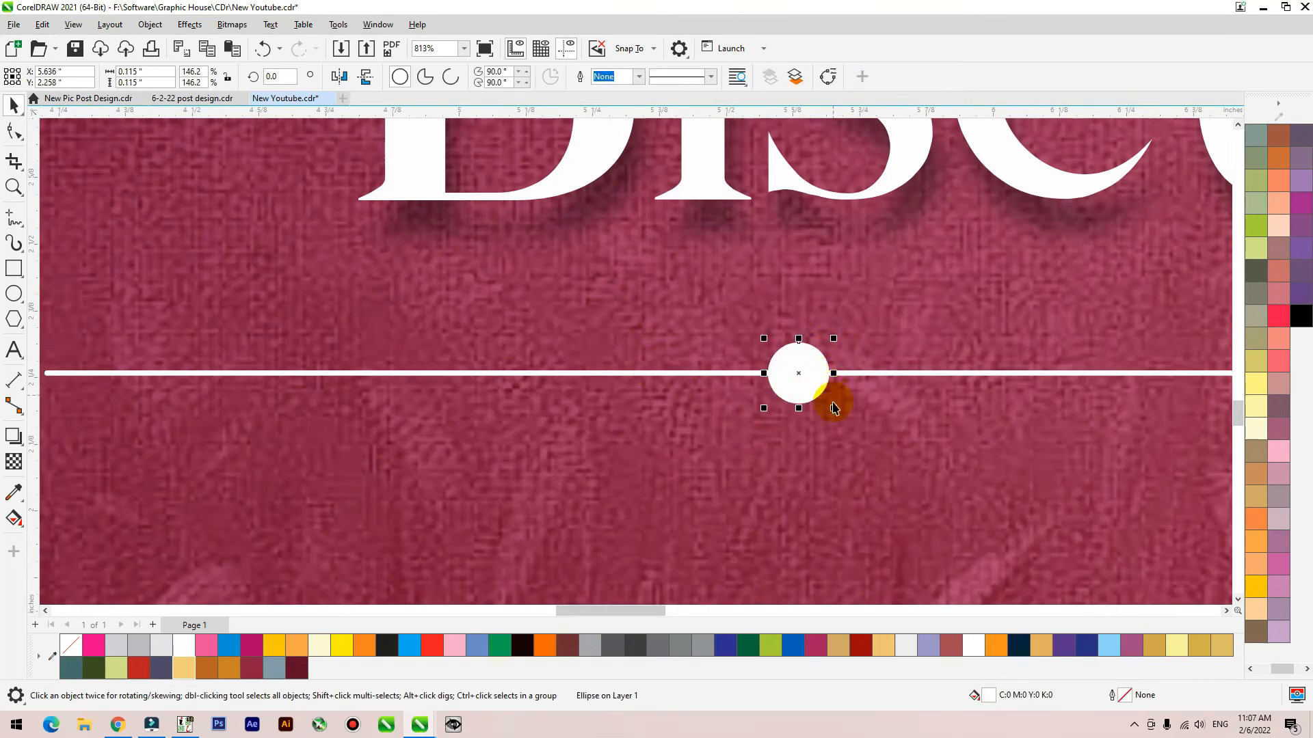
# Copy the small white circle onto the line's other end and group the line with its three circles.
pyautogui.scroll(-1, 833, 402)
pyautogui.scroll(-1, 755, 397)
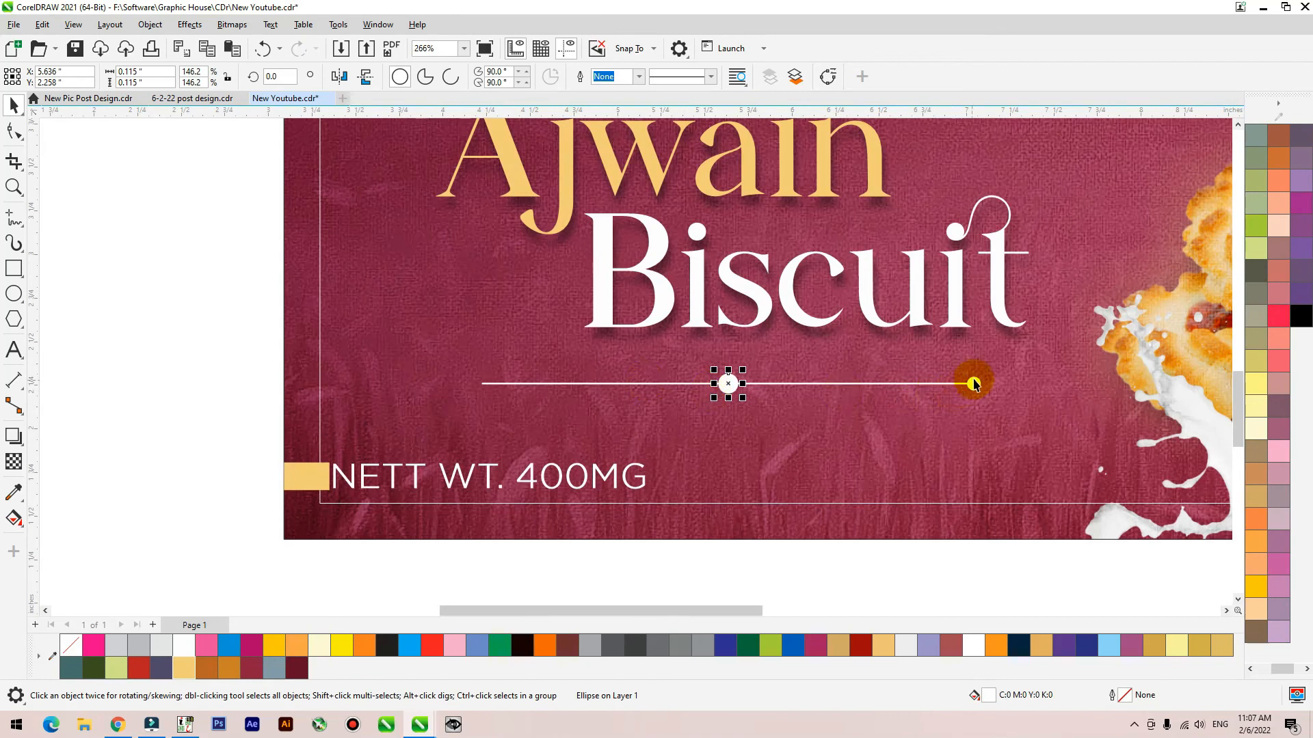
pyautogui.moveTo(962, 387); pyautogui.dragTo(483, 383)
pyautogui.moveTo(222, 356); pyautogui.dragTo(1032, 419)
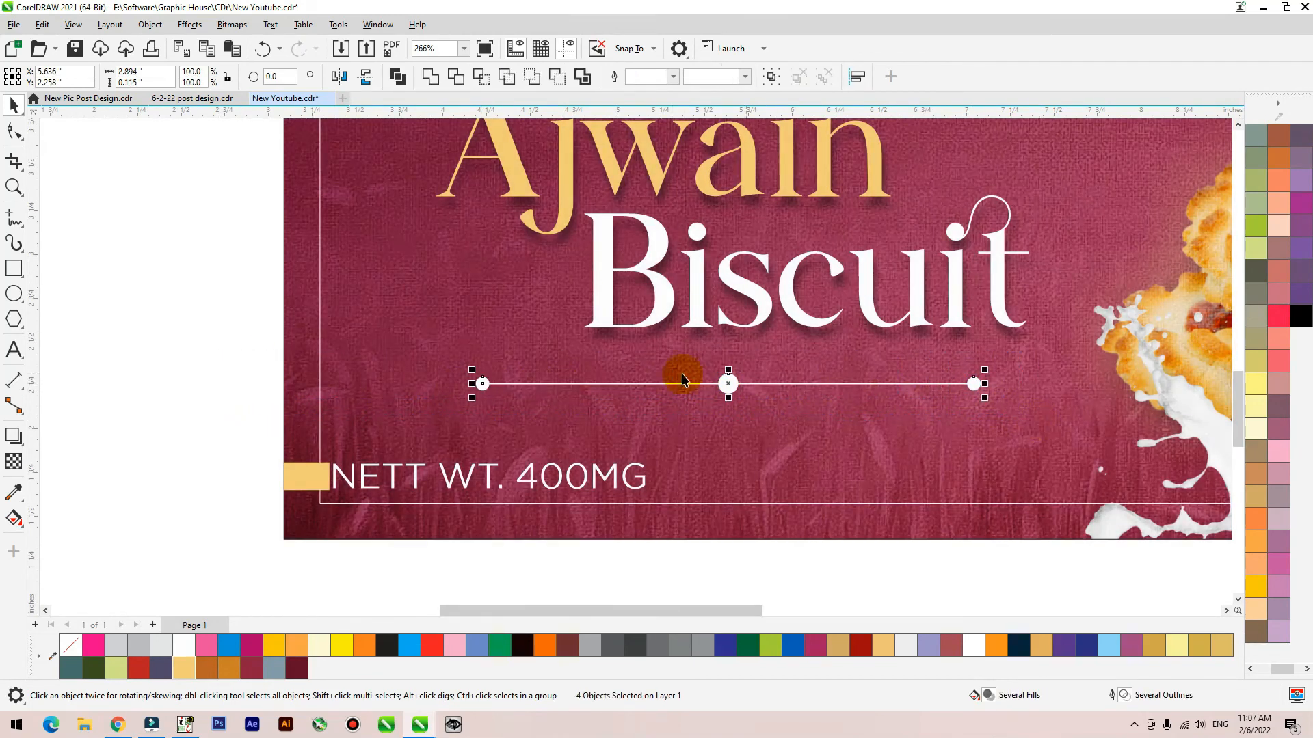
pyautogui.scroll(-1, 628, 381)
pyautogui.hotkey('ctrl', 'g')
# Scale the line ornament to about 2.5 inches wide, duplicate it above the word Ajwain and group both ornaments.
pyautogui.moveTo(867, 376); pyautogui.dragTo(842, 376)
pyautogui.moveTo(695, 383); pyautogui.dragTo(687, 164)
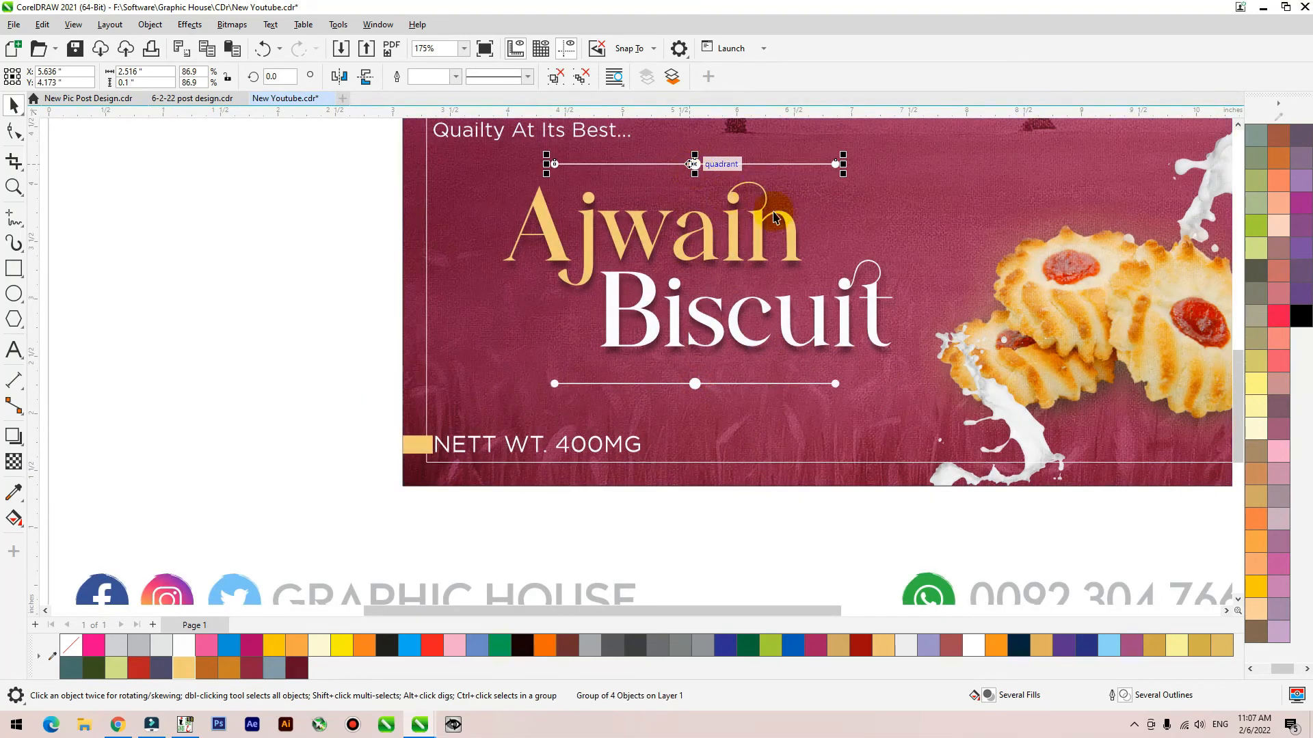
pyautogui.click(694, 386)
pyautogui.keyDown('shift'); pyautogui.click(694, 165); pyautogui.keyUp('shift')
pyautogui.hotkey('ctrl', 'g')
pyautogui.scroll(-2, 619, 381)
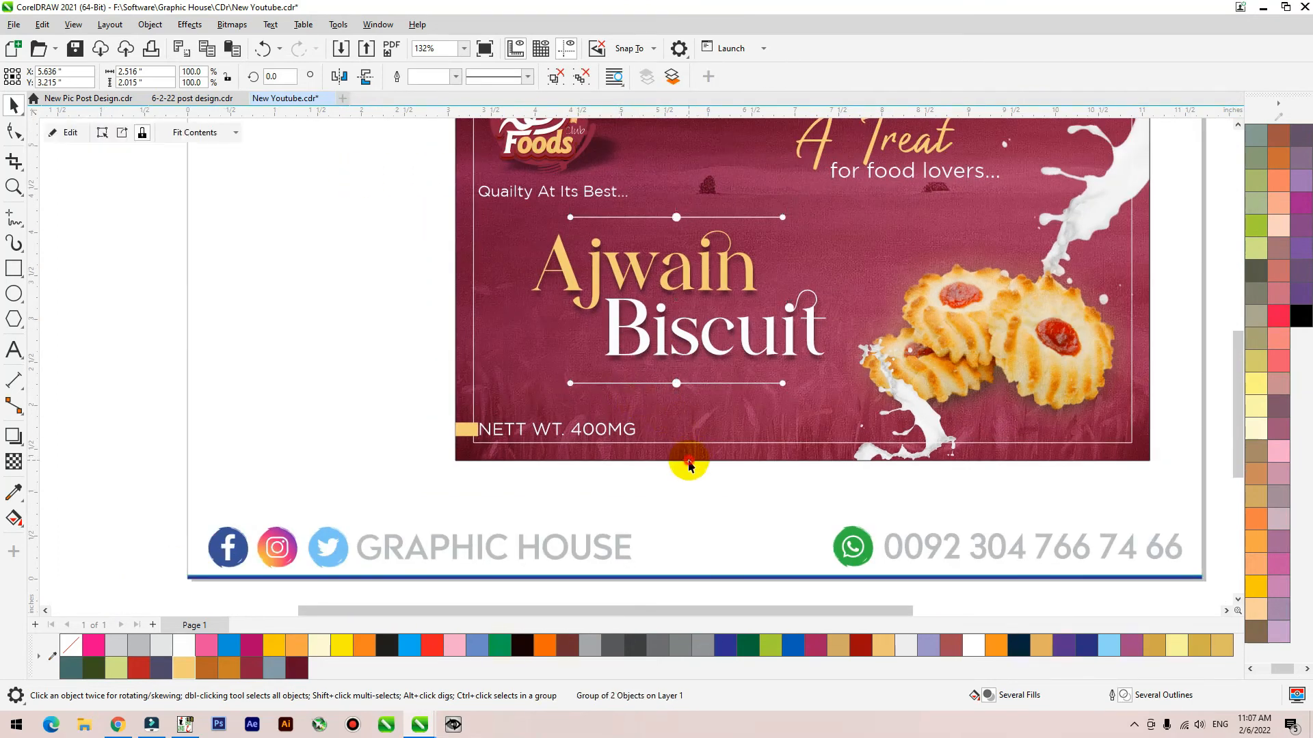
# Move the tagline "Quailty At Its Best..." slightly up and to the right beneath the Foods logo.
pyautogui.click(683, 436)
pyautogui.hotkey('shift', 'F2')
pyautogui.moveTo(219, 308); pyautogui.dragTo(689, 528)
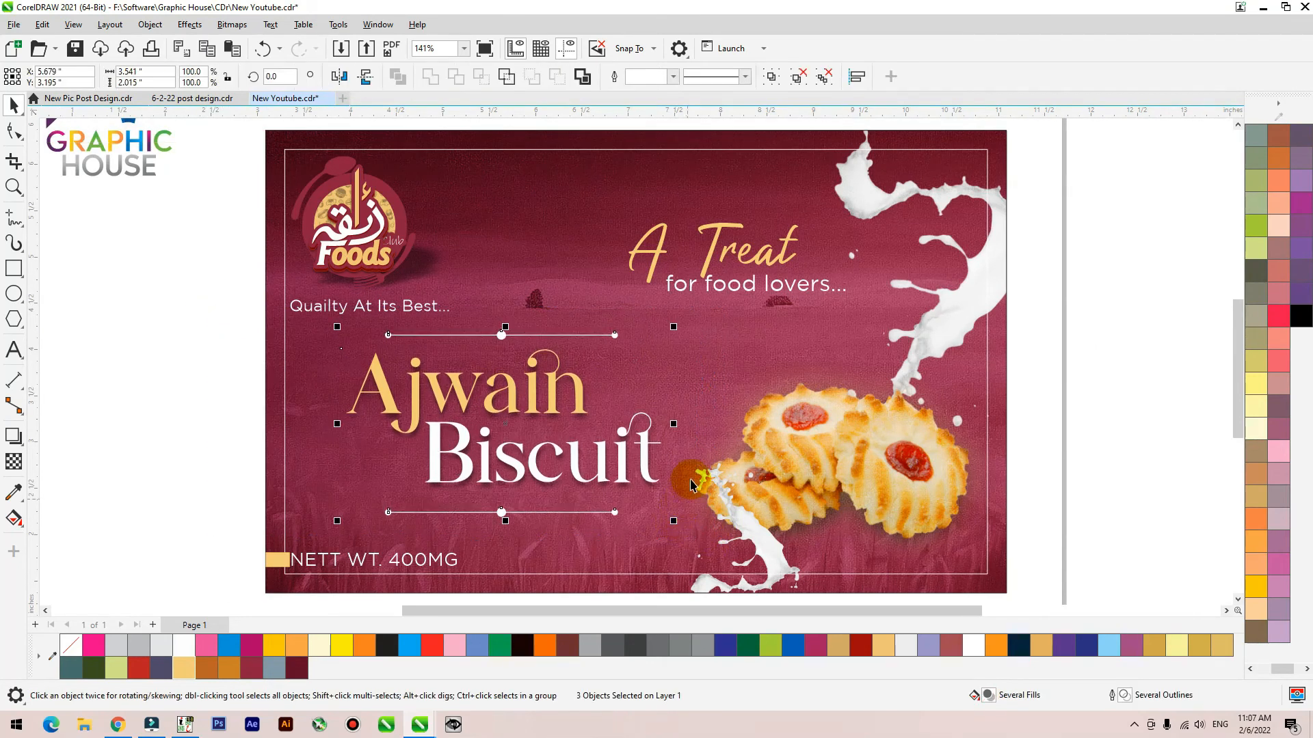
pyautogui.click(401, 309)
pyautogui.moveTo(362, 315); pyautogui.dragTo(373, 311)
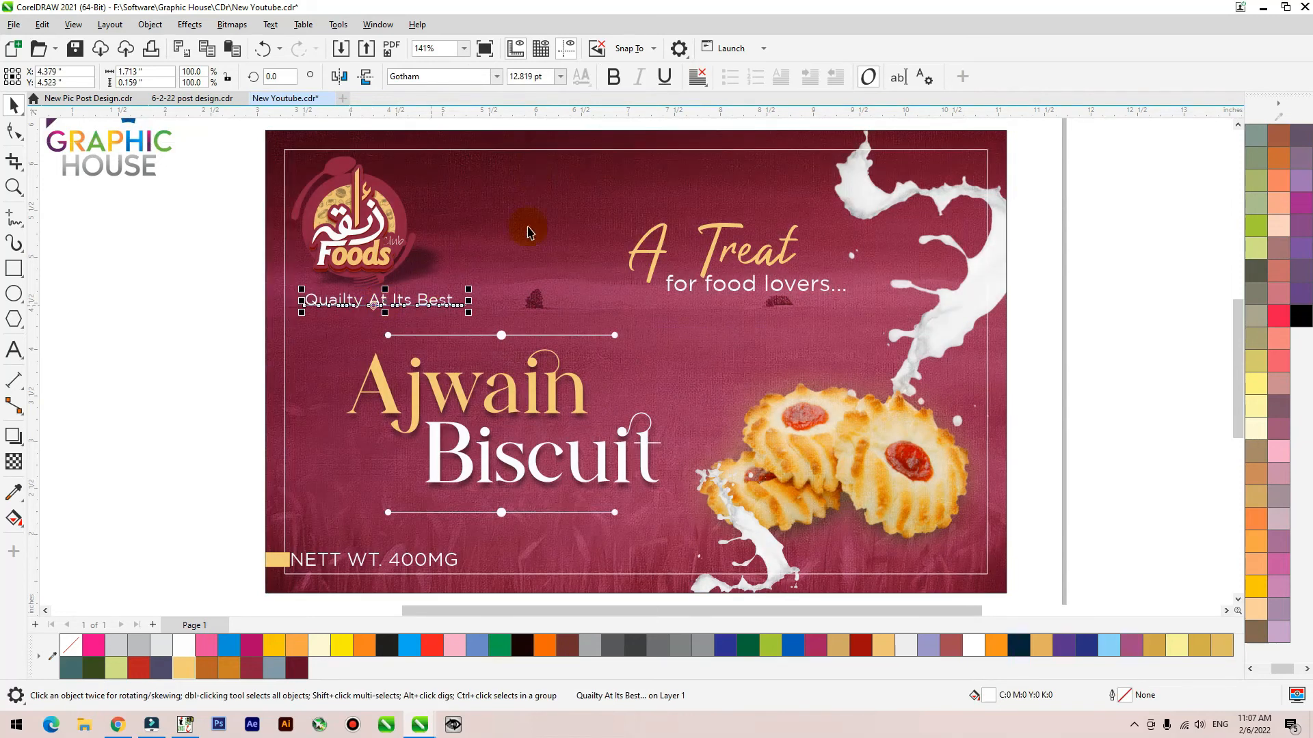
# Remove the outlines from the inner margin rectangle and the maroon background rectangle.
pyautogui.click(536, 150)
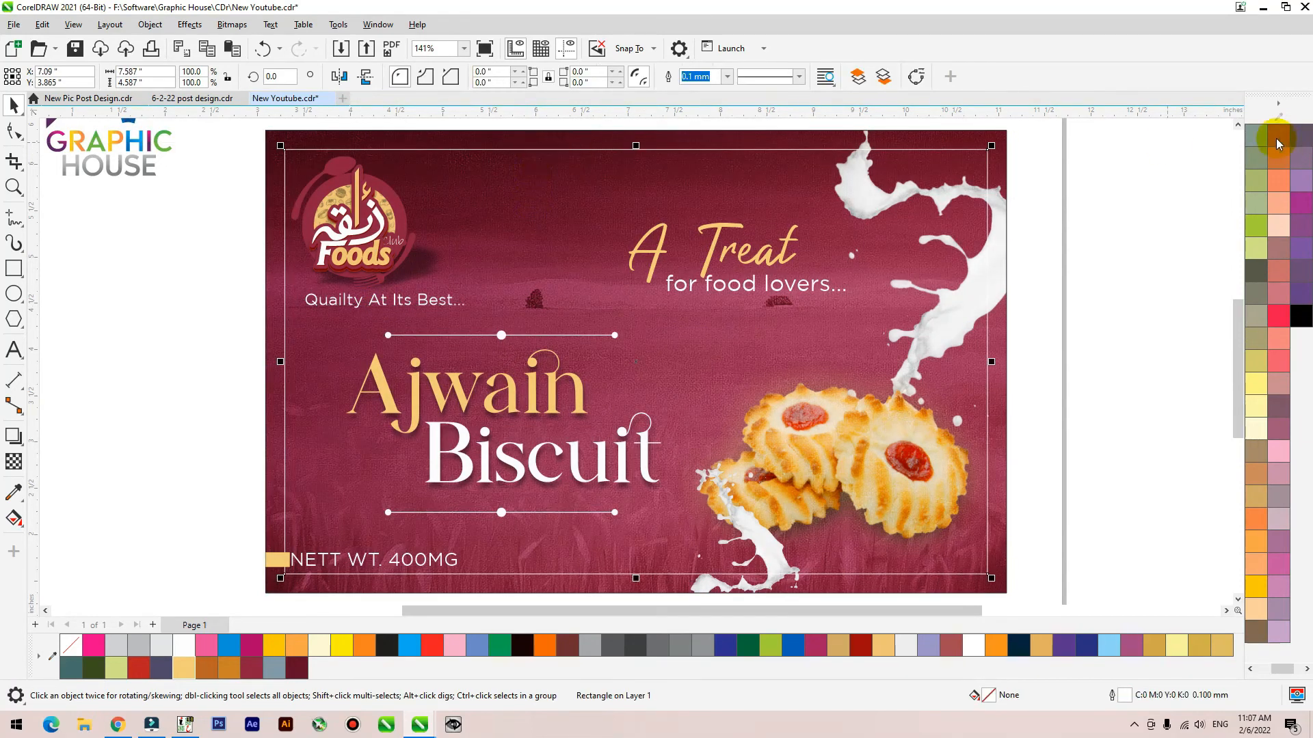
pyautogui.moveTo(1276, 668); pyautogui.dragTo(1245, 661)
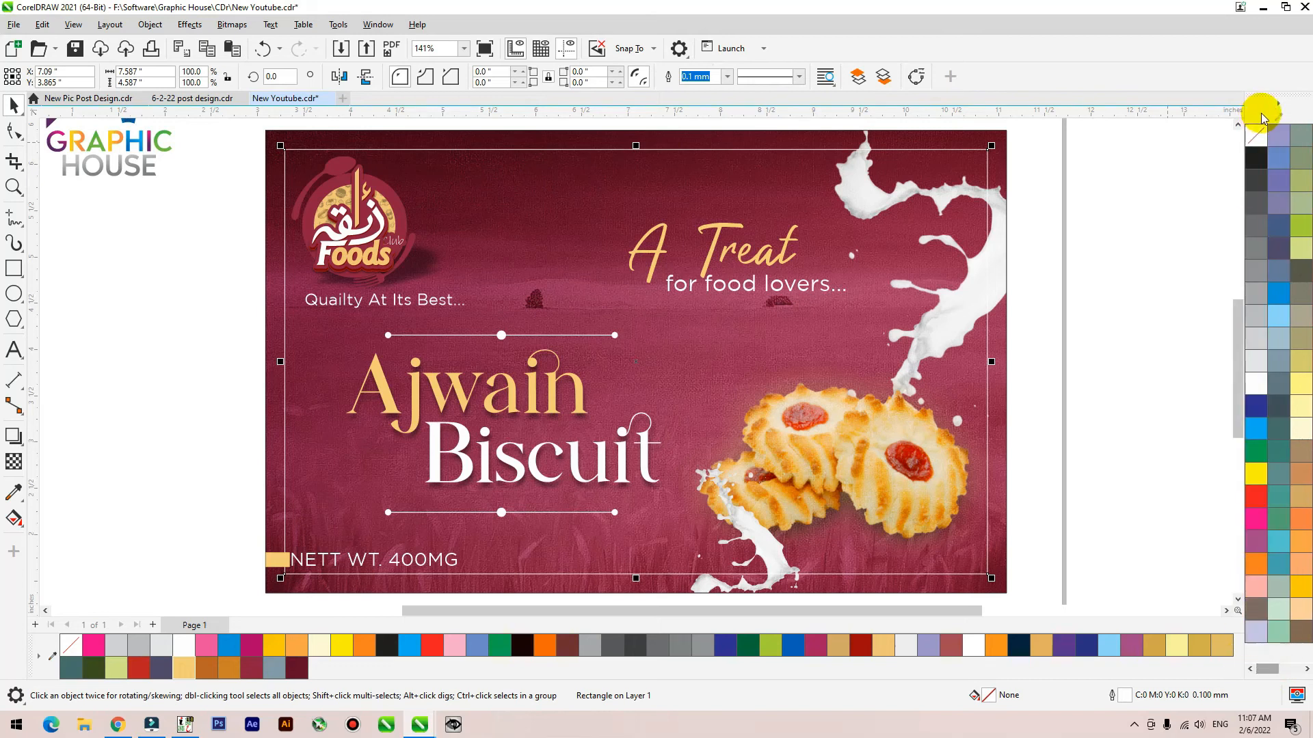
pyautogui.rightClick(1258, 136)
pyautogui.scroll(-2, 911, 288)
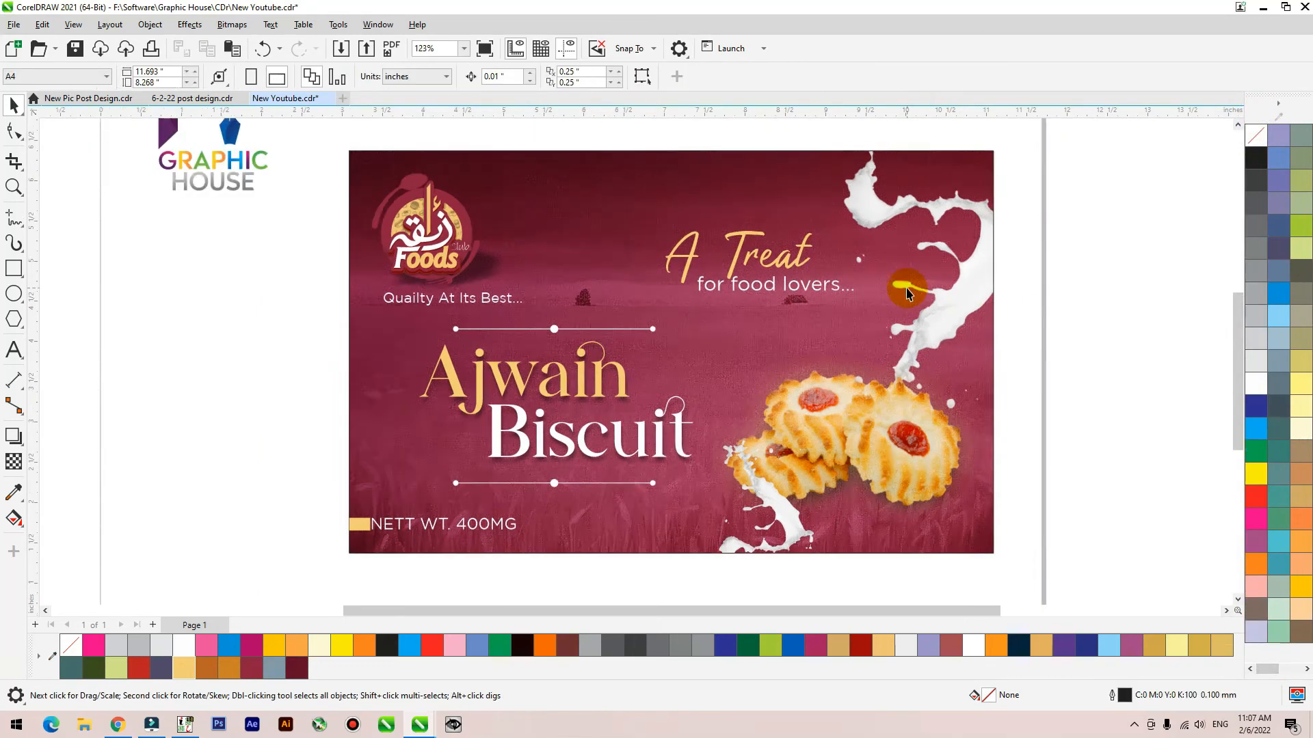
pyautogui.click(976, 251)
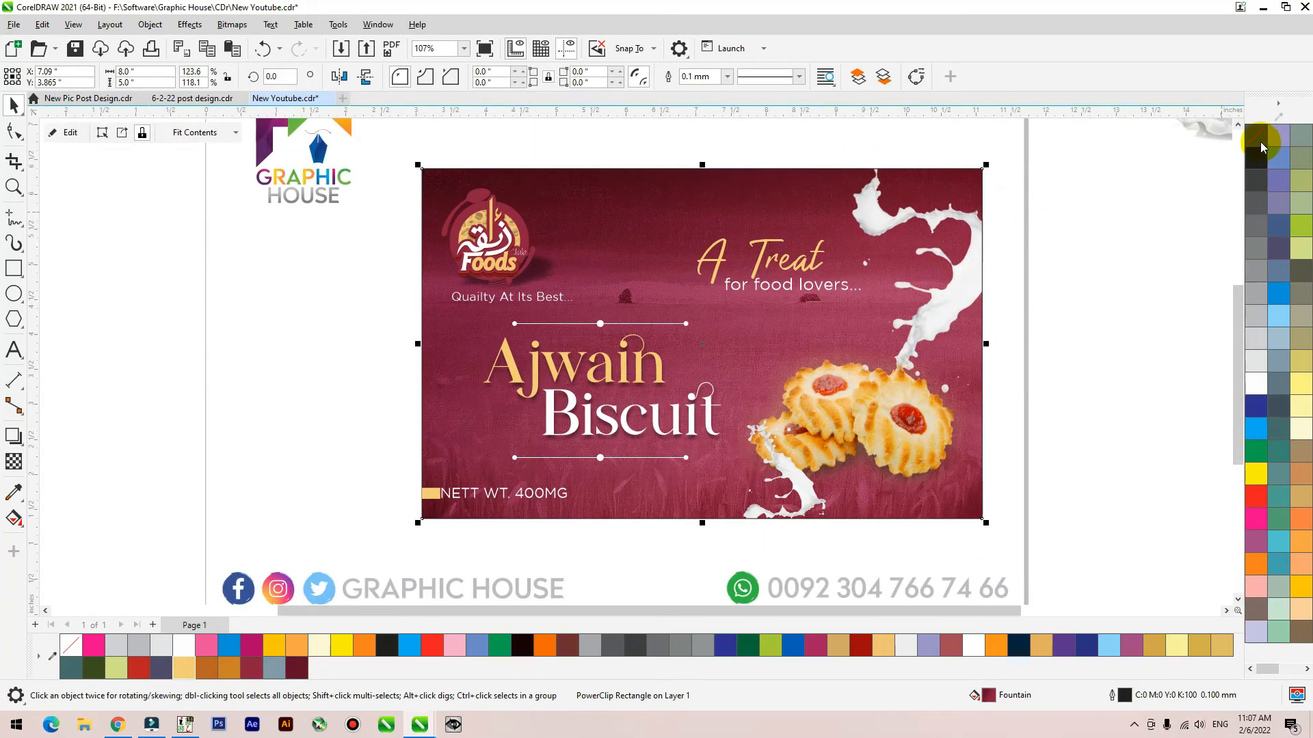
pyautogui.click(1085, 299)
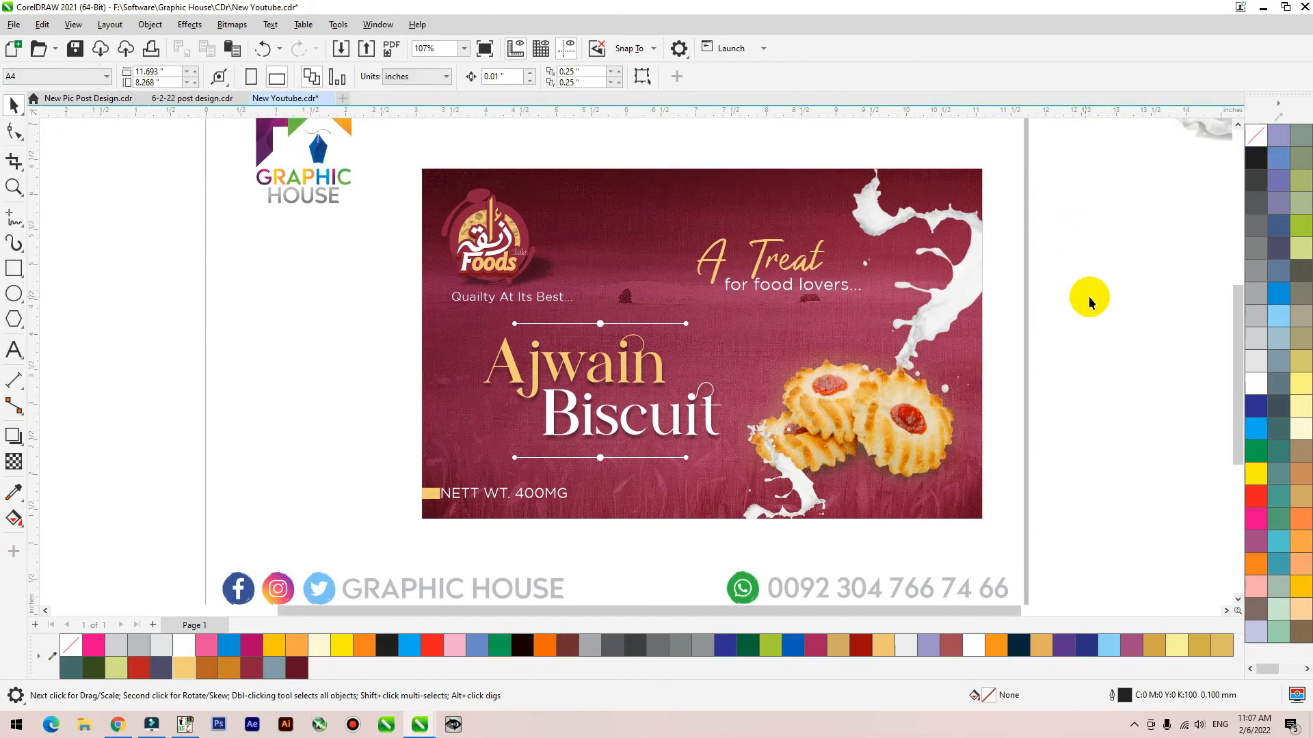
# Copy the biscuits image from inside the PowerClip, paste it outside and place it between the logo and "A Treat".
pyautogui.doubleClick(887, 409)
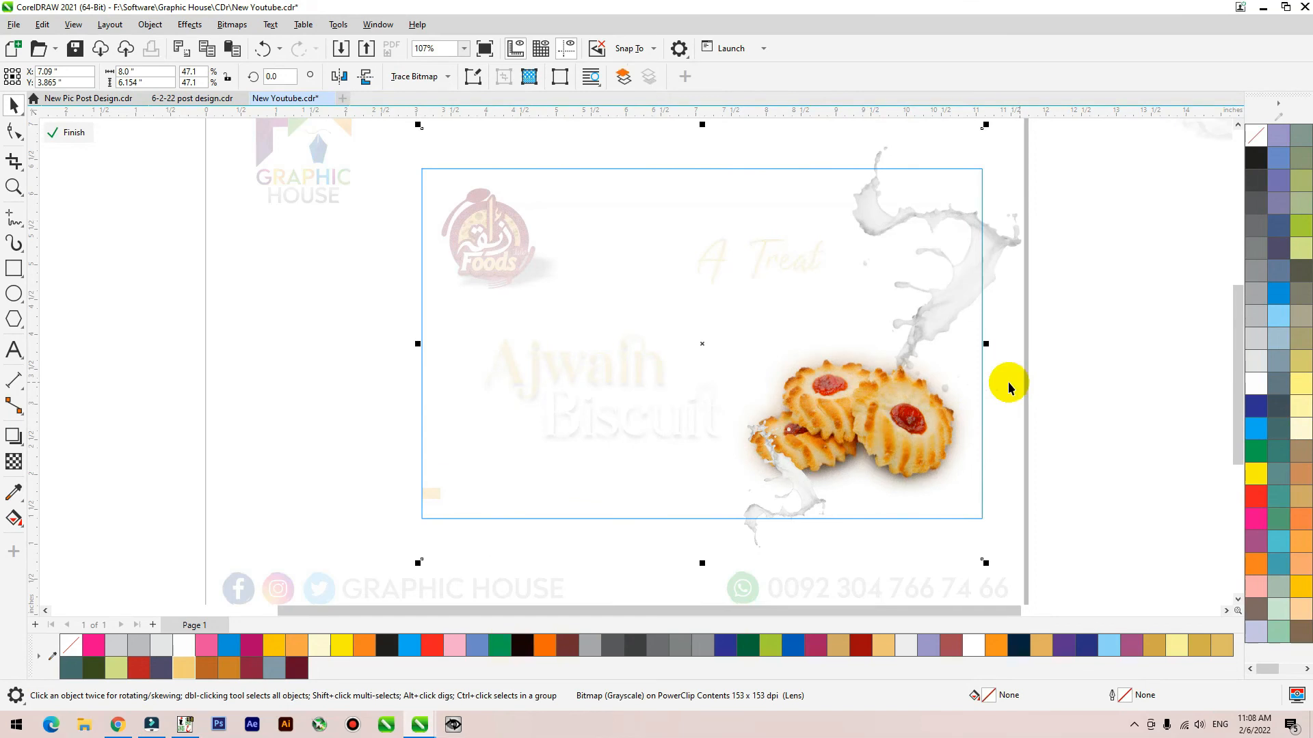
pyautogui.click(928, 400)
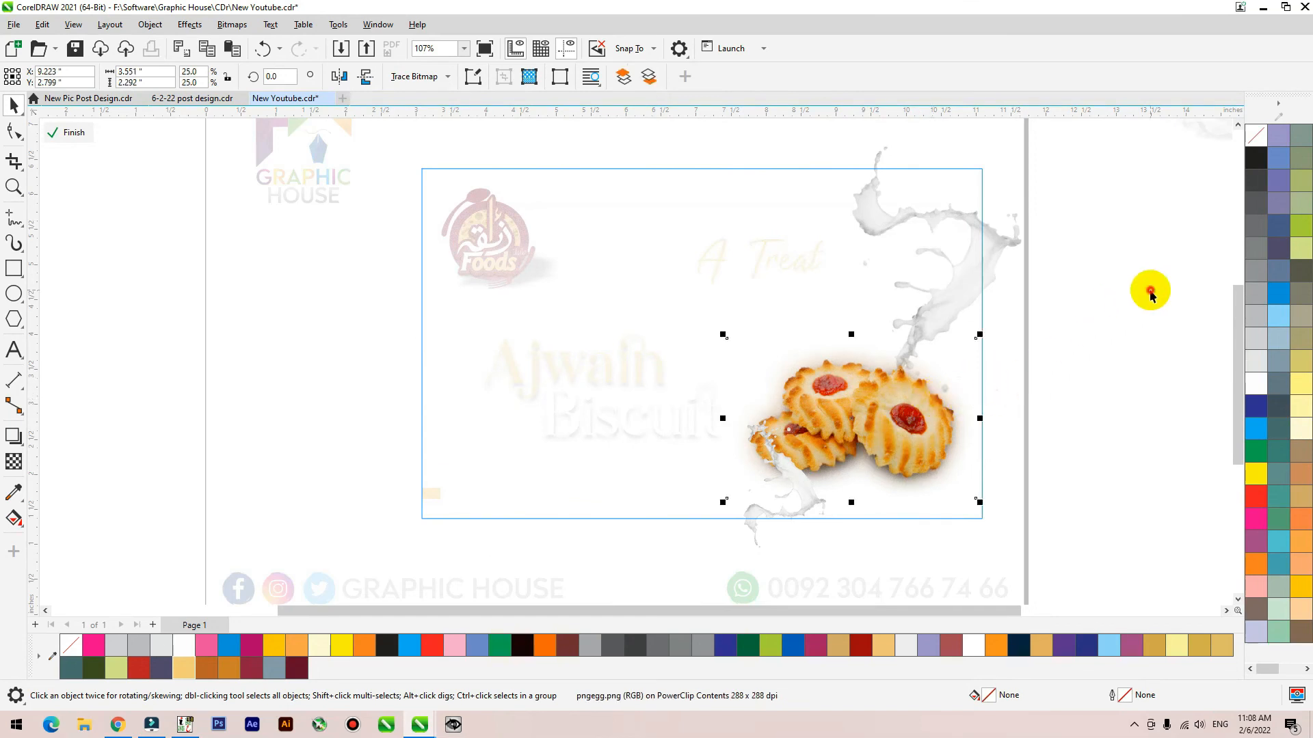
pyautogui.keyDown('ctrl'); pyautogui.click(1151, 290); pyautogui.keyUp('ctrl')
pyautogui.hotkey('ctrl', 'v')
pyautogui.moveTo(880, 396); pyautogui.dragTo(721, 199)
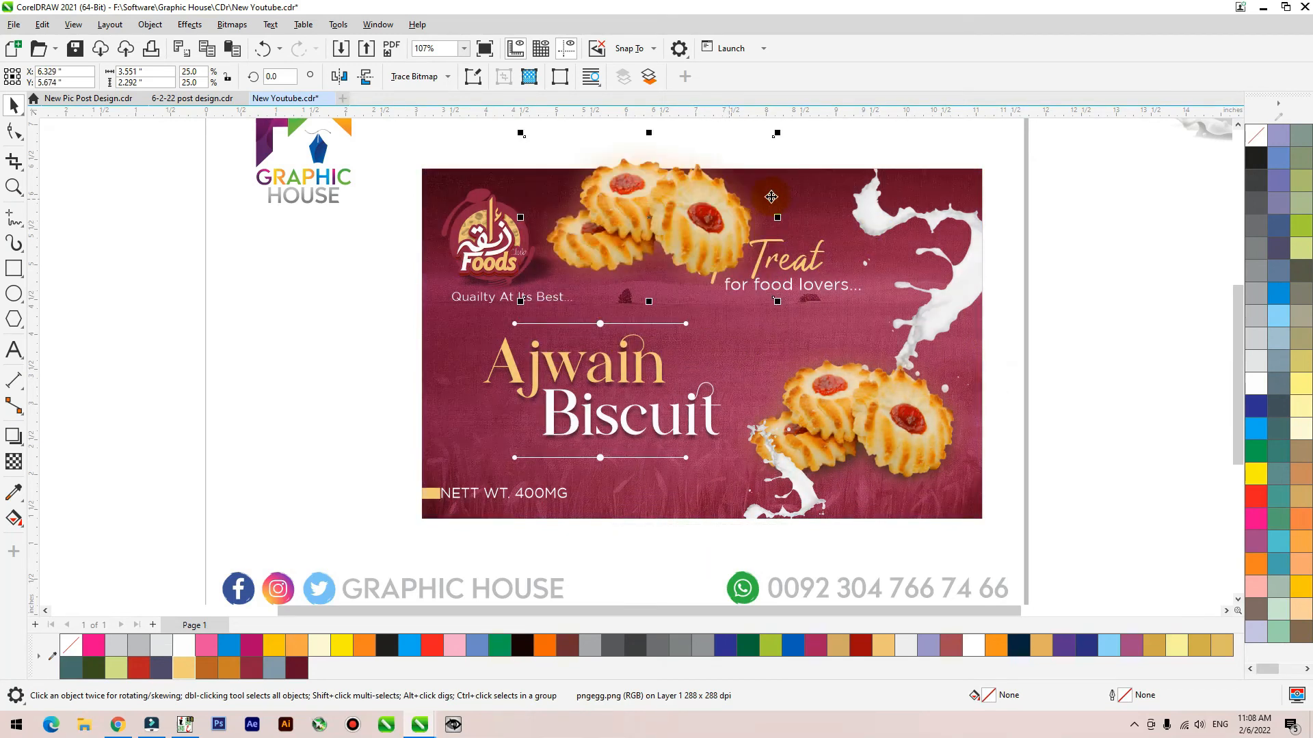
# Apply the Soft Light merge mode to the pasted biscuits and convert the image to 8-bit grayscale.
pyautogui.click(13, 462)
pyautogui.click(222, 76)
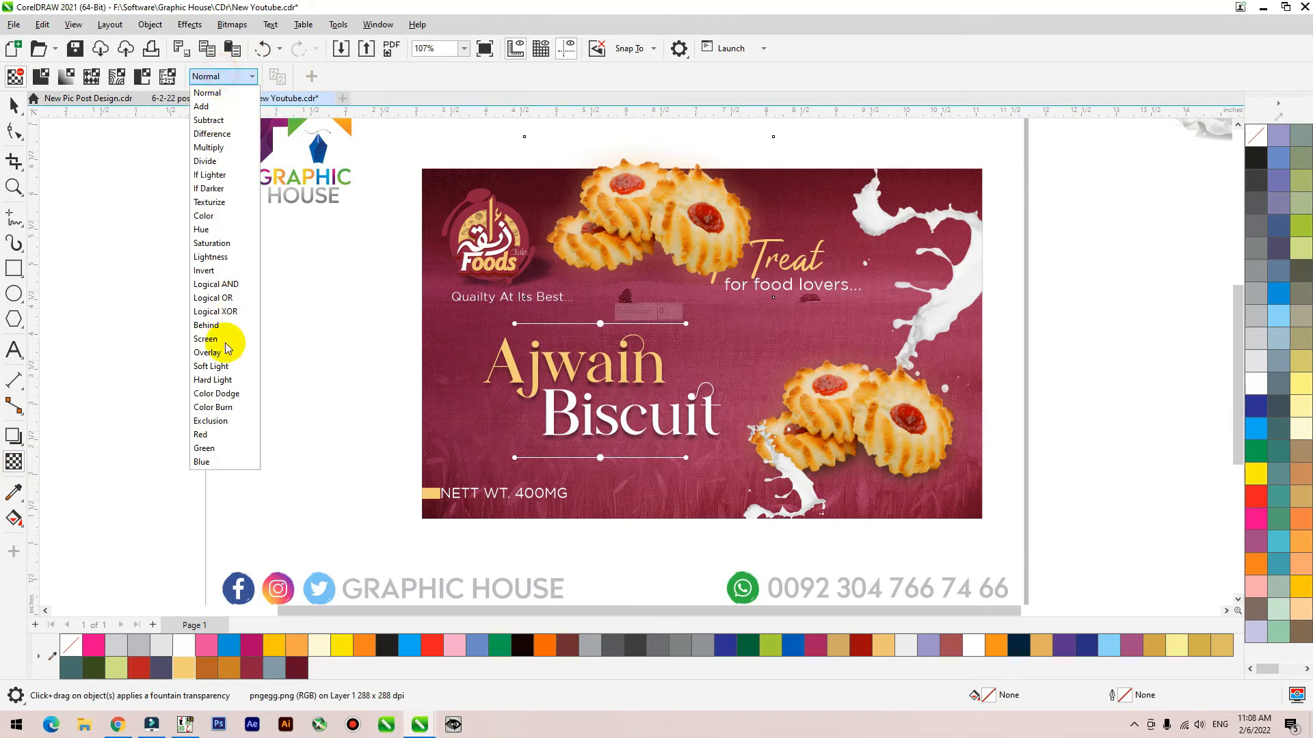
pyautogui.click(230, 366)
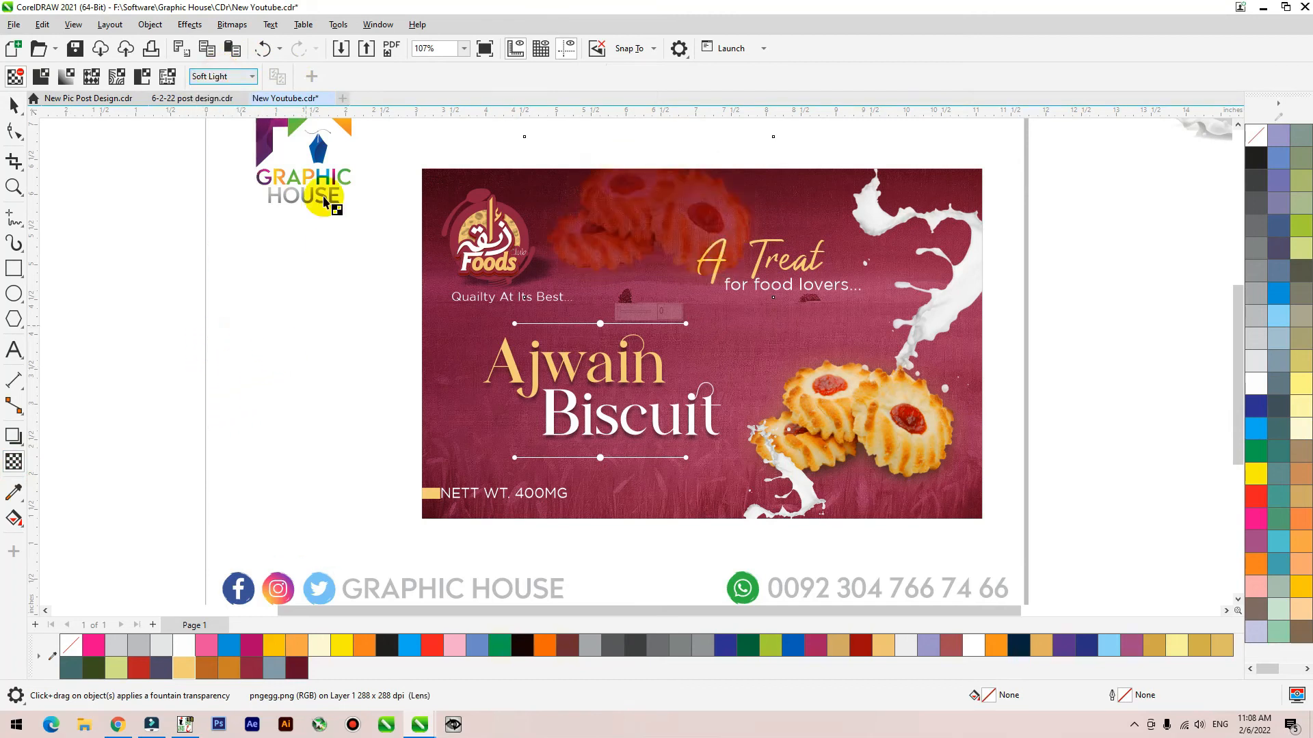
pyautogui.click(232, 25)
pyautogui.moveTo(321, 179)
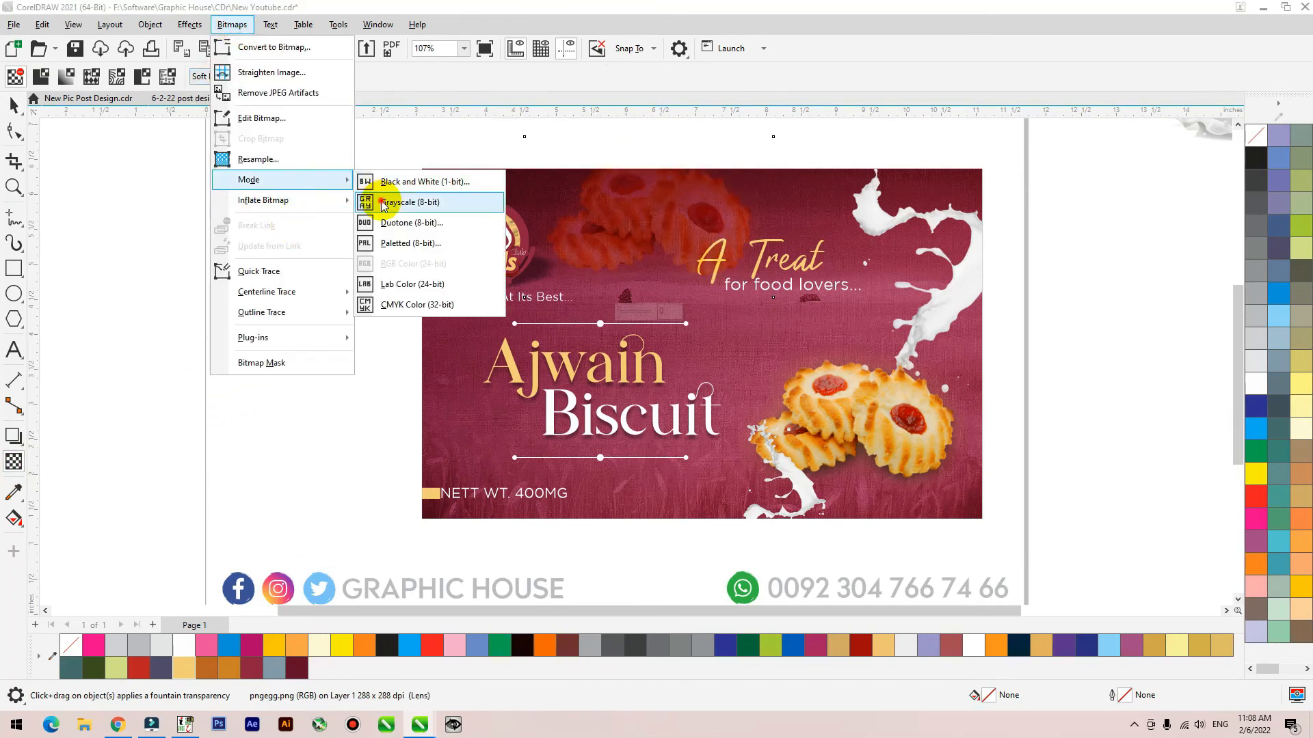
pyautogui.click(369, 198)
pyautogui.press('space')
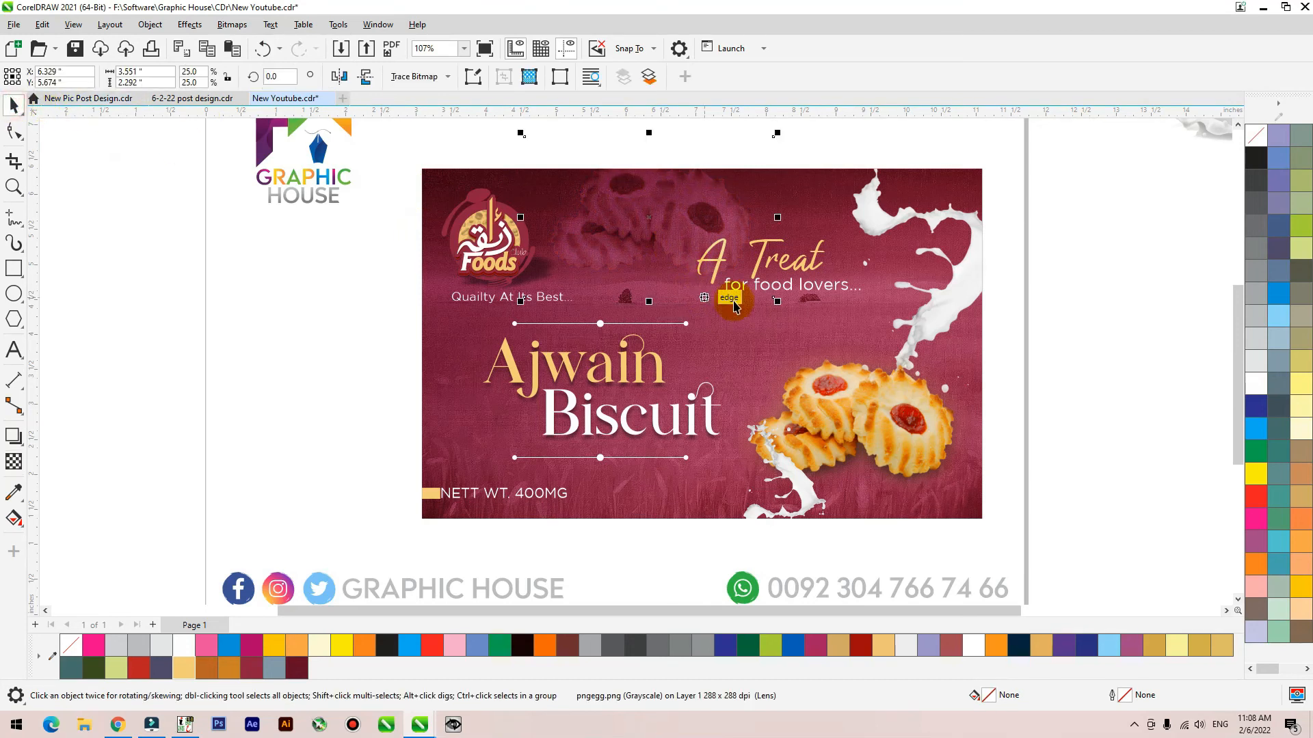
# Enlarge the grayscale biscuits to about 5.9 inches wide, move them behind the original biscuits and cut them.
pyautogui.moveTo(774, 300); pyautogui.dragTo(1059, 409)
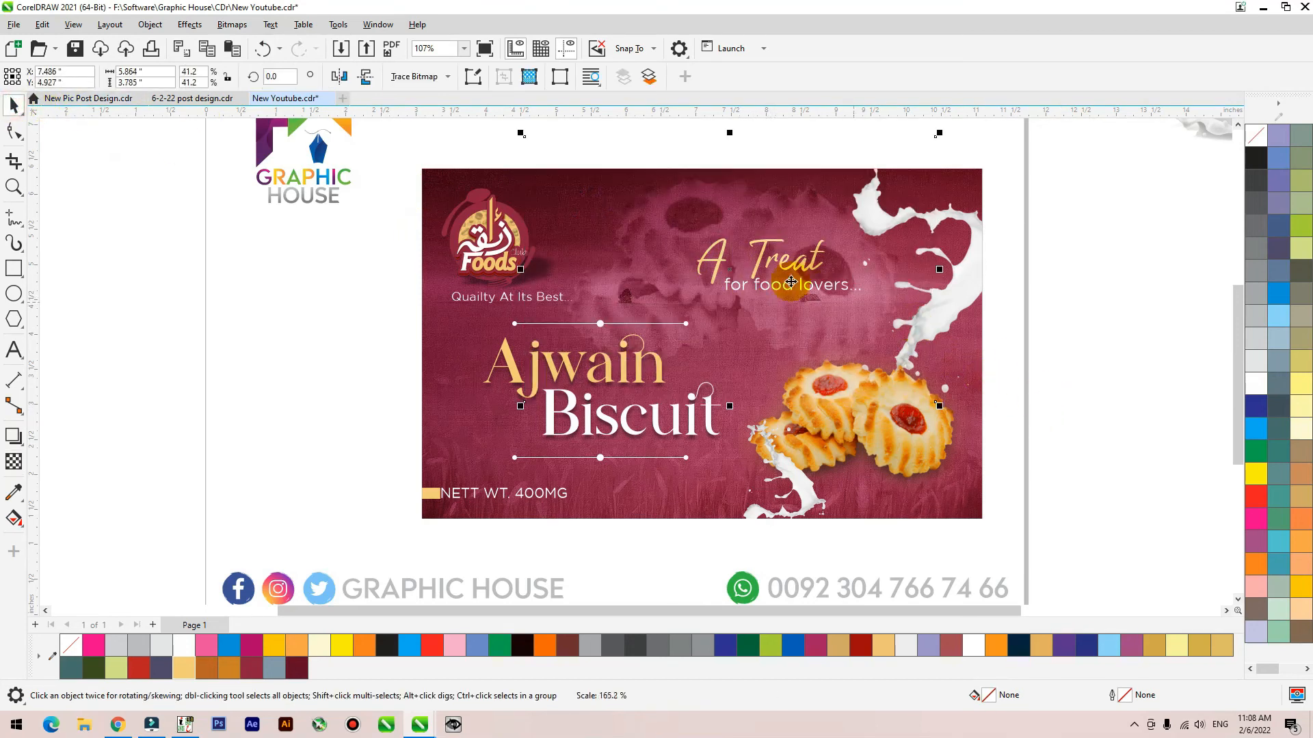
pyautogui.moveTo(734, 301); pyautogui.dragTo(1062, 451)
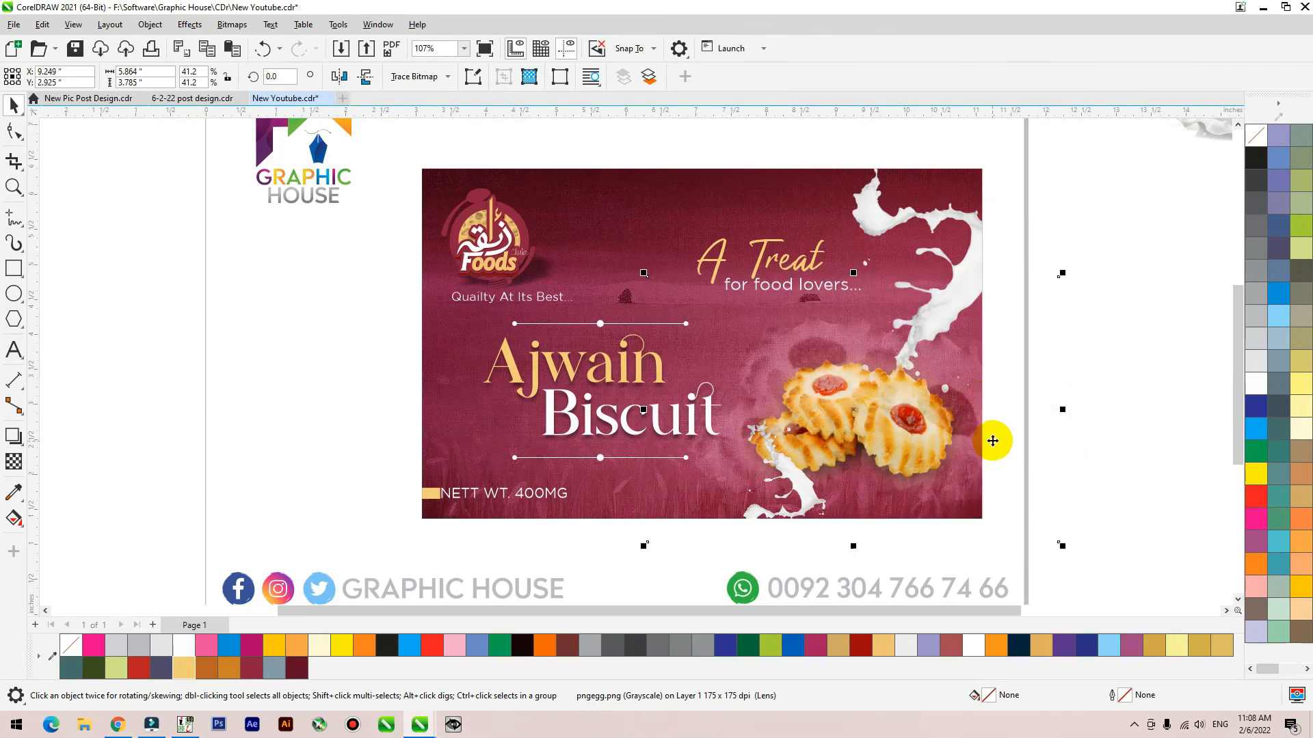
pyautogui.hotkey('ctrl', 'x')
# Copy the large milk splash from inside the PowerClip, paste it outside and place it over the middle of the design.
pyautogui.doubleClick(970, 278)
pyautogui.click(977, 269)
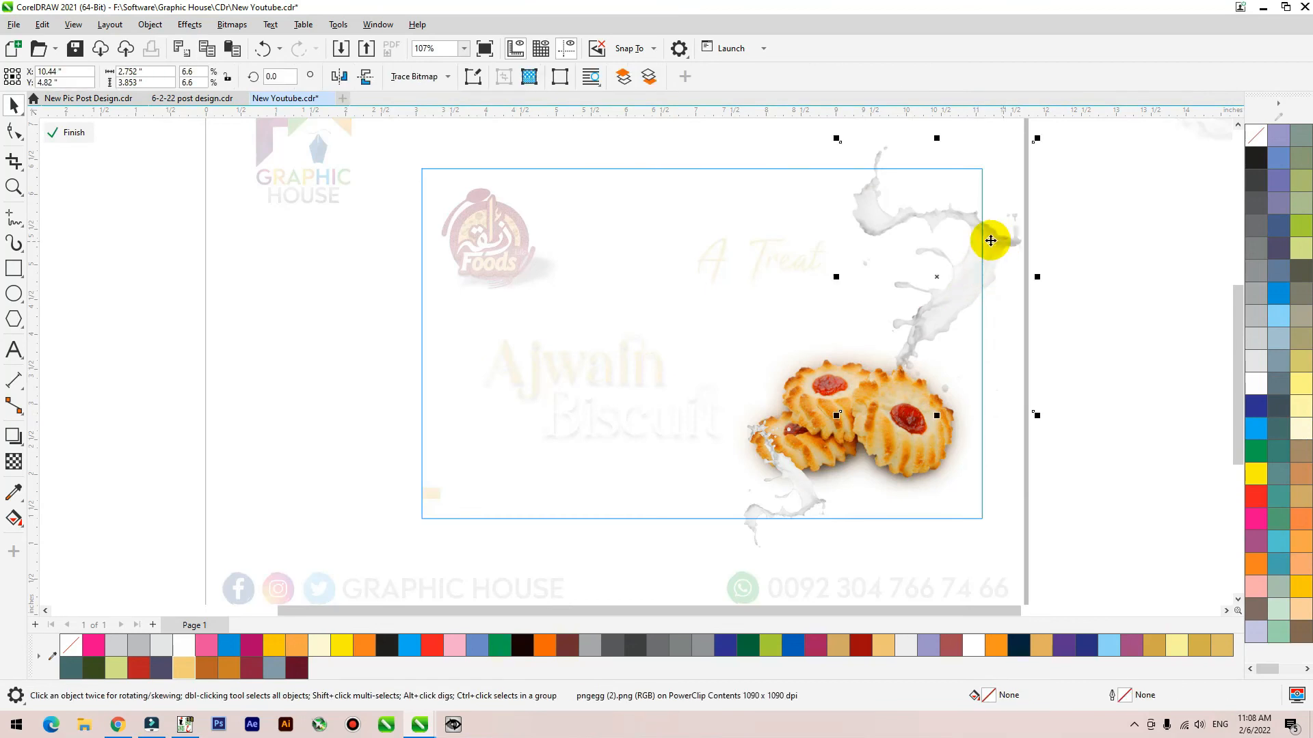
pyautogui.hotkey('ctrl', 'c')
pyautogui.keyDown('ctrl'); pyautogui.click(1122, 213); pyautogui.keyUp('ctrl')
pyautogui.hotkey('ctrl', 'v')
pyautogui.moveTo(951, 302); pyautogui.dragTo(708, 392)
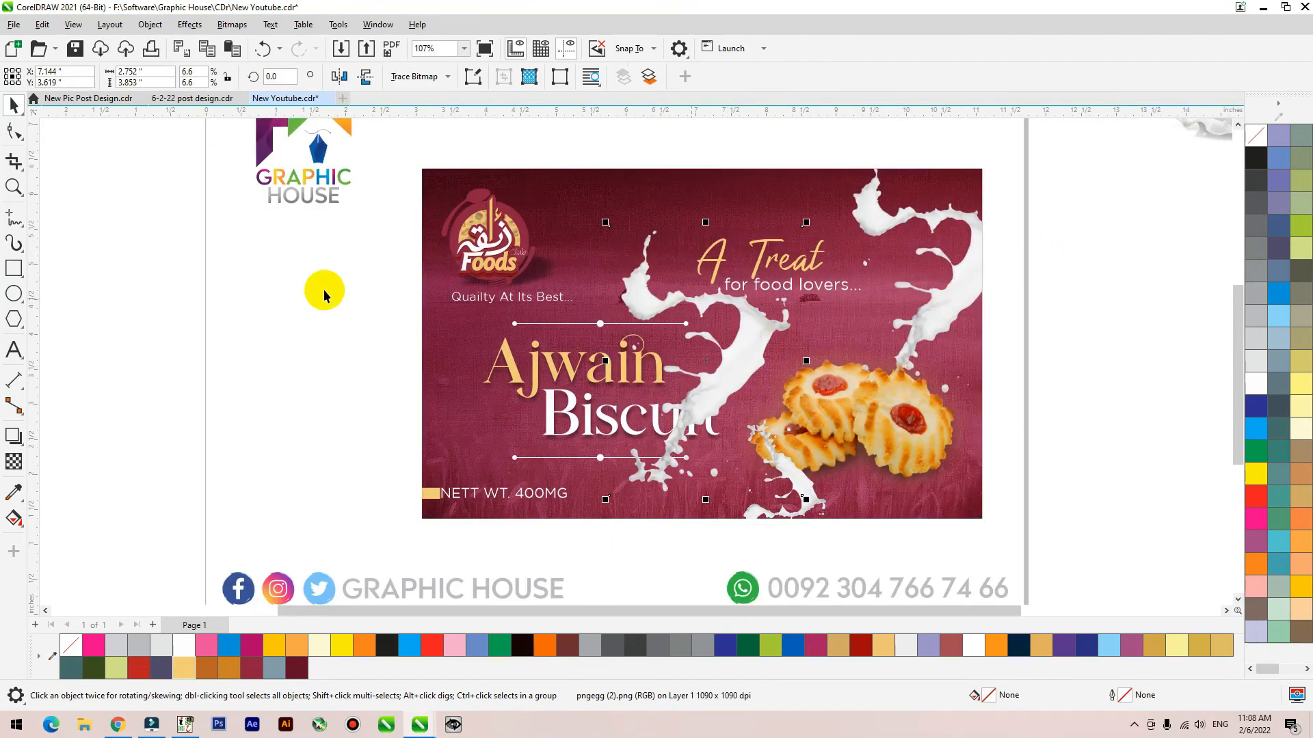
# Apply the Soft Light merge mode to the pasted milk splash and convert it to 8-bit grayscale.
pyautogui.click(15, 461)
pyautogui.click(225, 76)
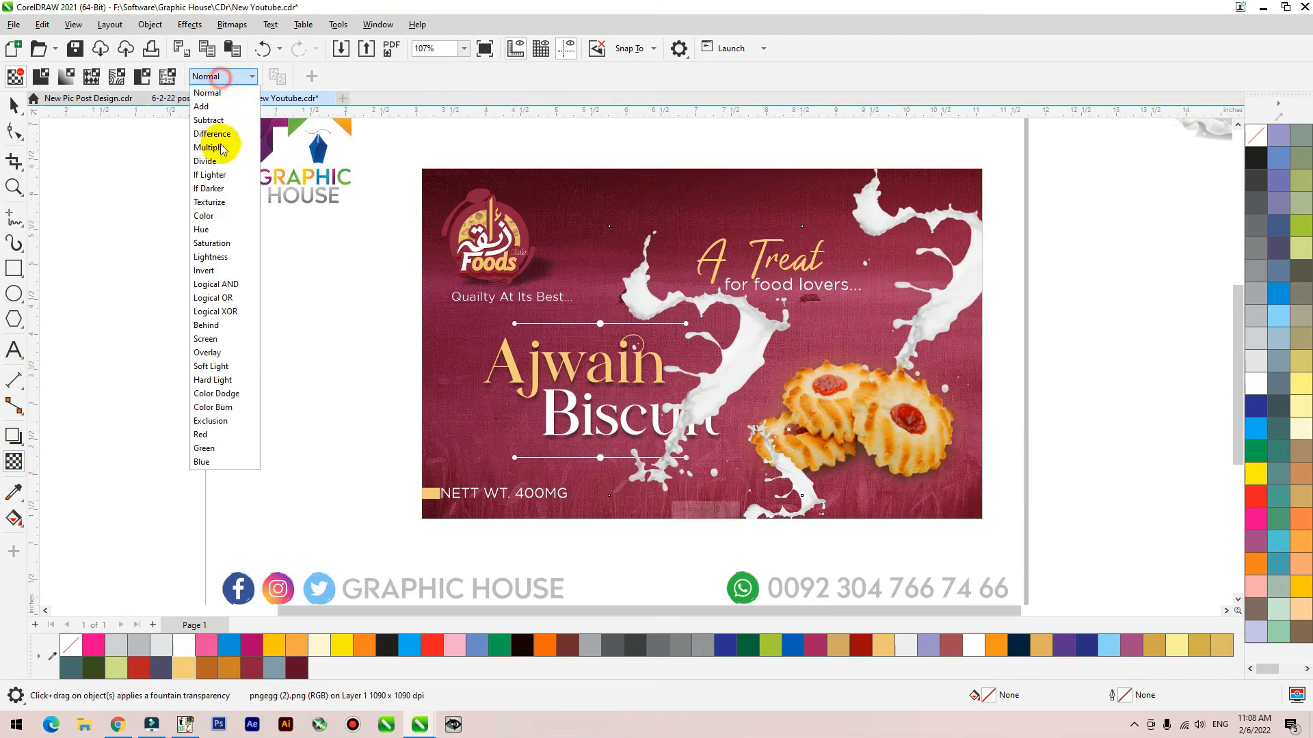
pyautogui.click(225, 368)
pyautogui.click(231, 25)
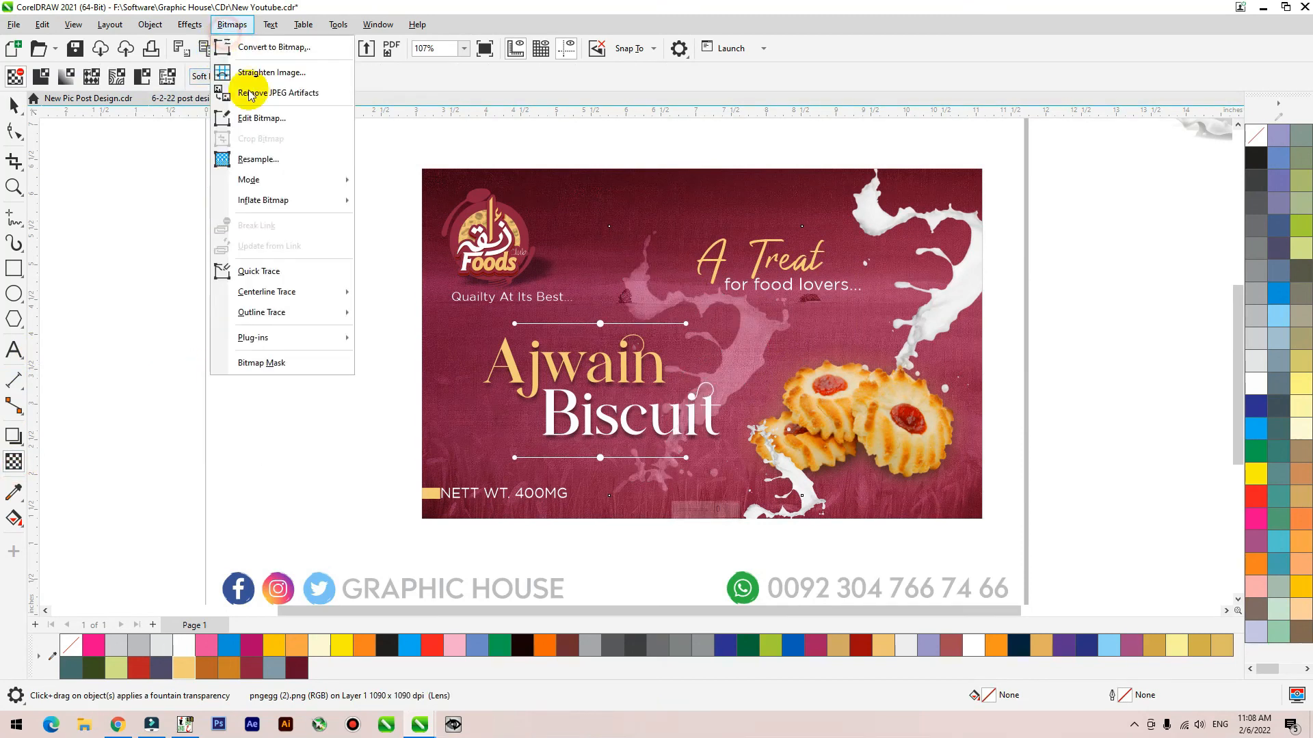
pyautogui.moveTo(345, 181)
pyautogui.click(408, 203)
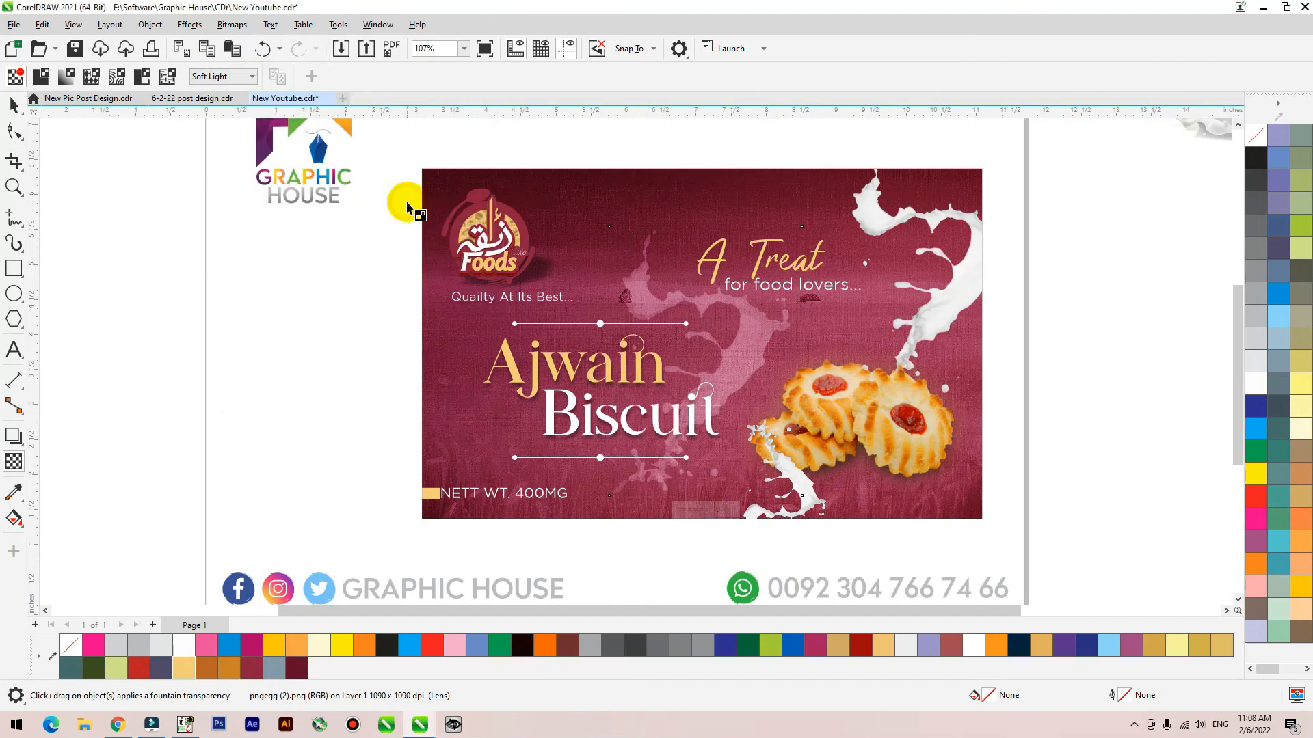
# Give the grayscale milk splash a uniform transparency of 80 with the Overlay merge mode.
pyautogui.click(40, 76)
pyautogui.click(208, 78)
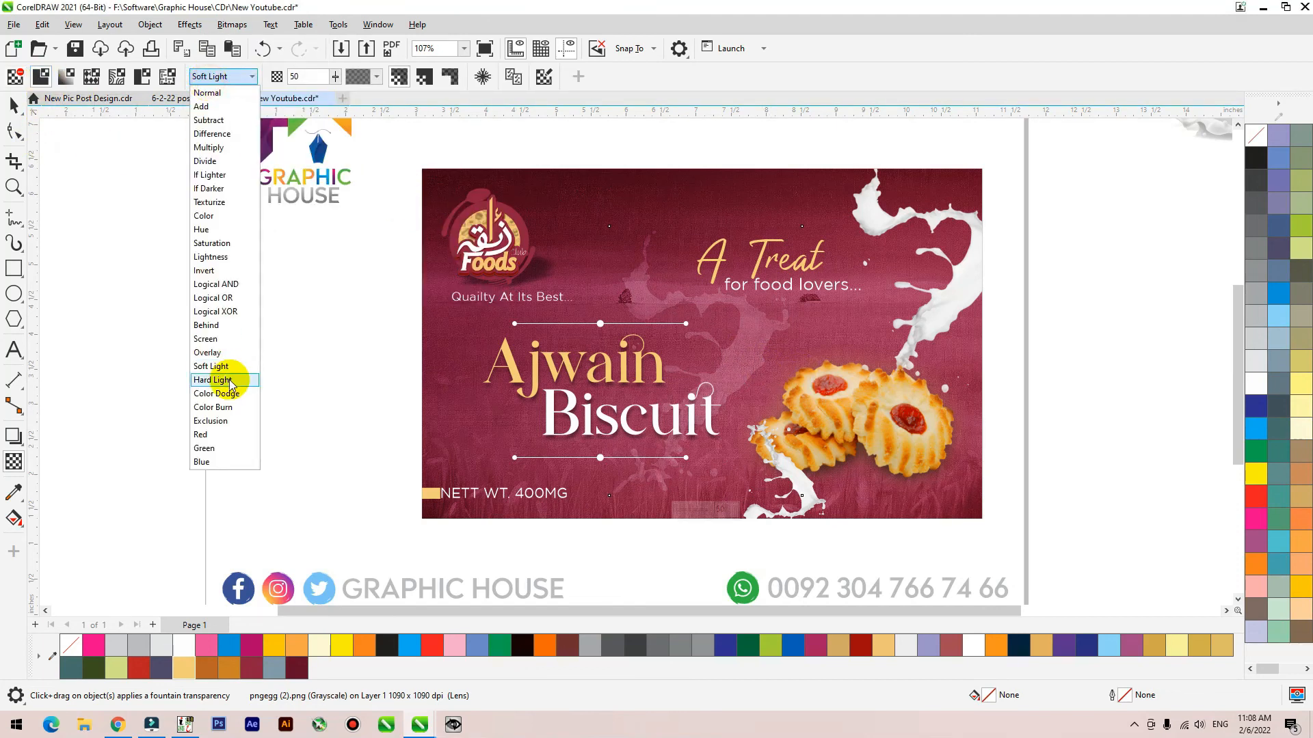
pyautogui.click(221, 358)
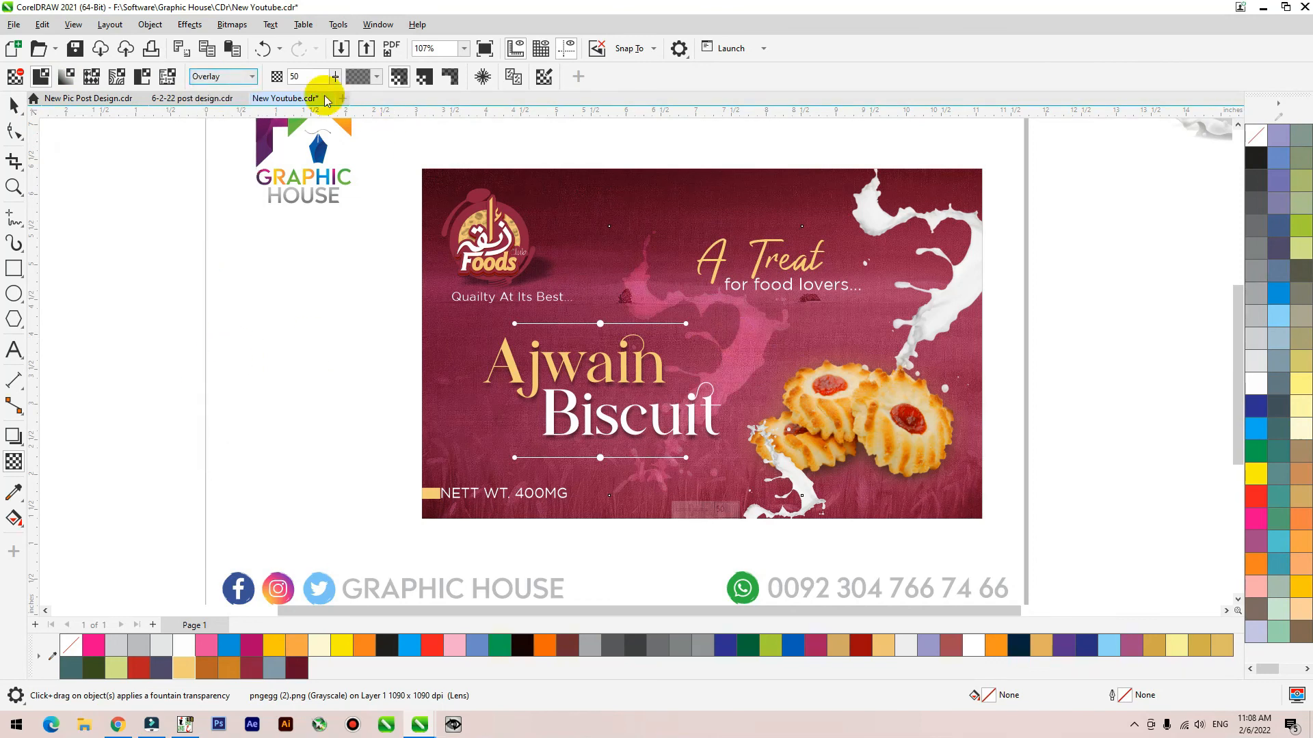
pyautogui.click(301, 76)
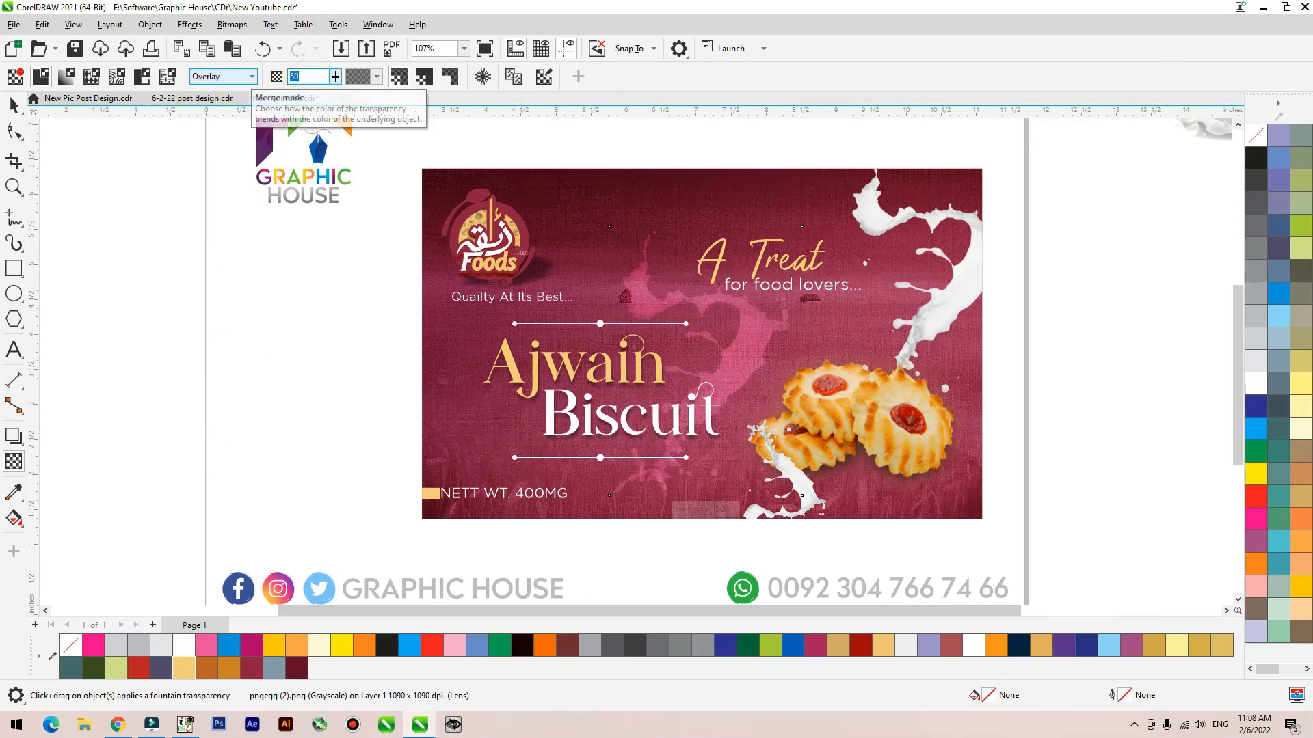
pyautogui.write('80')
pyautogui.press('Return')
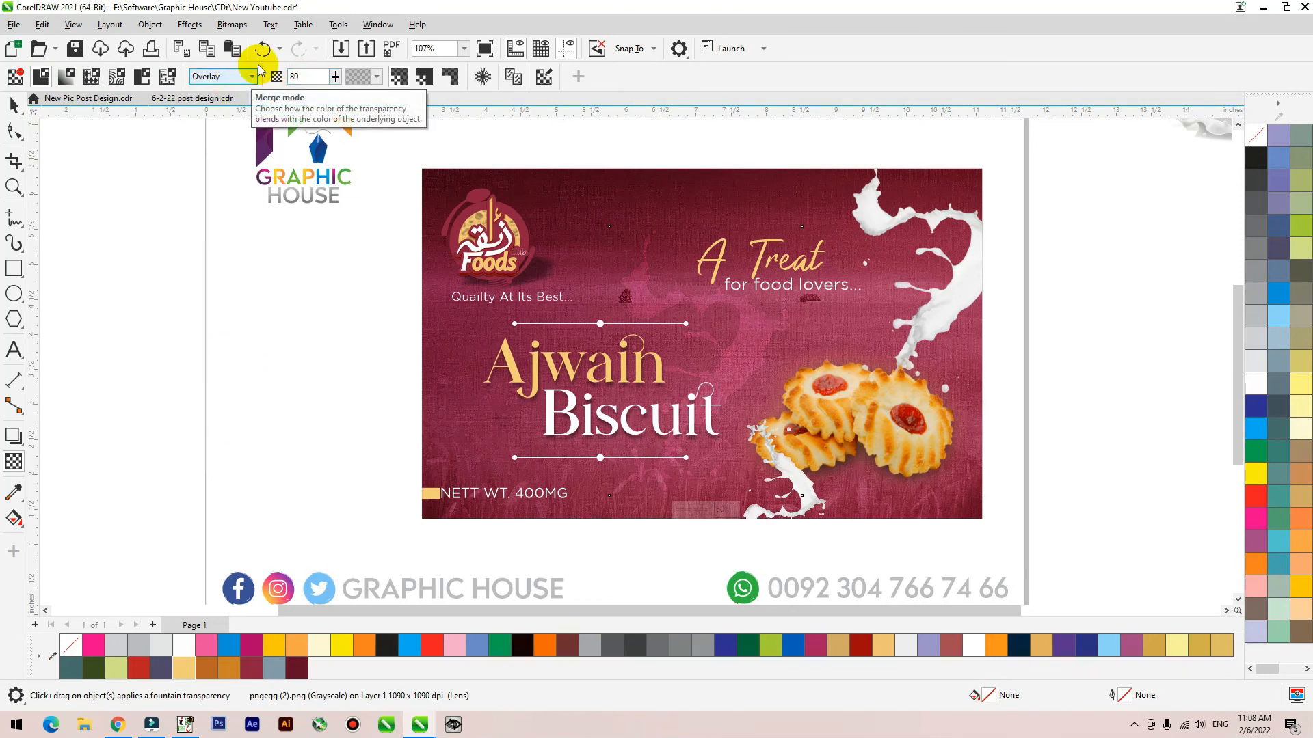
# Enlarge the faded milk splash to about 4.6 inches wide and move it left over the logo and product name.
pyautogui.click(17, 106)
pyautogui.moveTo(806, 222); pyautogui.dragTo(874, 133)
pyautogui.moveTo(741, 336); pyautogui.dragTo(593, 334)
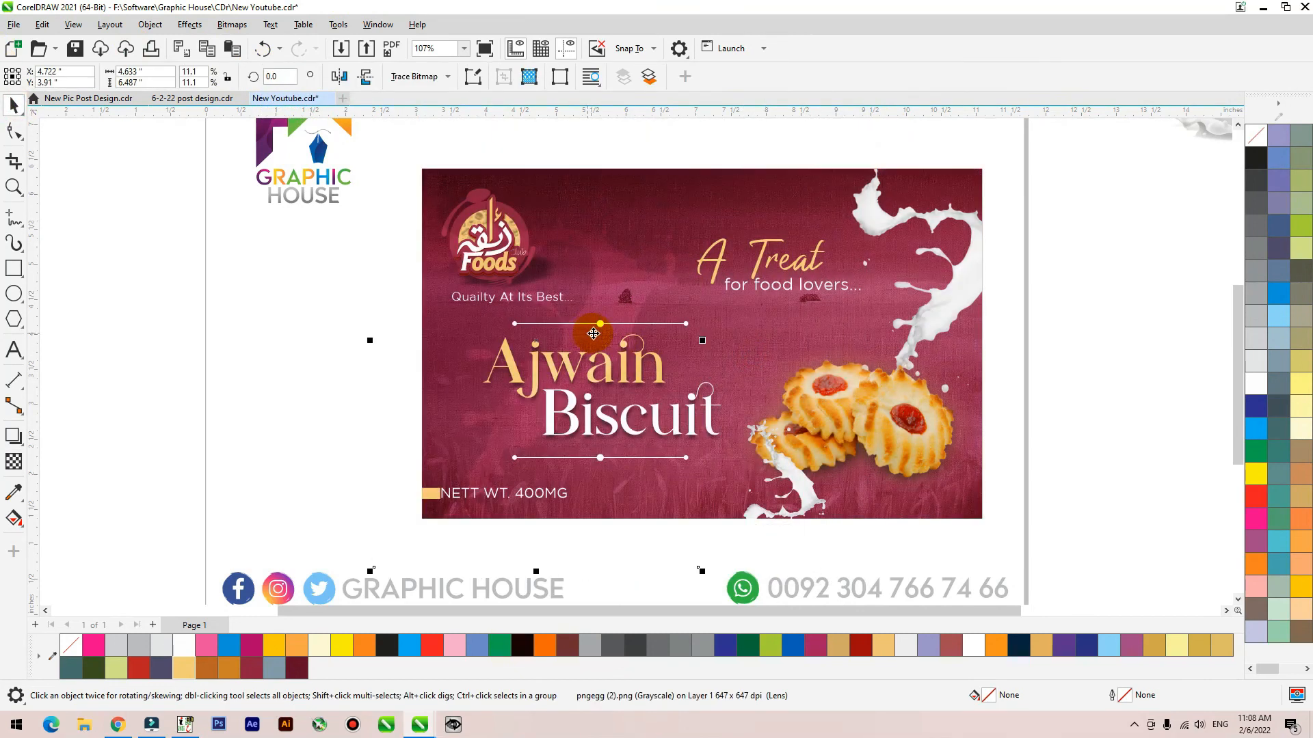
# Rotate the faded milk splash to about 332.7 degrees, enlarge it to about 14.5% scale and reposition it over the design.
pyautogui.click(616, 295)
pyautogui.scroll(-3, 676, 329)
pyautogui.moveTo(702, 209); pyautogui.dragTo(724, 272)
pyautogui.moveTo(659, 299); pyautogui.dragTo(677, 300)
pyautogui.moveTo(760, 175); pyautogui.dragTo(842, 100)
pyautogui.moveTo(721, 264); pyautogui.dragTo(722, 282)
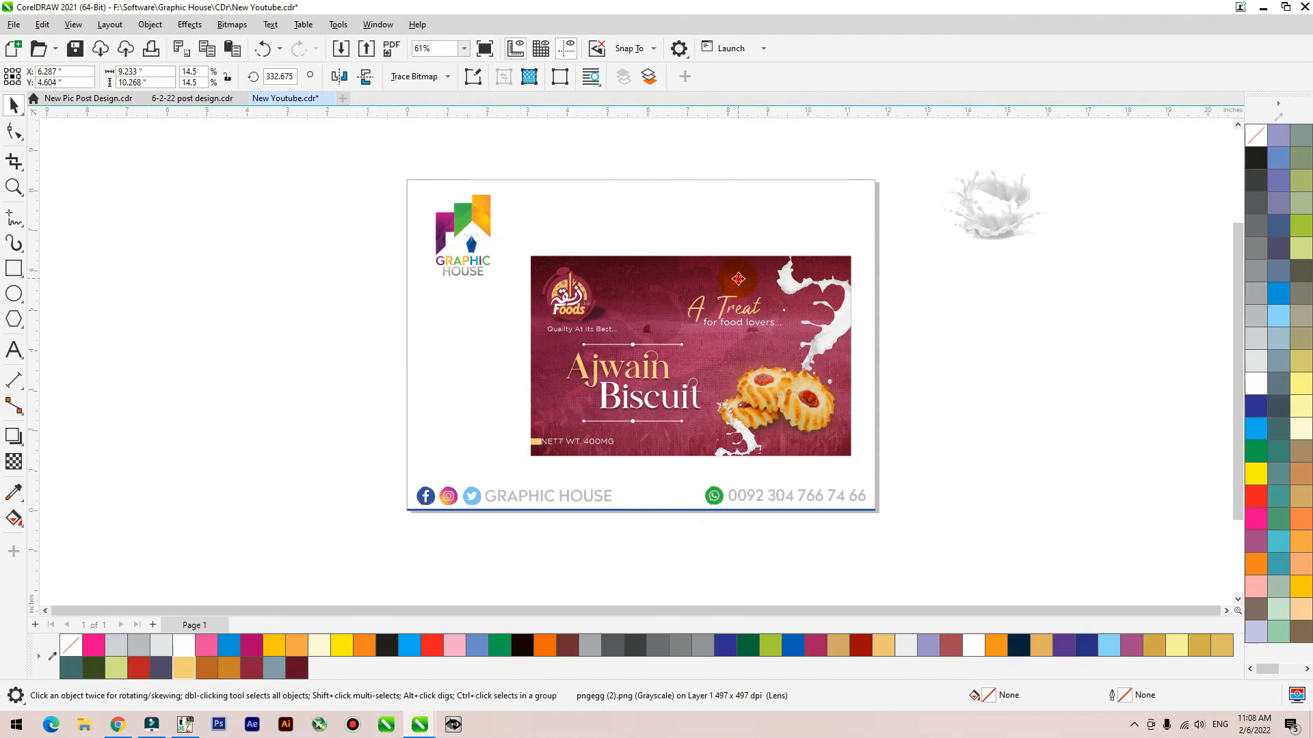
# Deselect the faded milk splash and review the finished Ajwain Biscuit package design, both up close and as a whole.
pyautogui.click(737, 278)
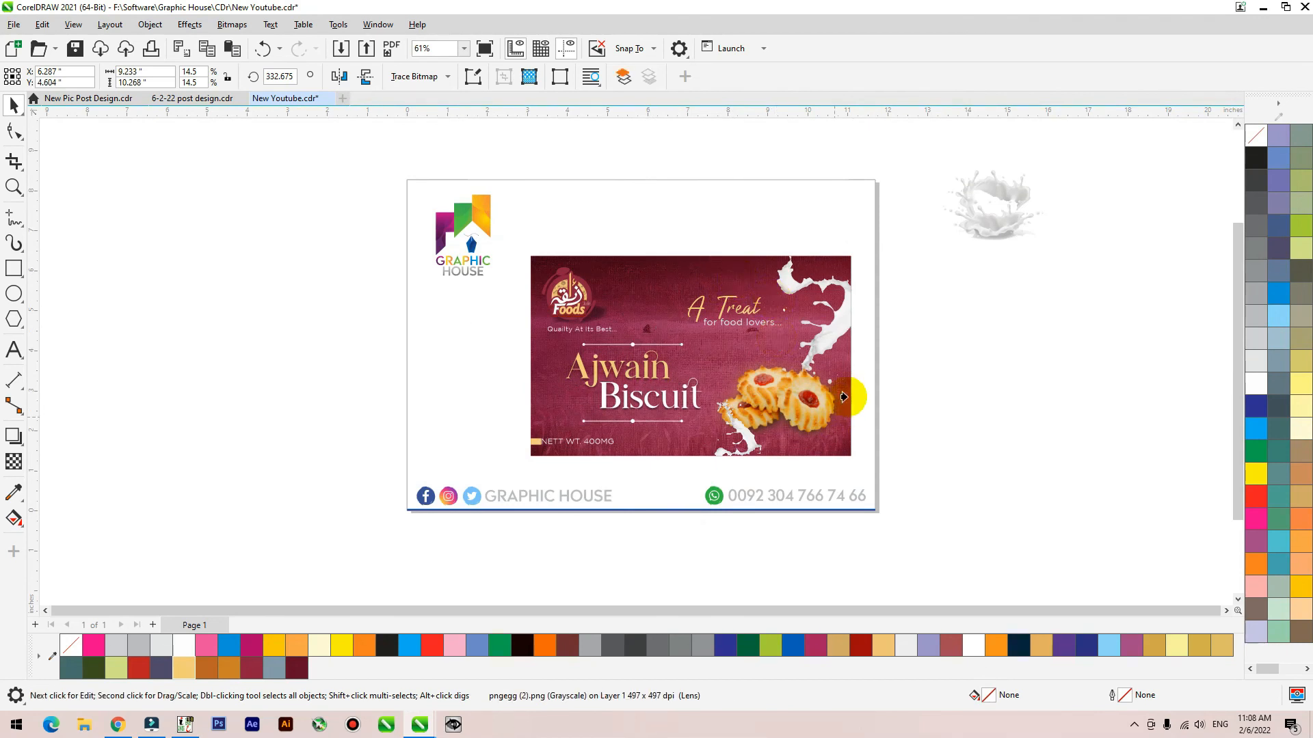
pyautogui.click(848, 384)
pyautogui.hotkey('shift', 'F2')
pyautogui.click(1084, 346)
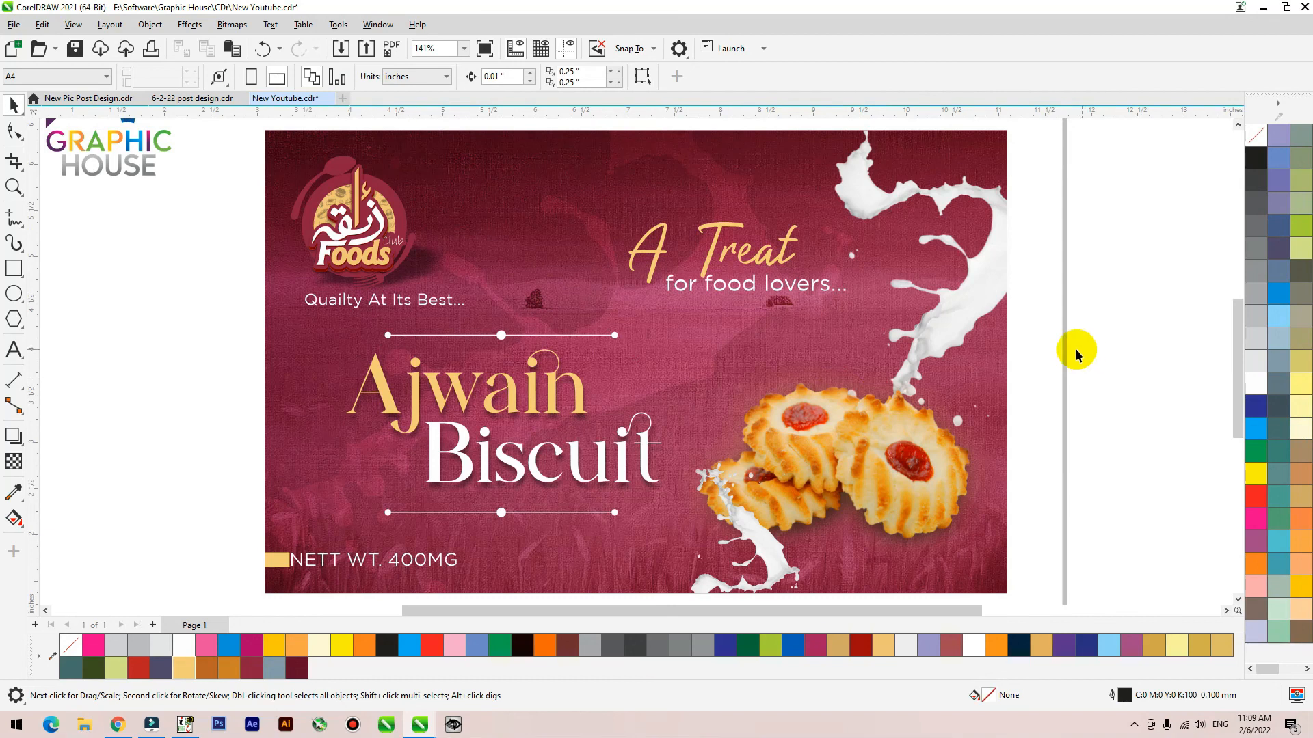
pyautogui.scroll(-1, 796, 362)
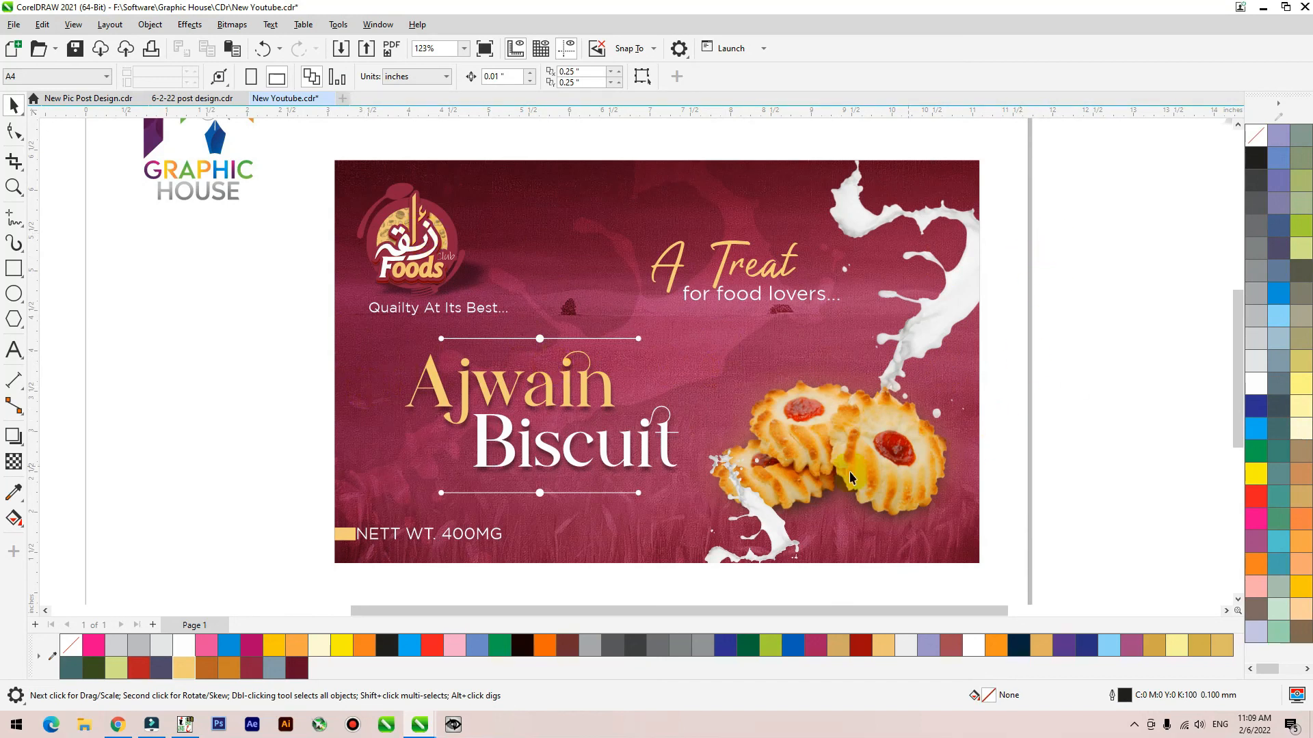
pyautogui.scroll(-1, 1039, 331)
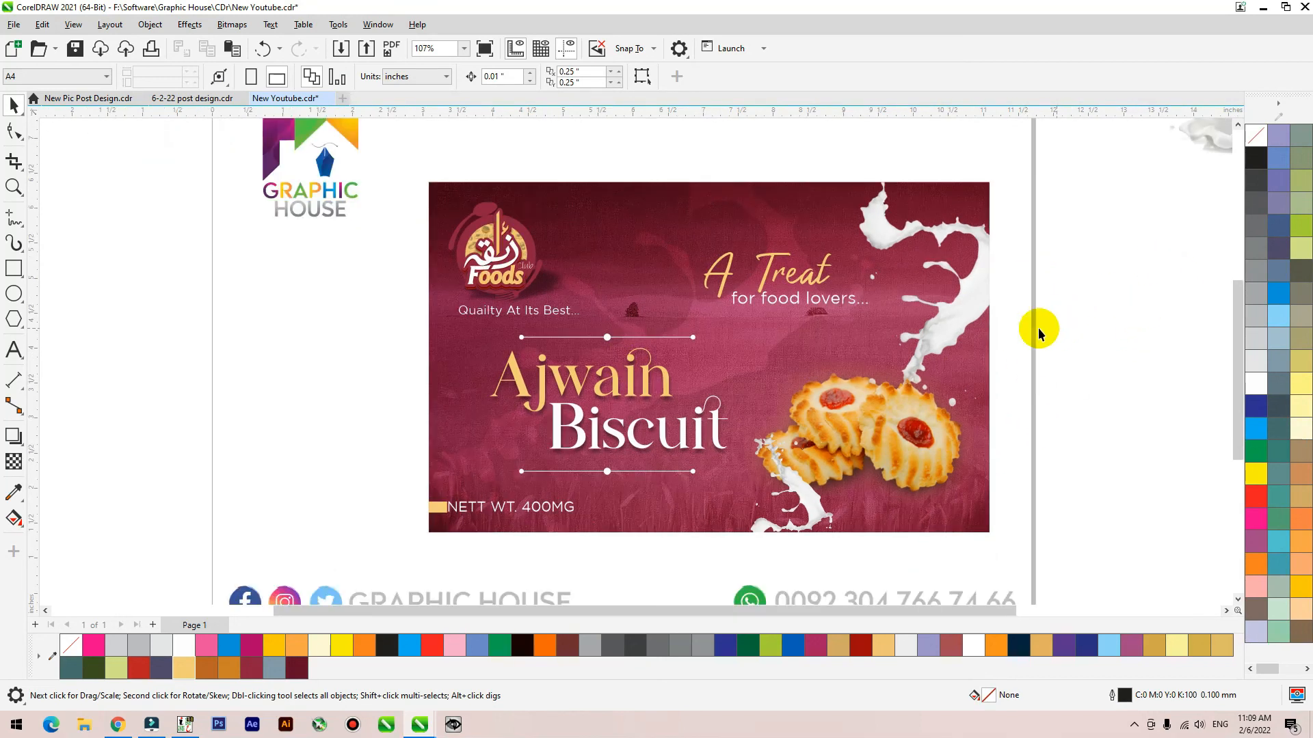
pyautogui.scroll(-1, 700, 311)
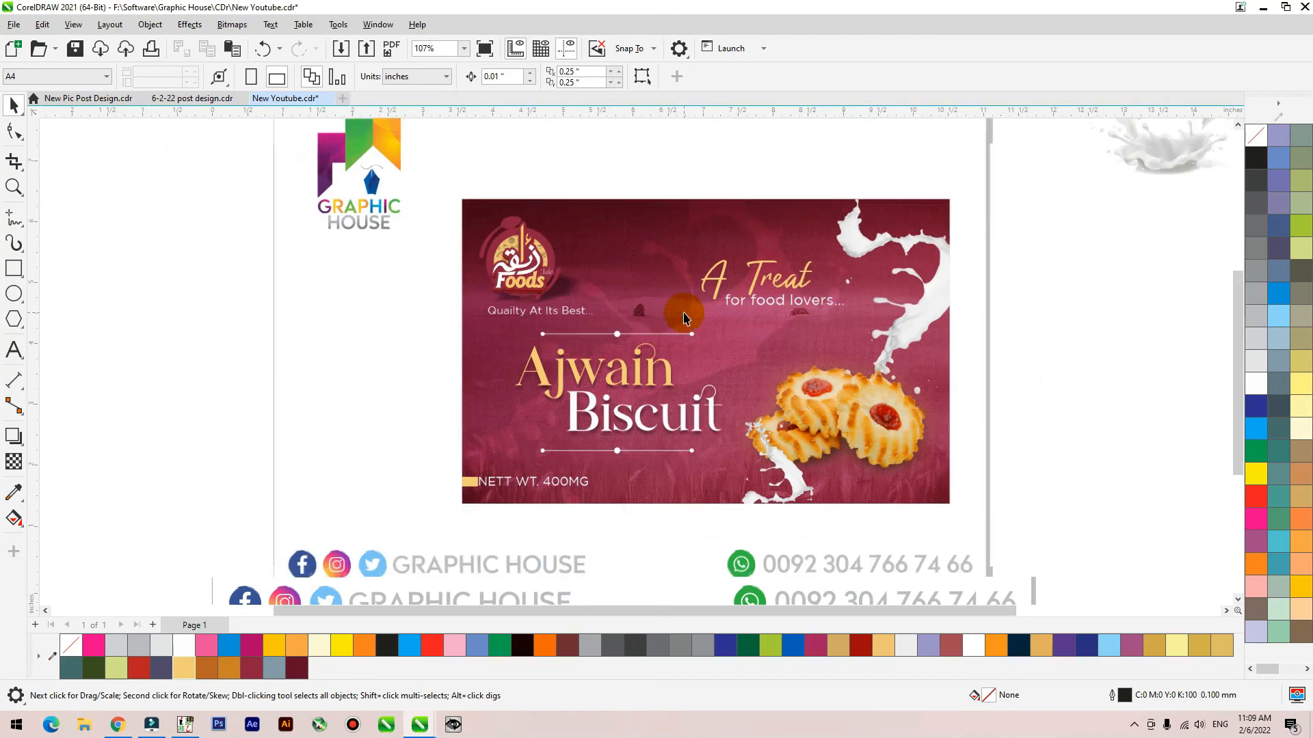
pyautogui.scroll(-1, 688, 320)
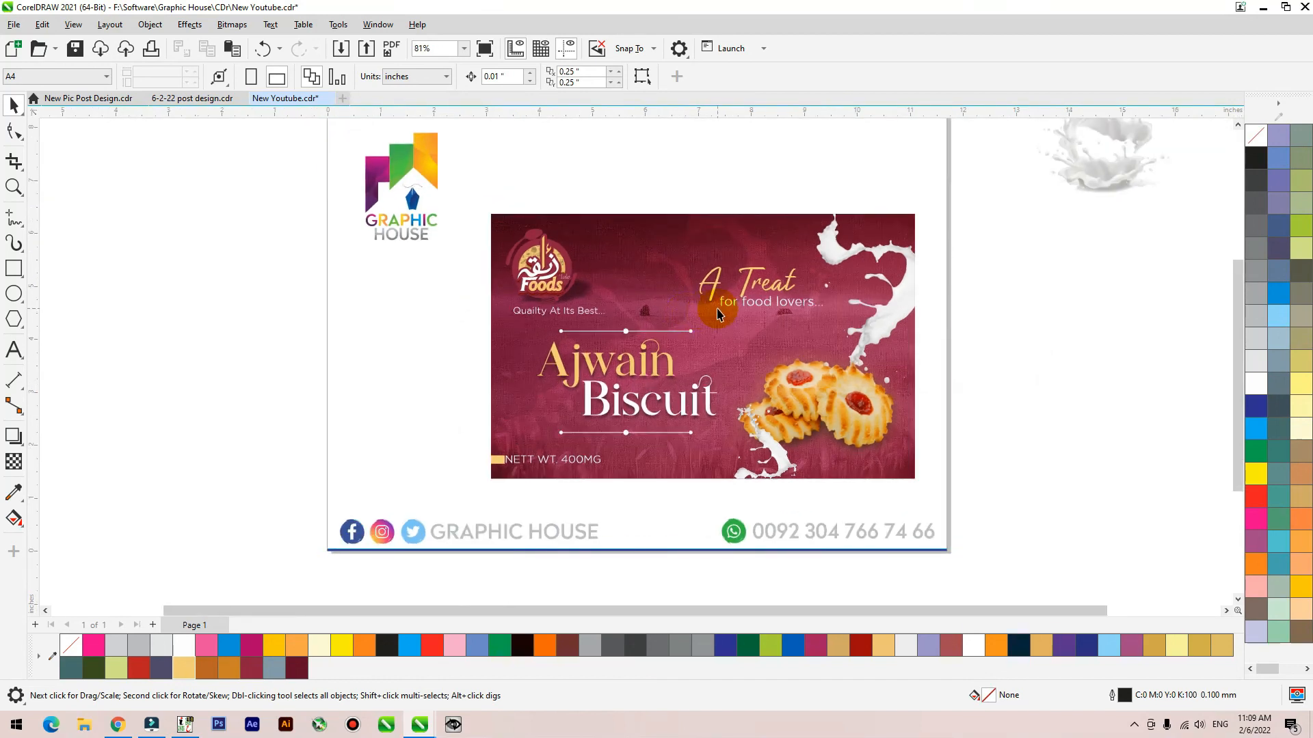